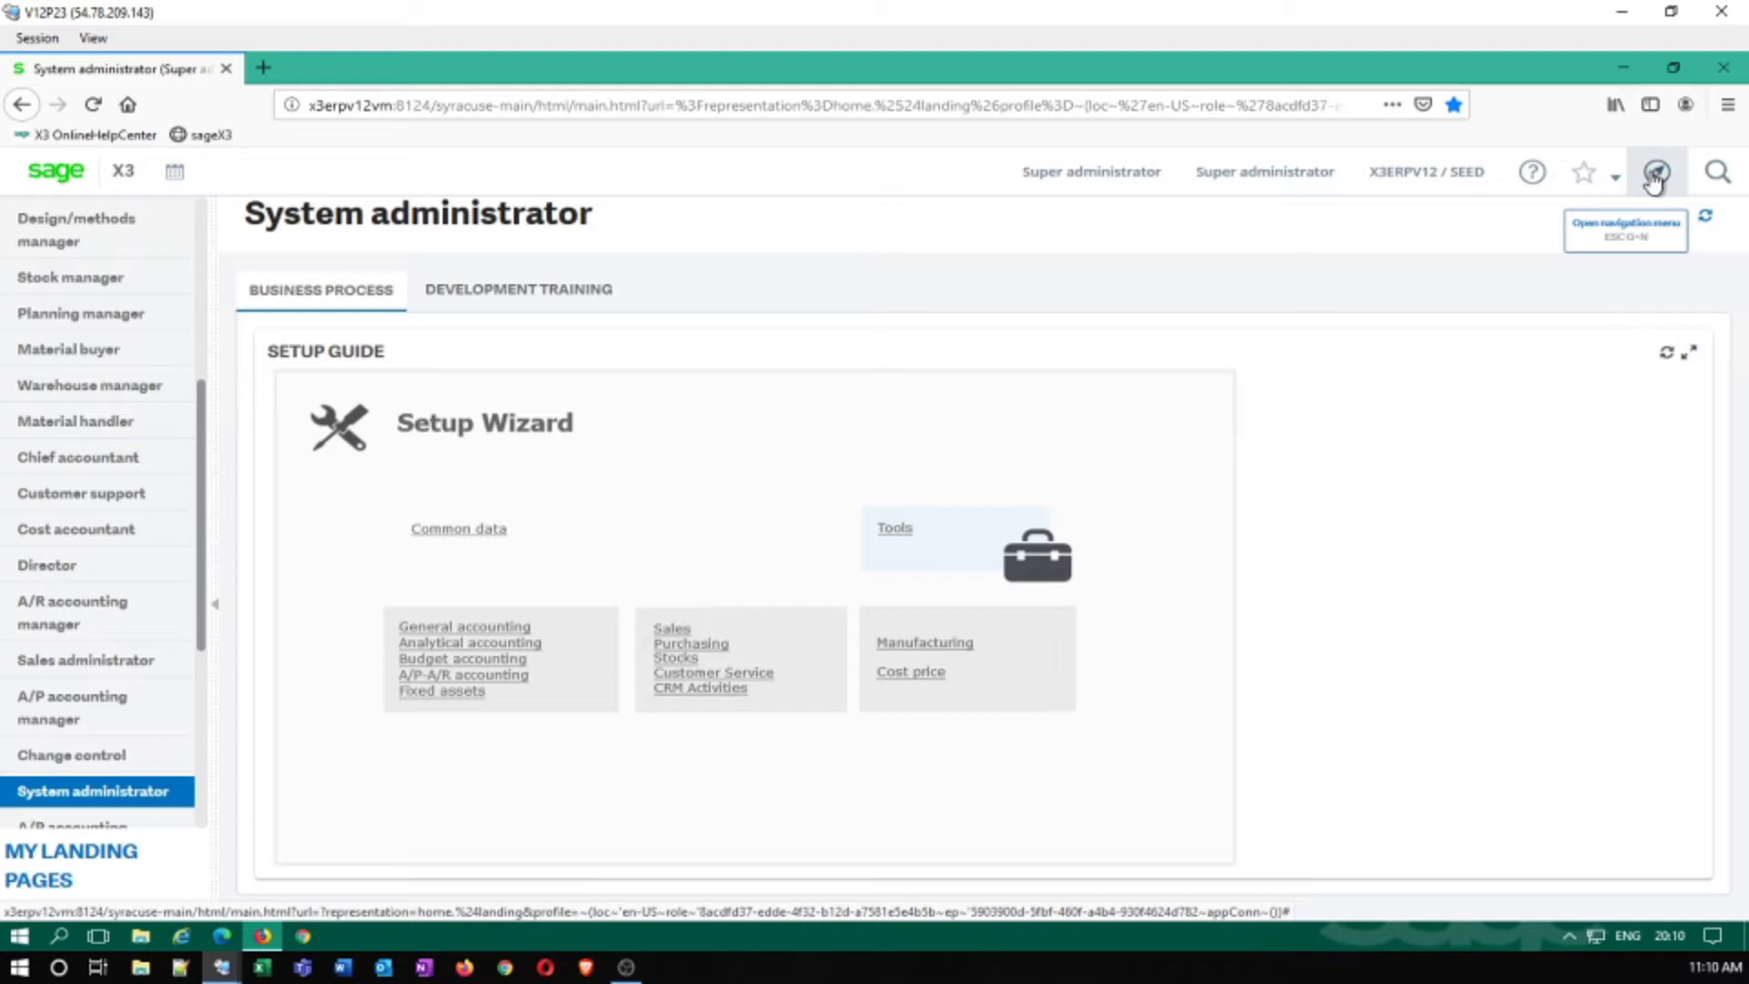
Open the sales Orders function with the ALL Full entry transaction
left_click(1655, 178)
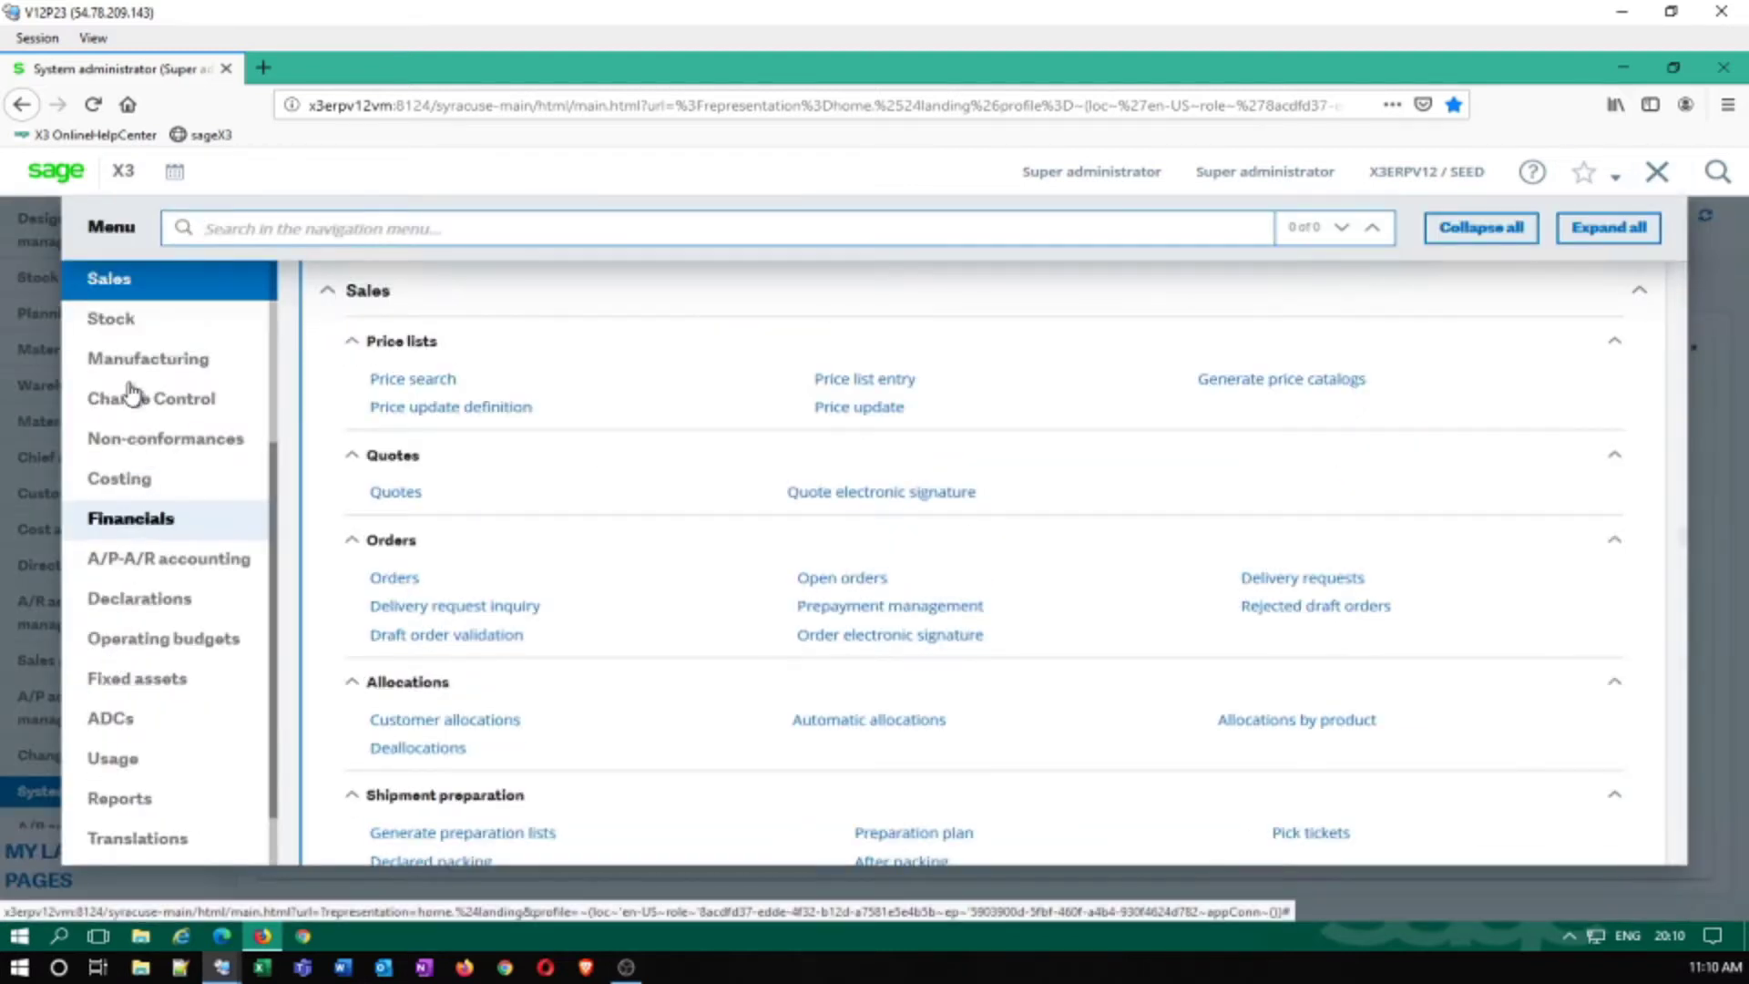
left_click(393, 584)
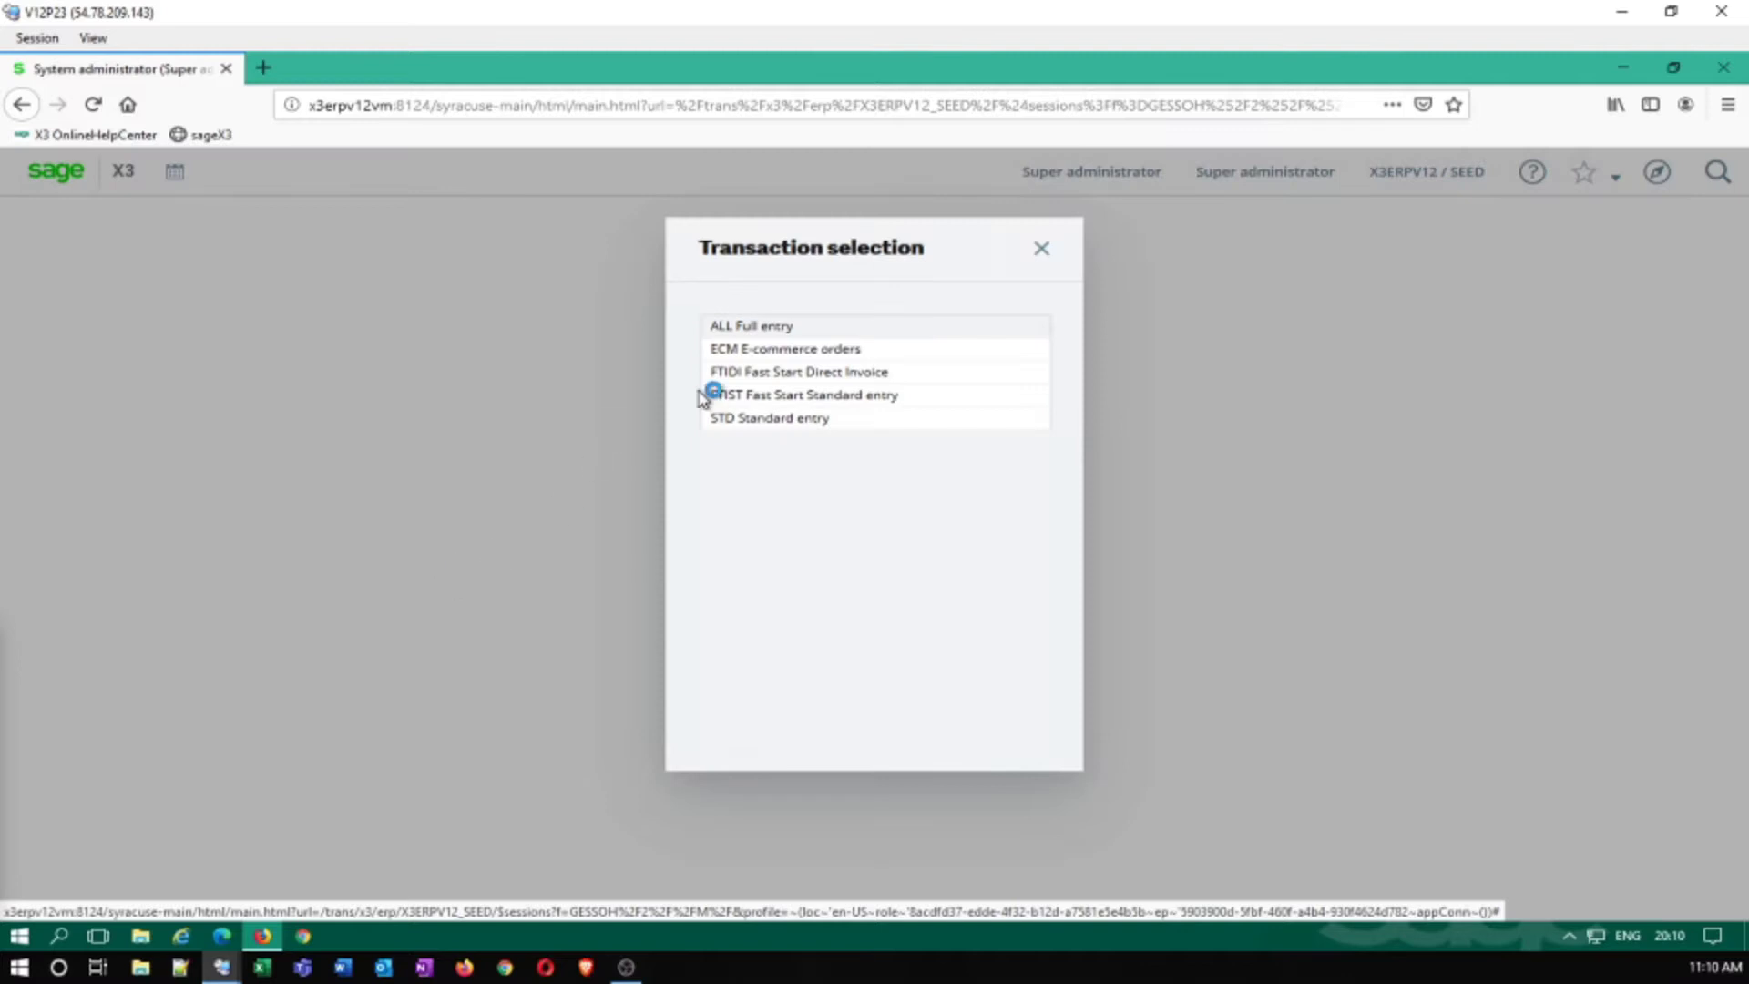
left_click(753, 327)
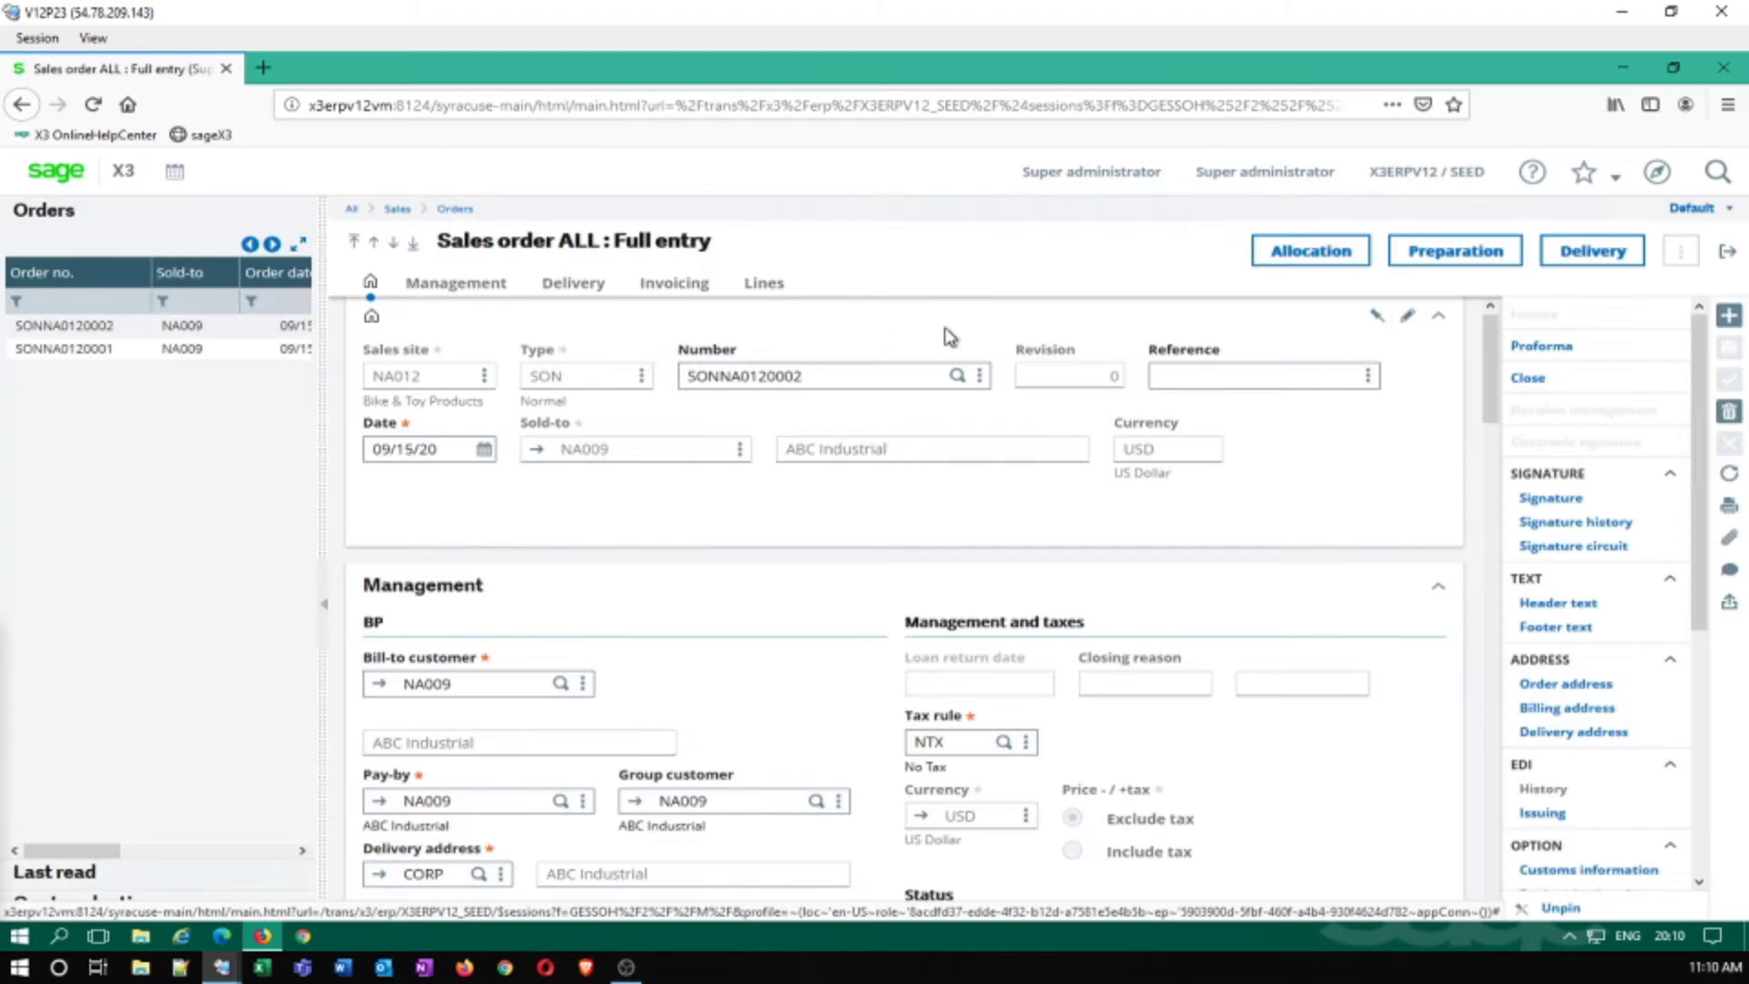
Start trace logging by evaluating Openlog("TRA", 5) in the diagnosis calculator, and close the calculator
scroll(1421, 615, "down", 3)
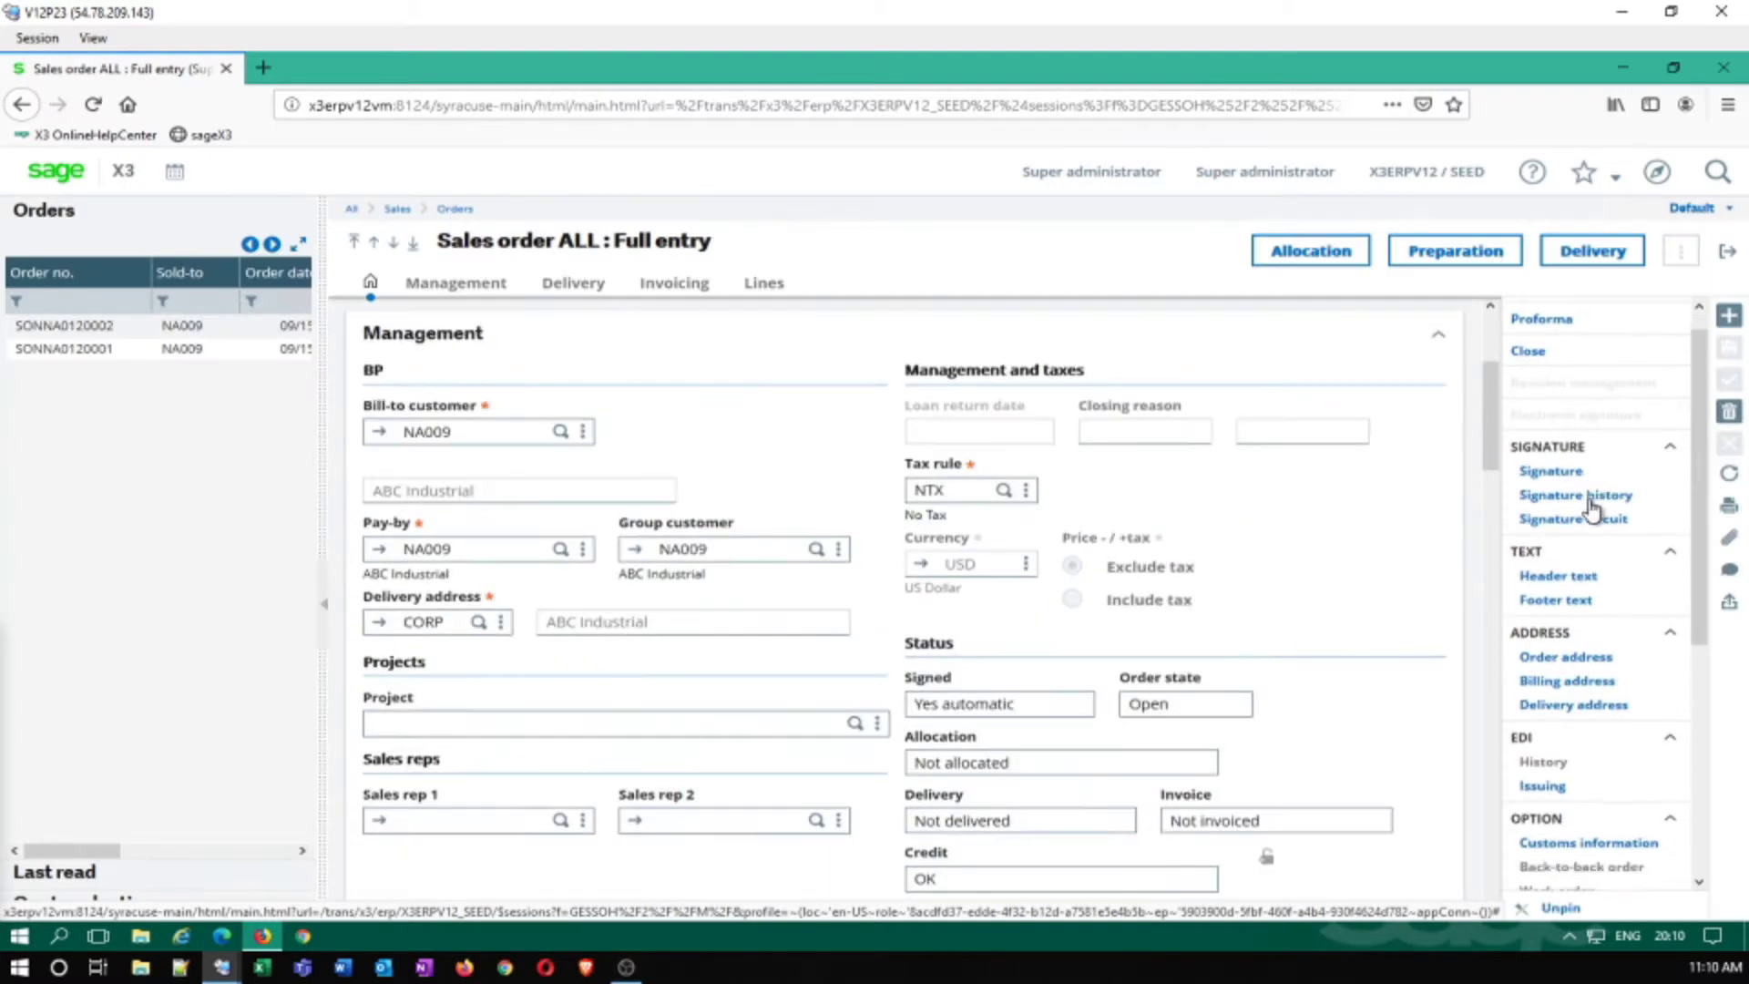
scroll(1589, 510, "down", 5)
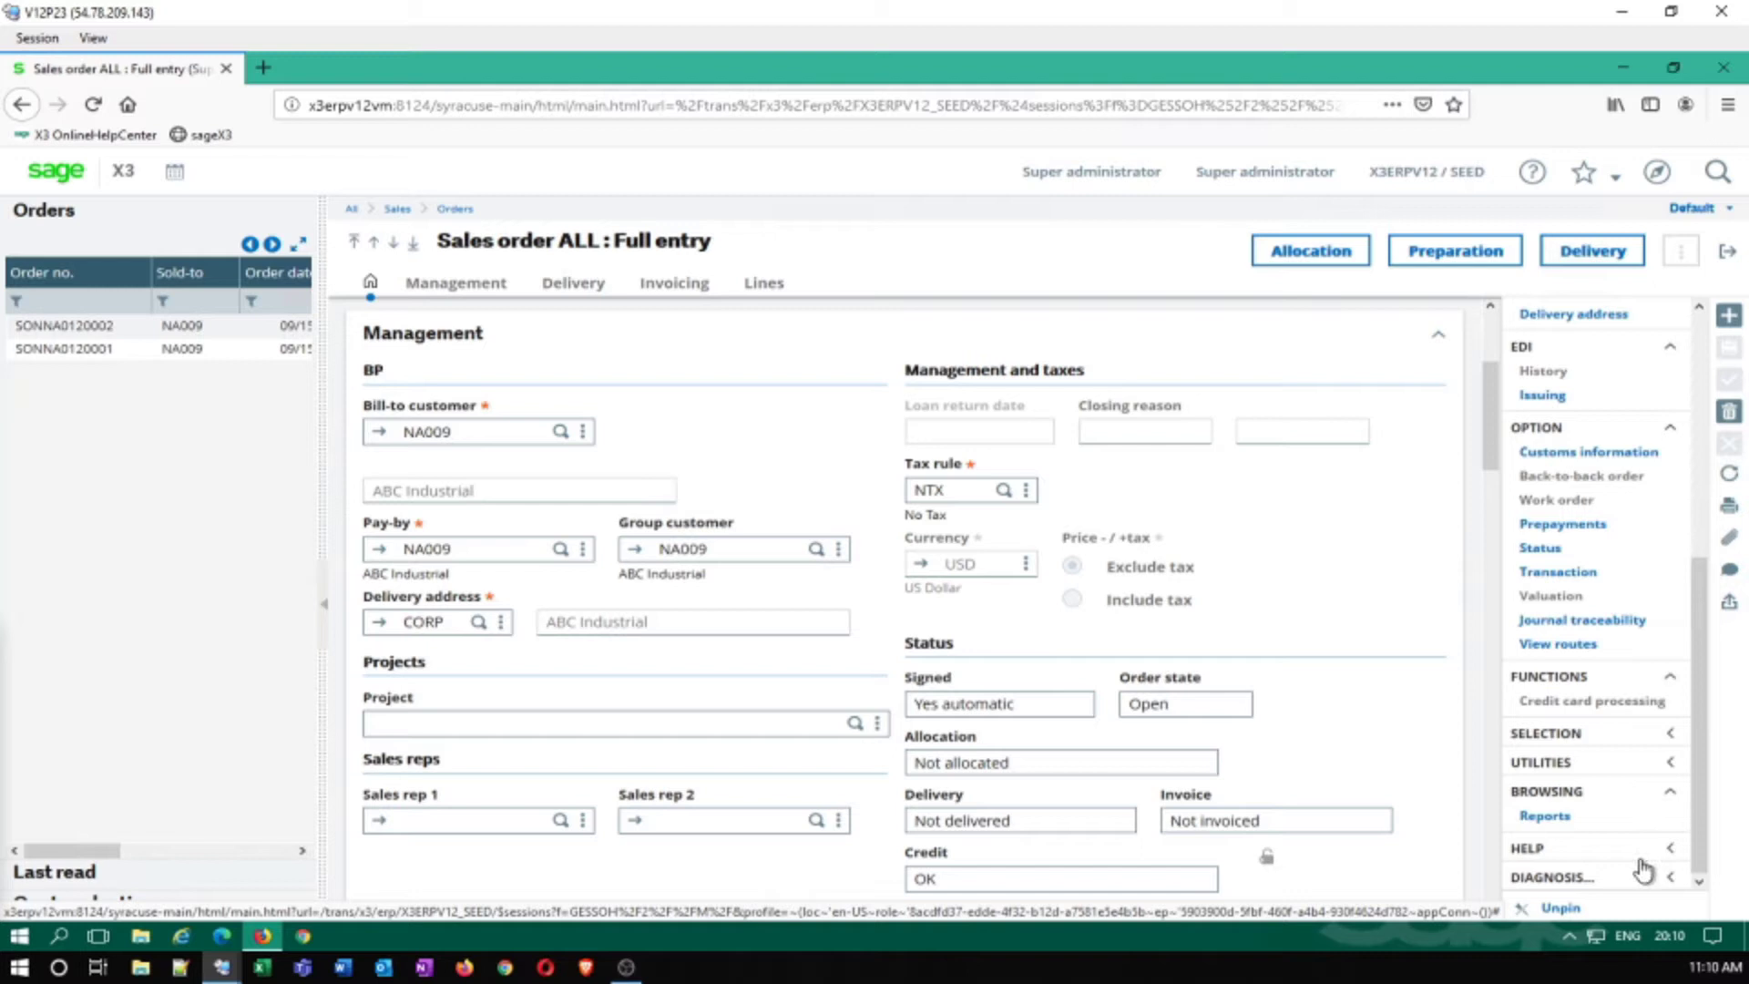
left_click(1669, 877)
scroll(1593, 669, "down", 3)
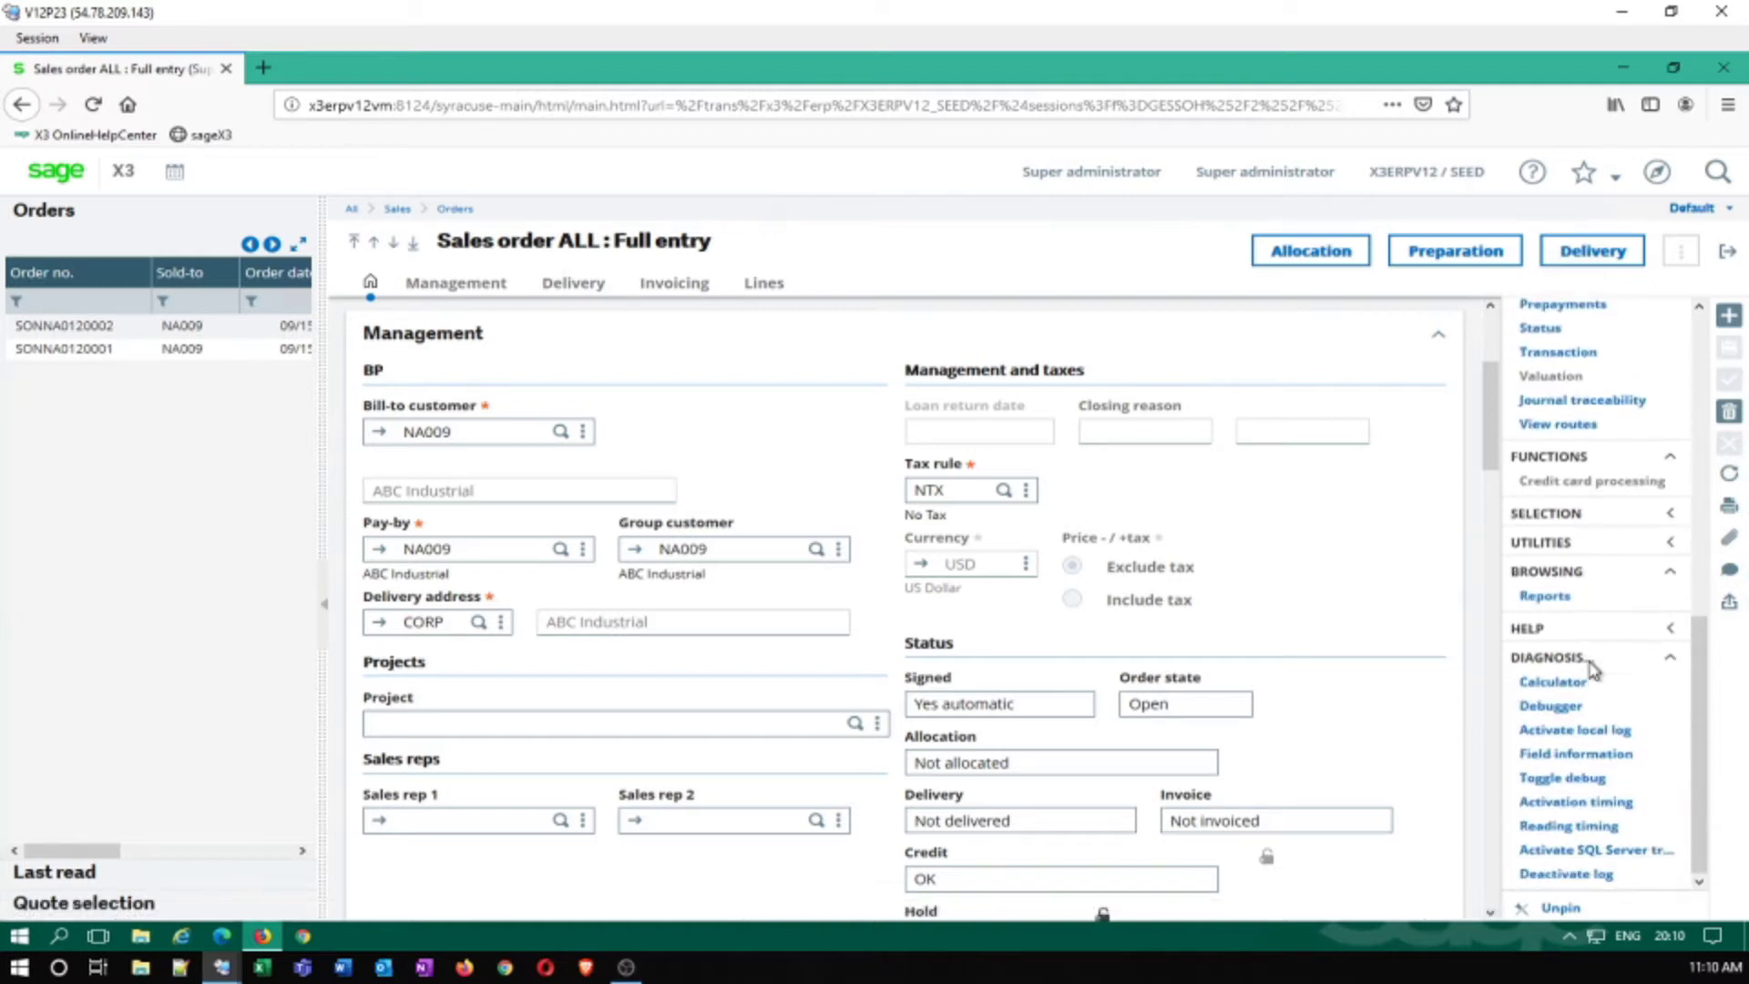
left_click(1563, 690)
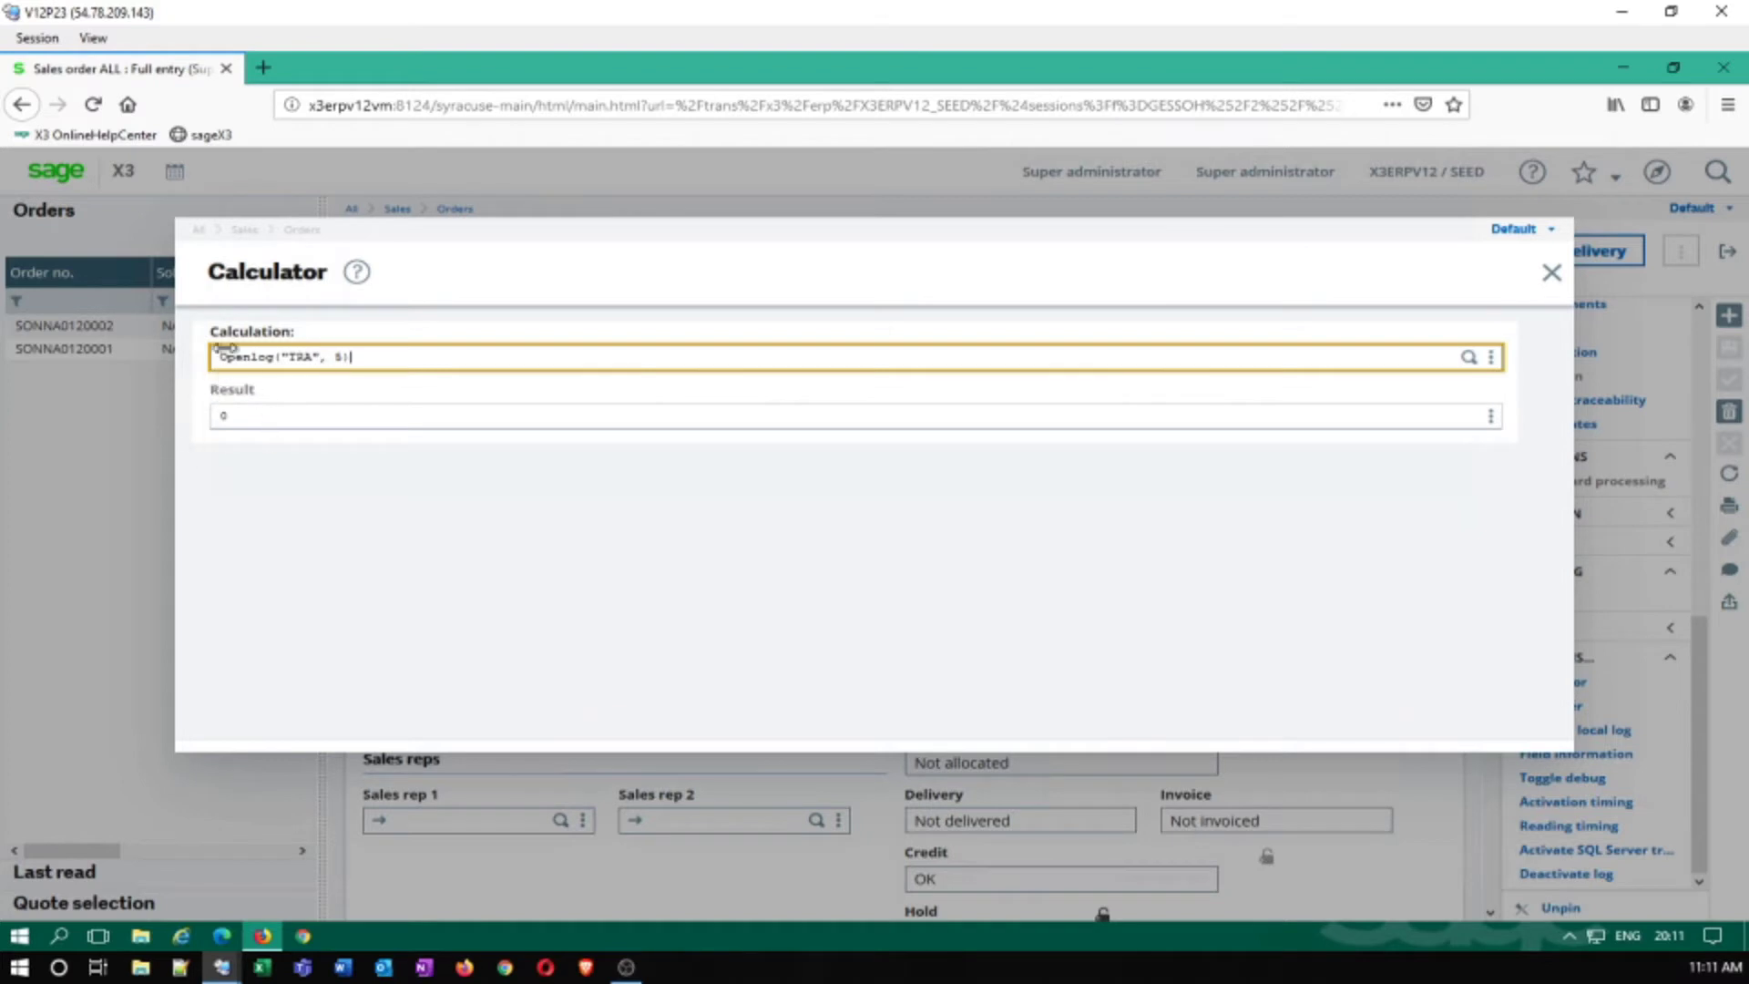
key("Return")
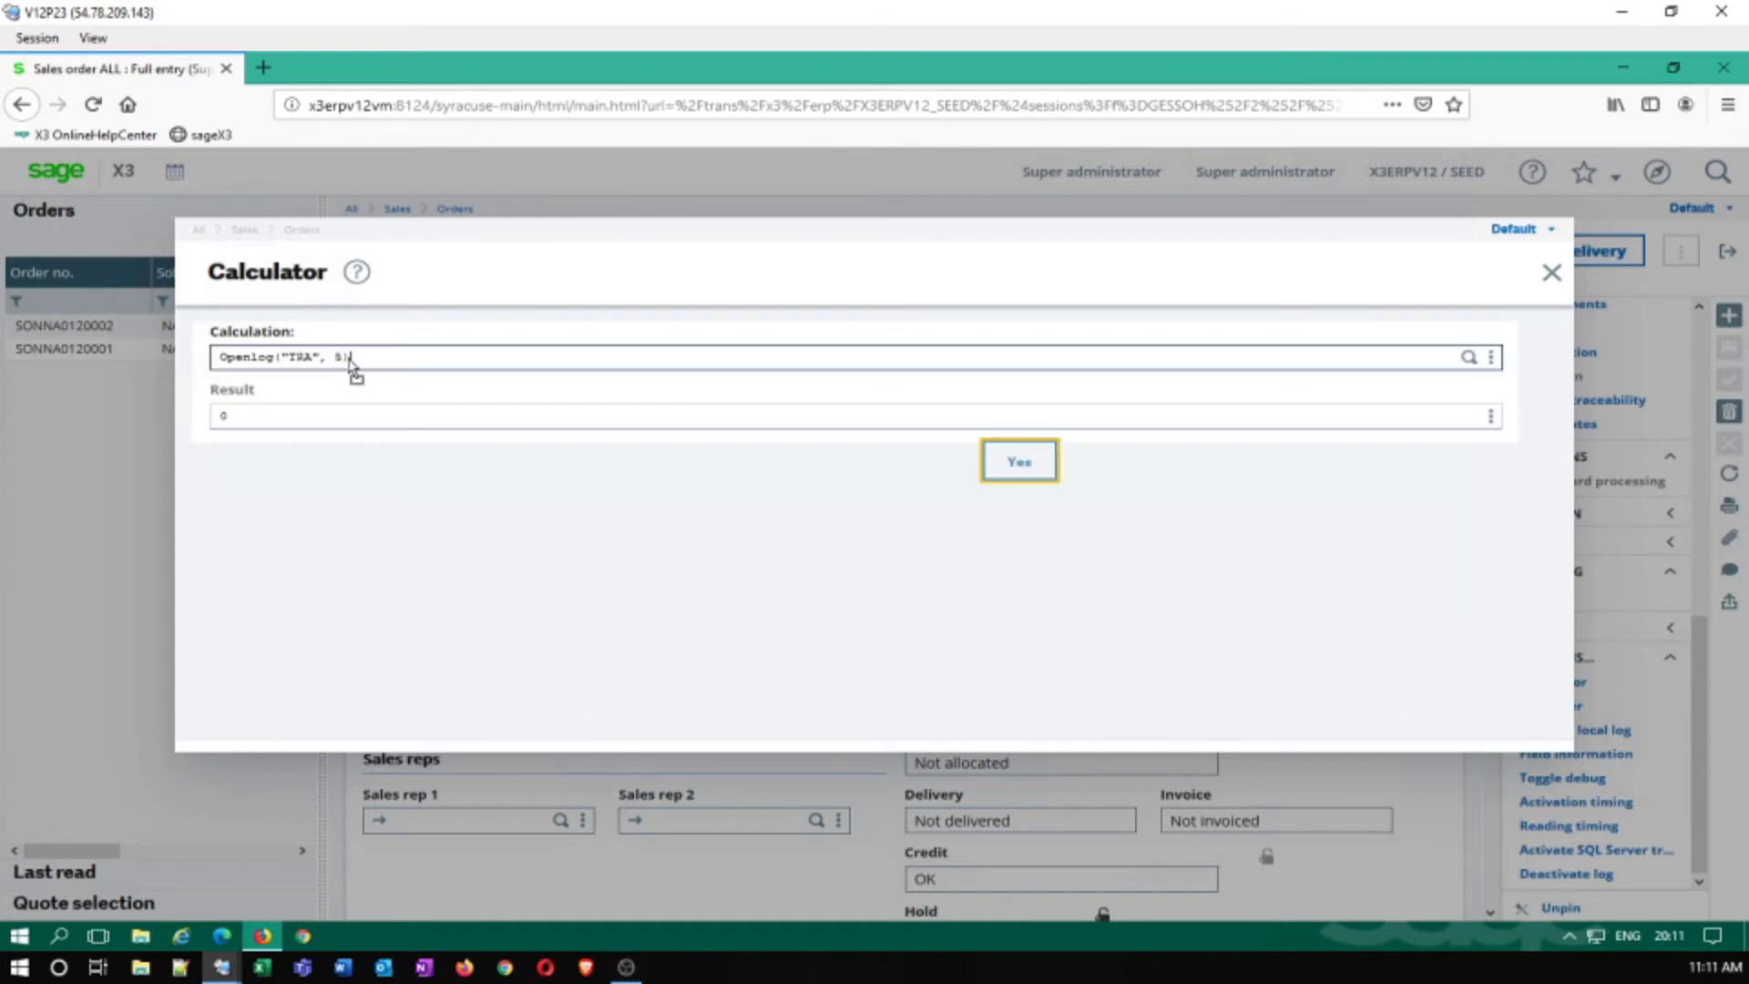
left_click(335, 357)
double_click(343, 356)
left_click(344, 357)
left_click(233, 412)
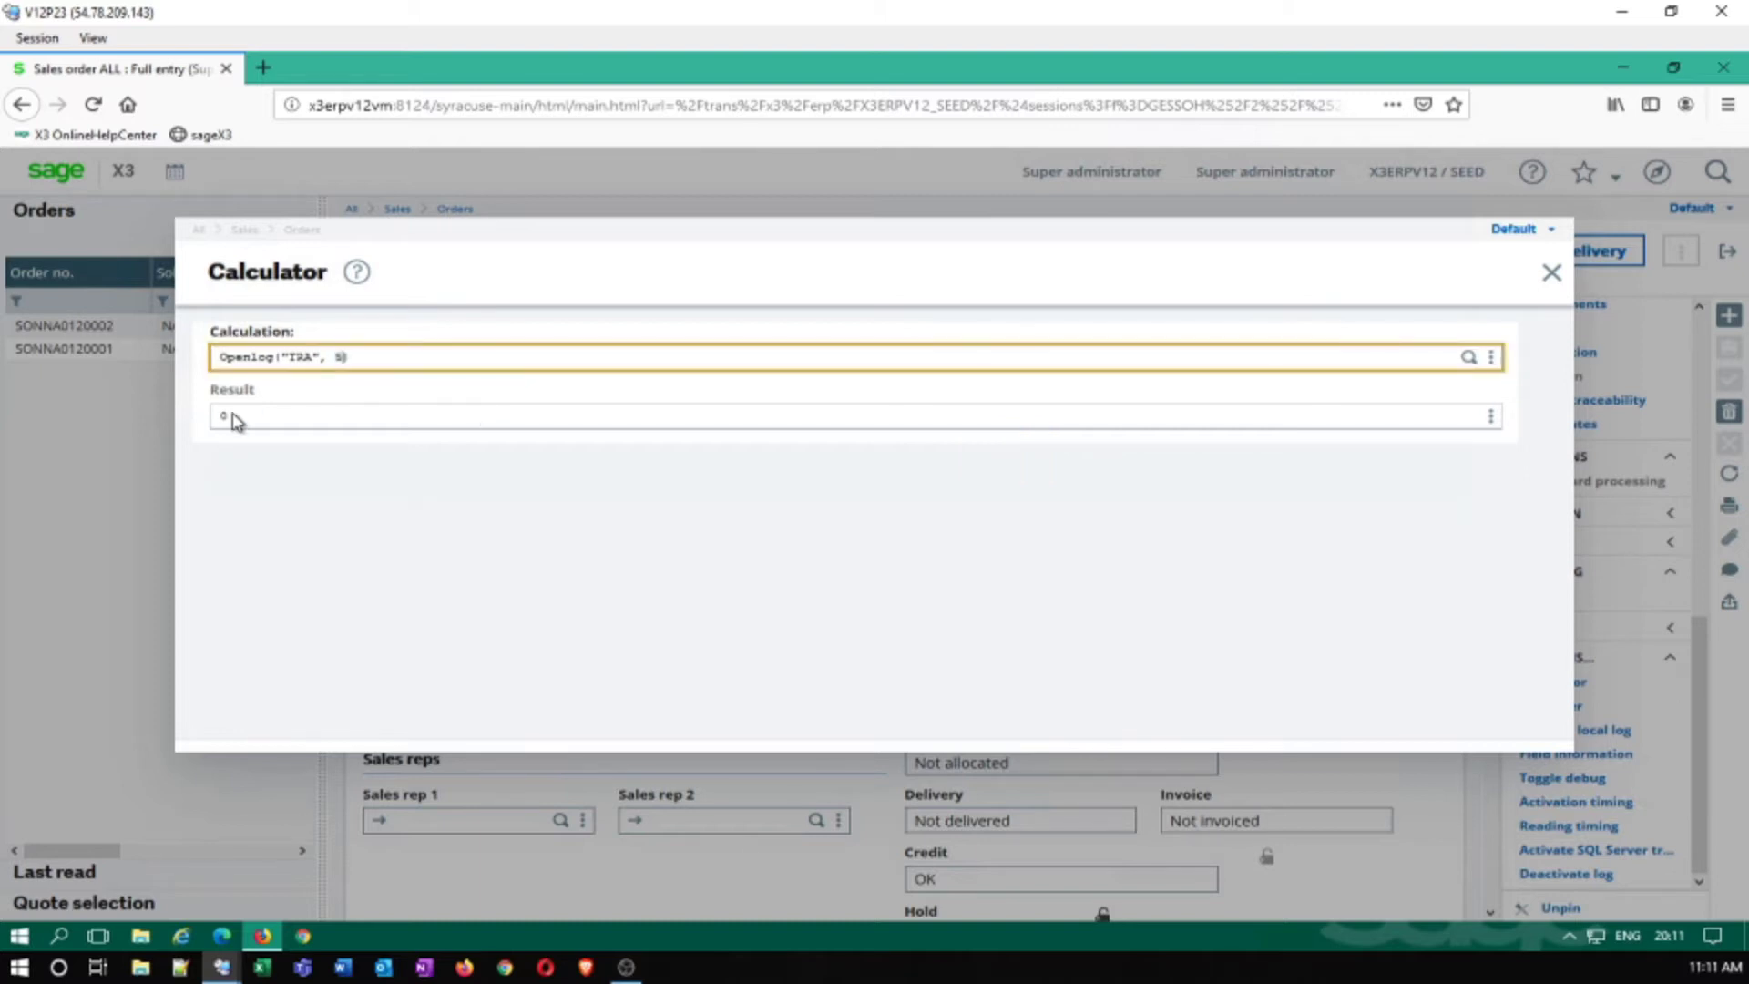
left_click(1551, 273)
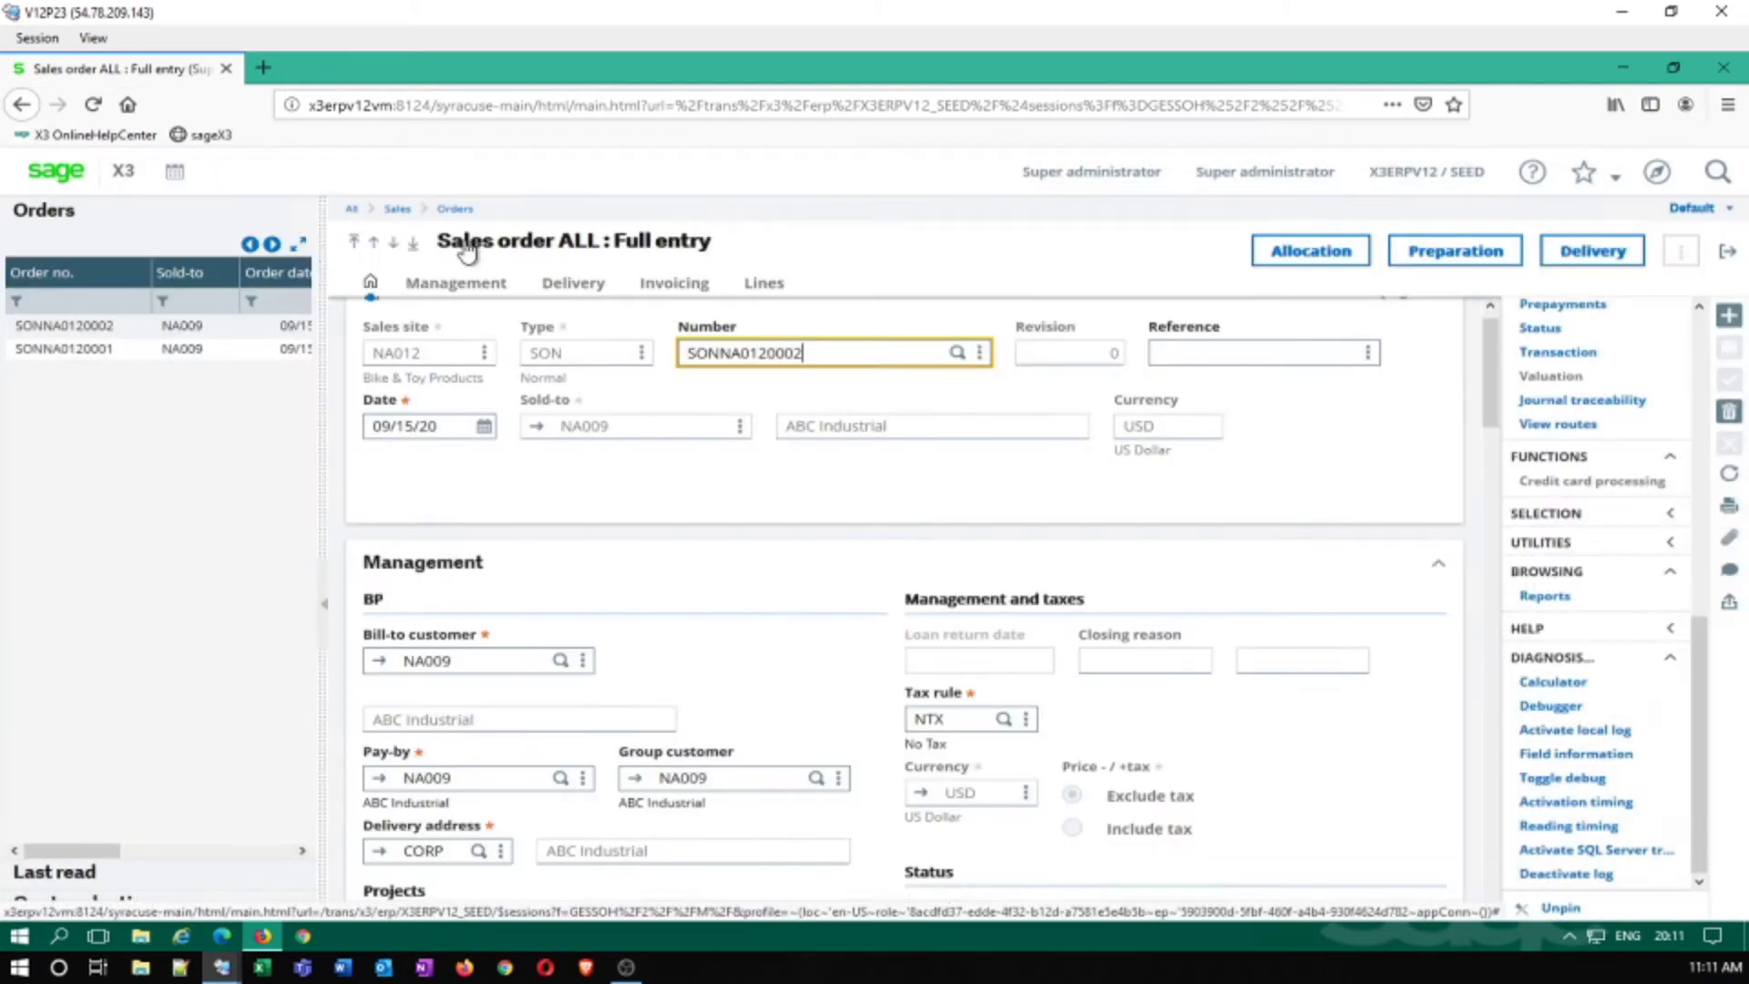
Duplicate the displayed sales order by clearing its number, creating the record and confirming the duplication
double_click(811, 352)
key("Delete")
key("Tab")
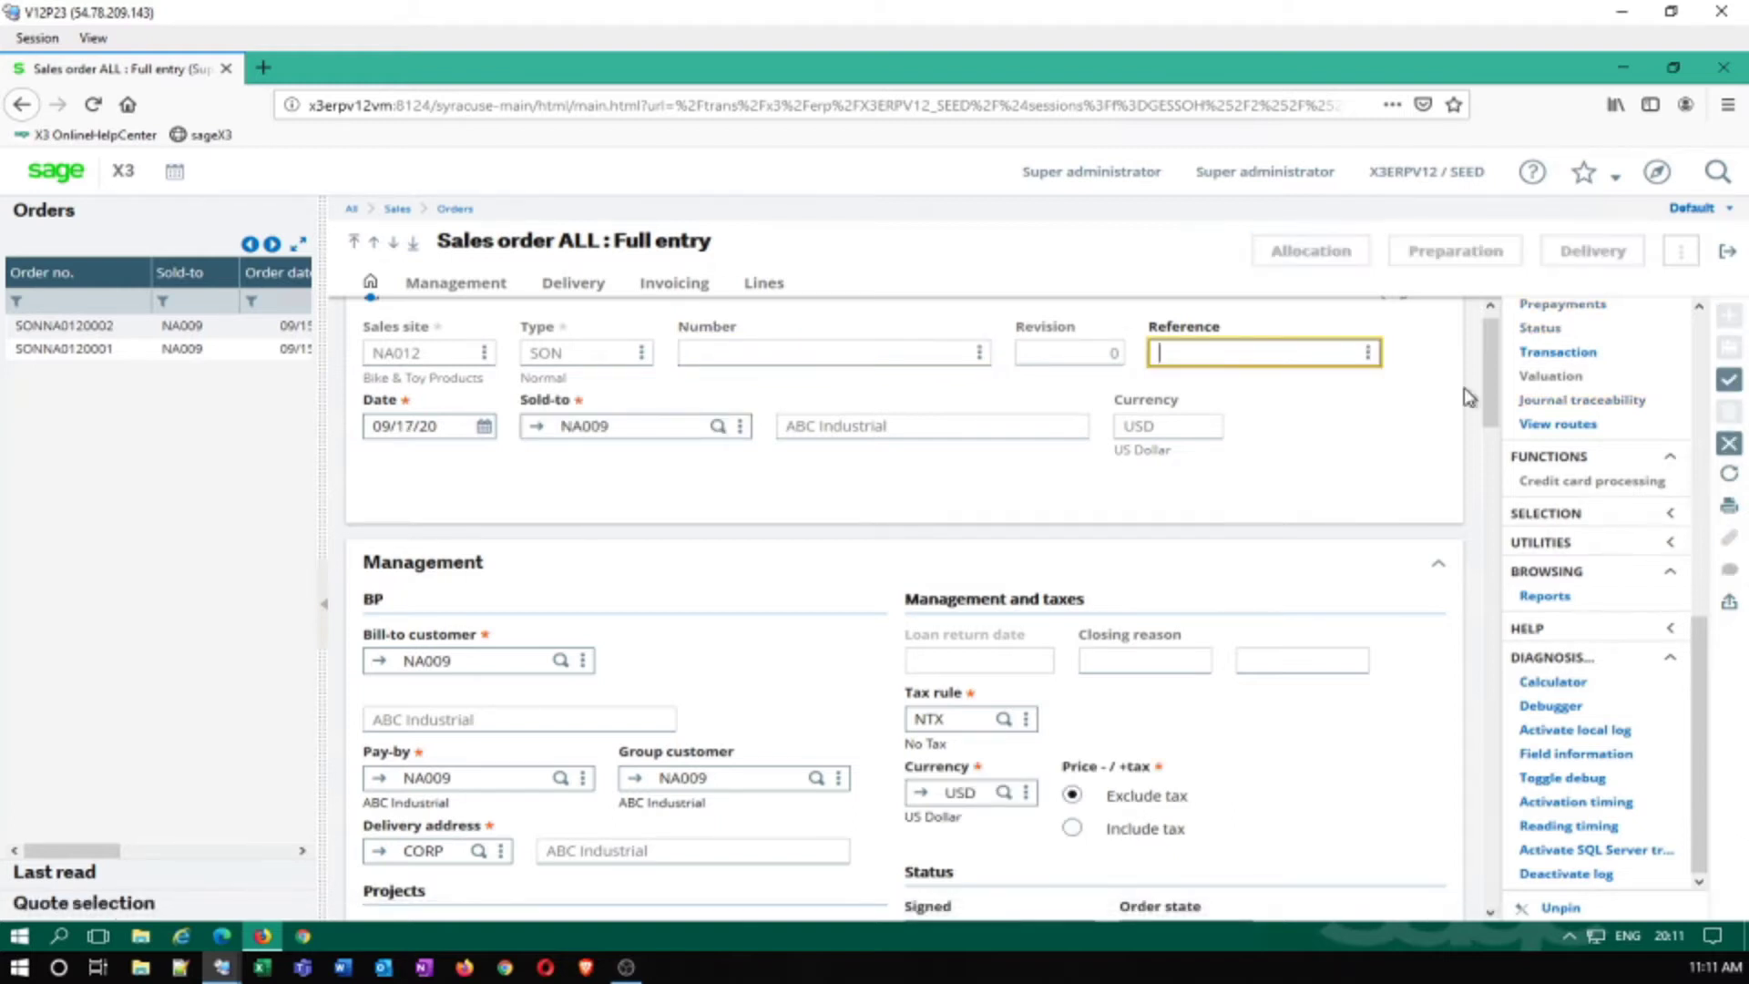
left_click(1726, 382)
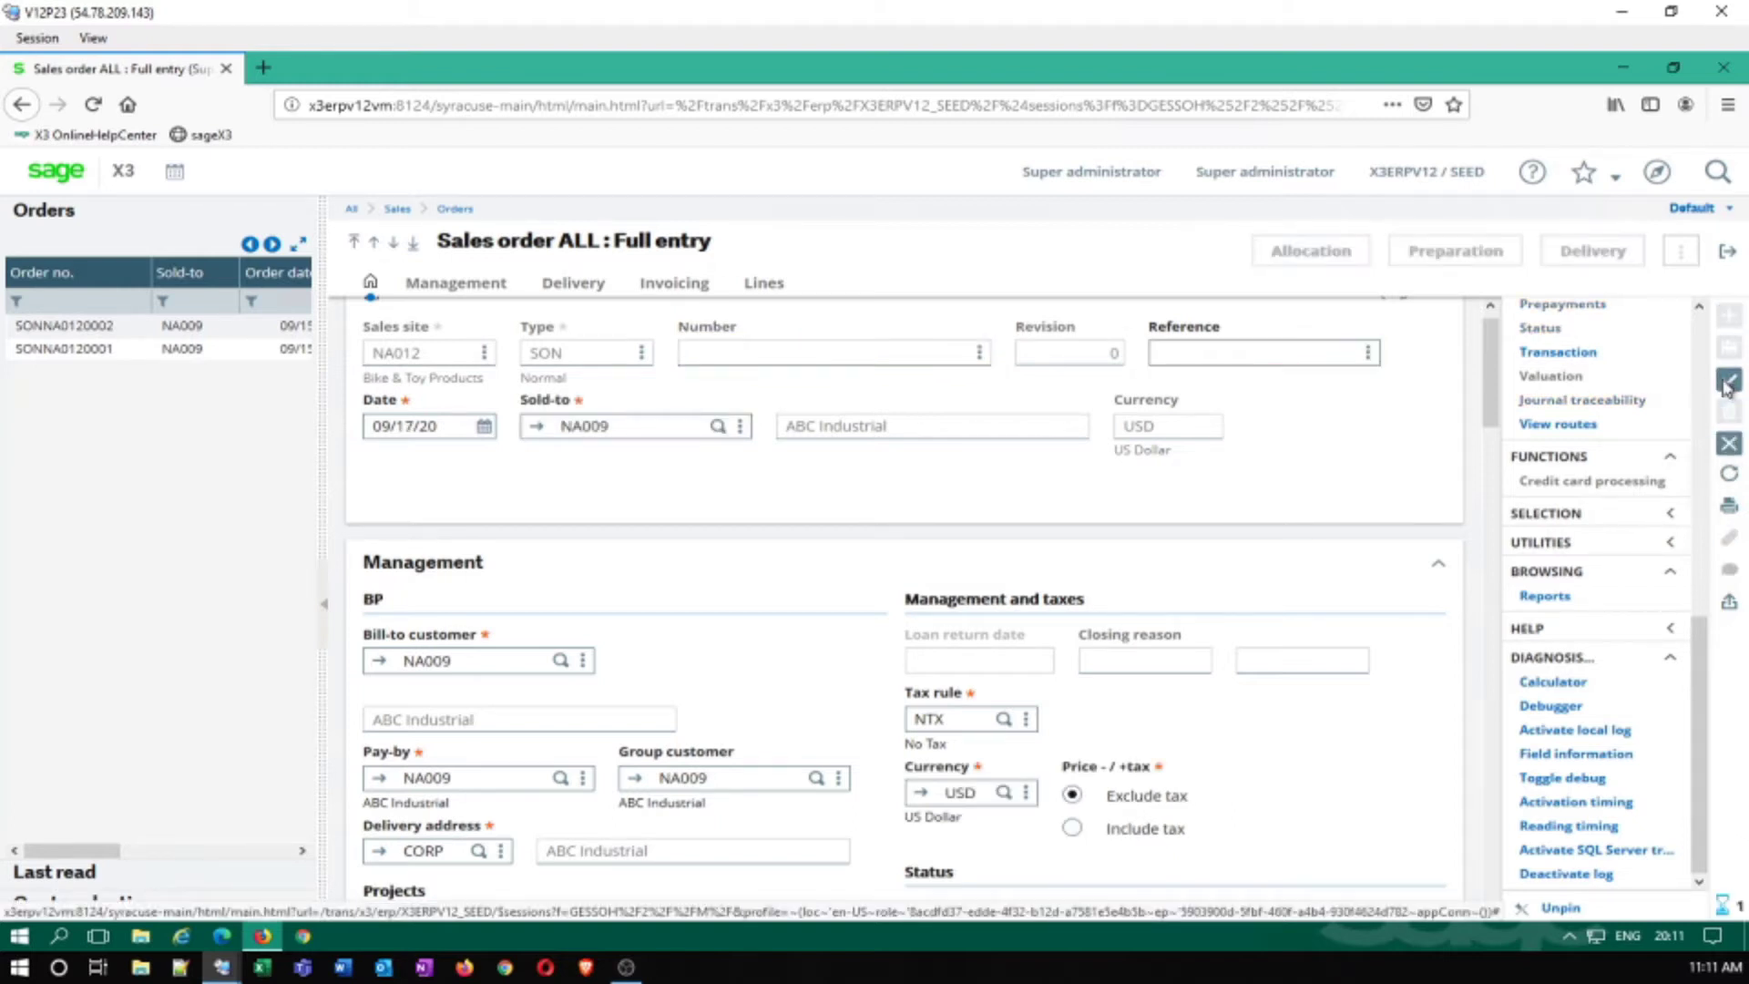
left_click(1010, 421)
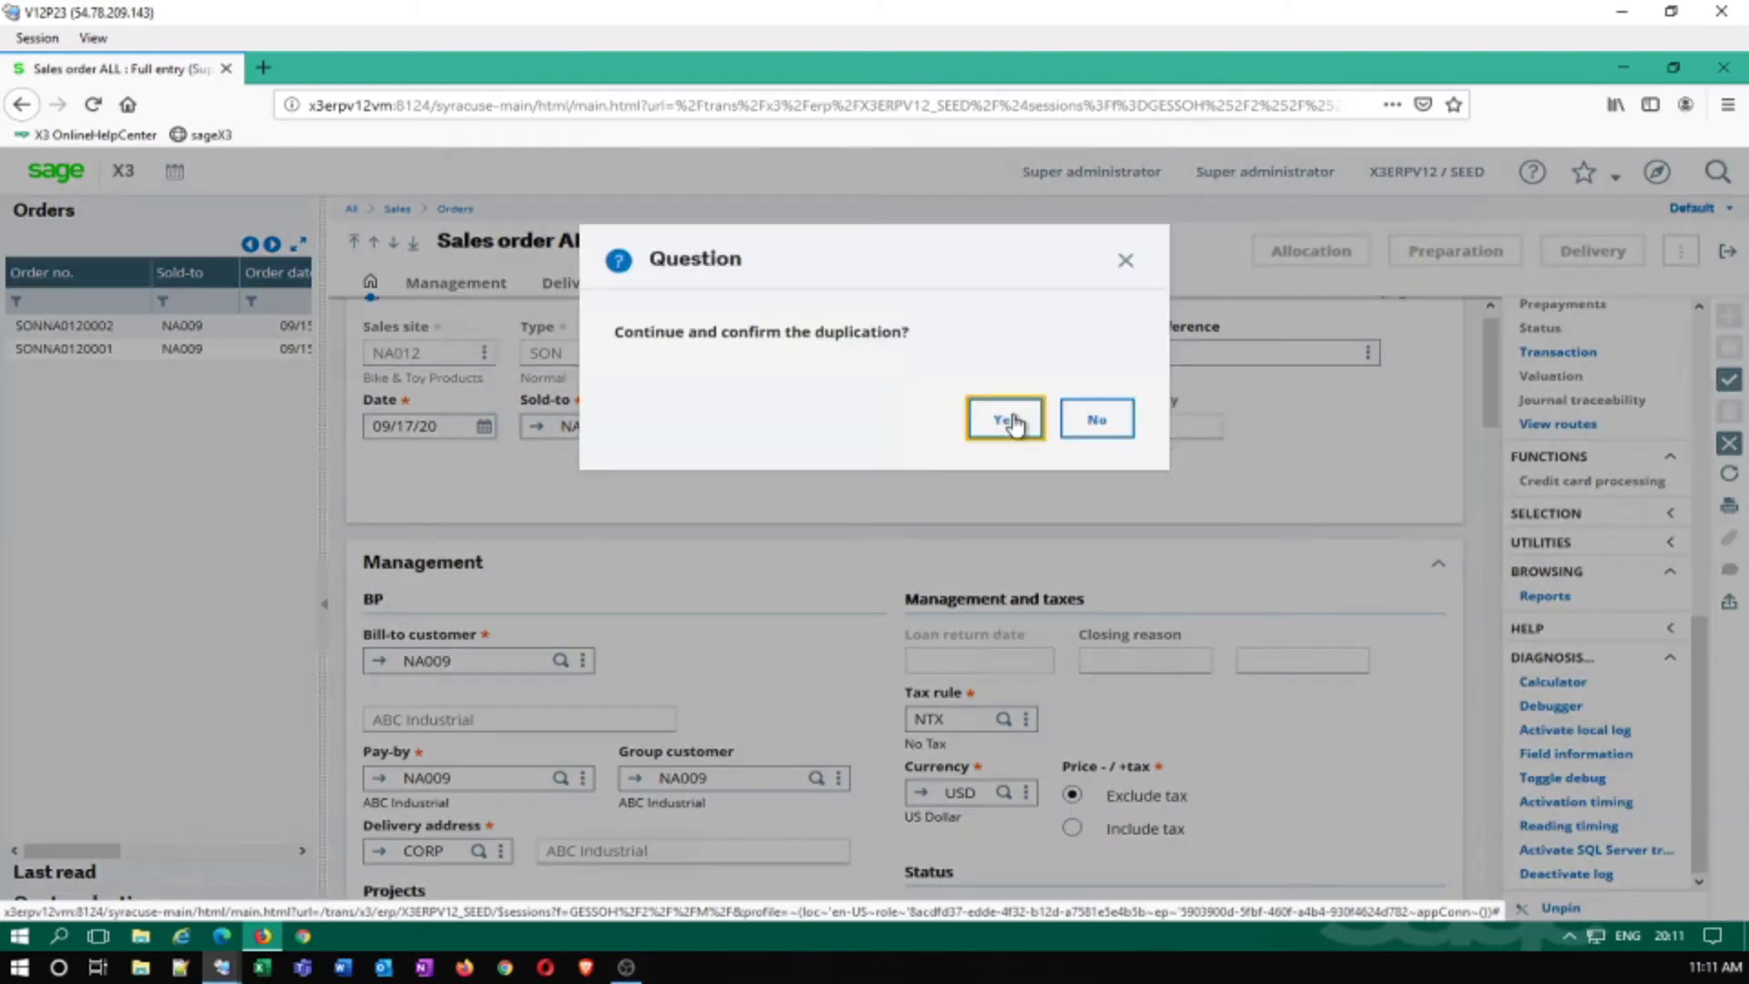
left_click(1009, 421)
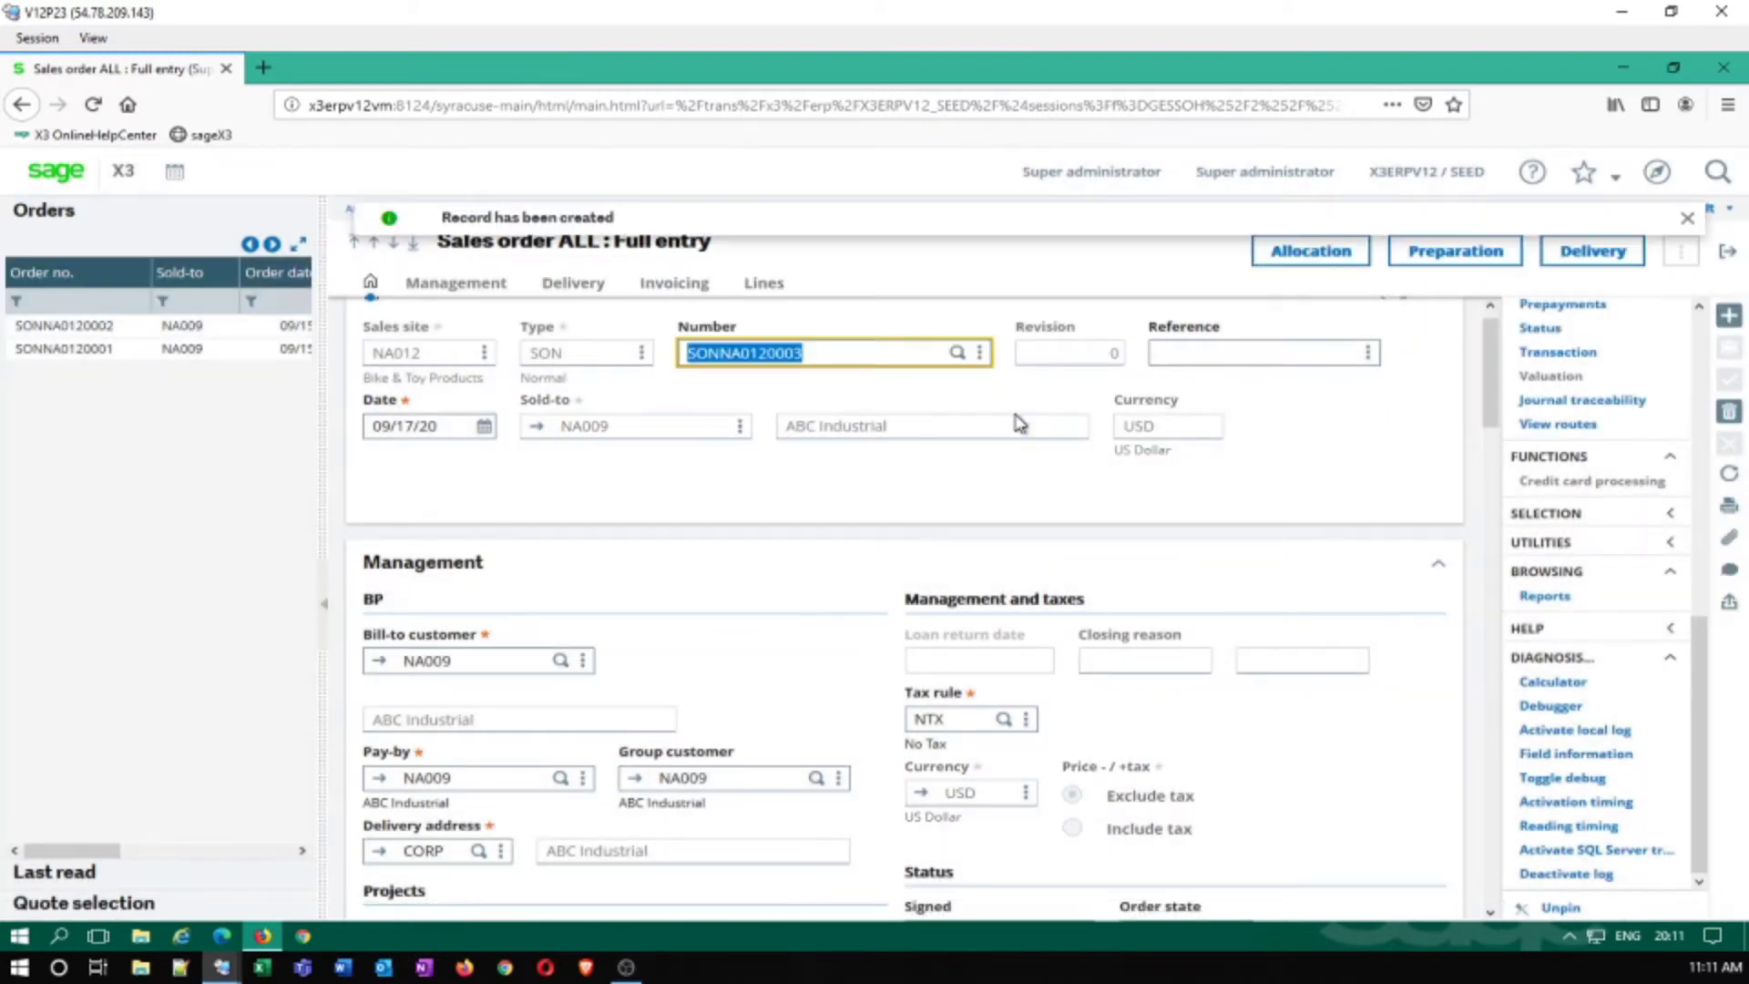
Stop the trace by evaluating Closelog in the diagnosis calculator, and close the calculator
left_click(1539, 685)
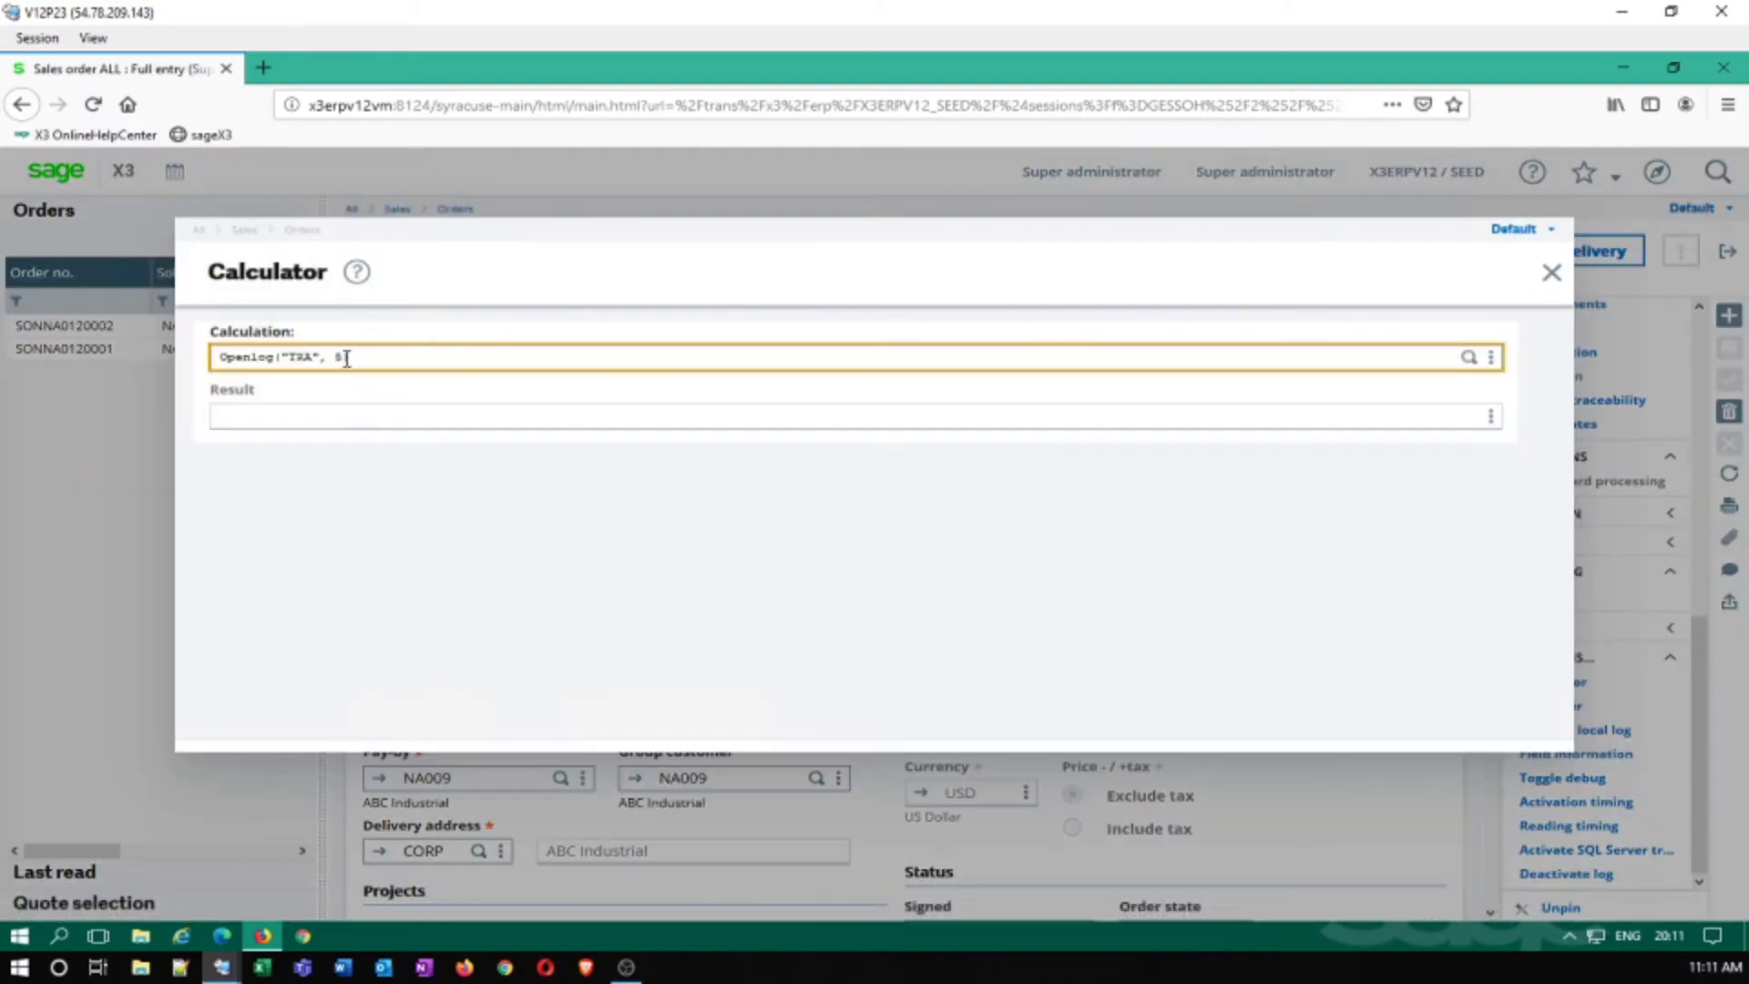
triple_click(268, 356)
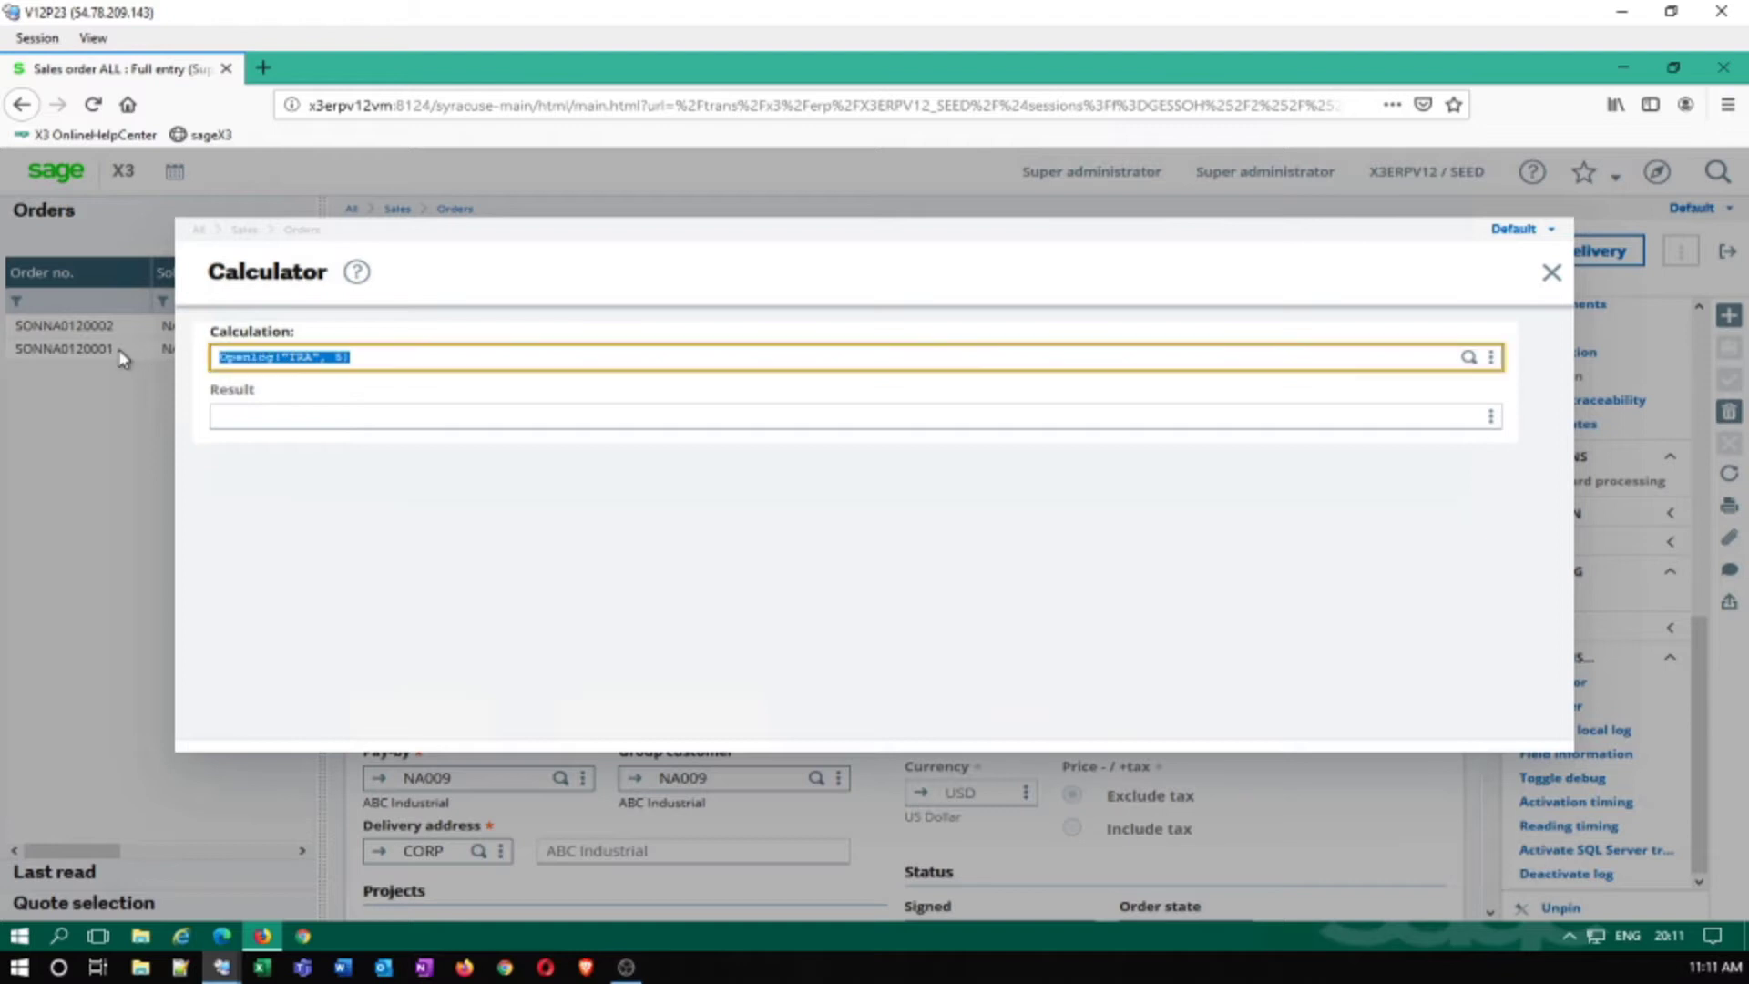
type("elog")
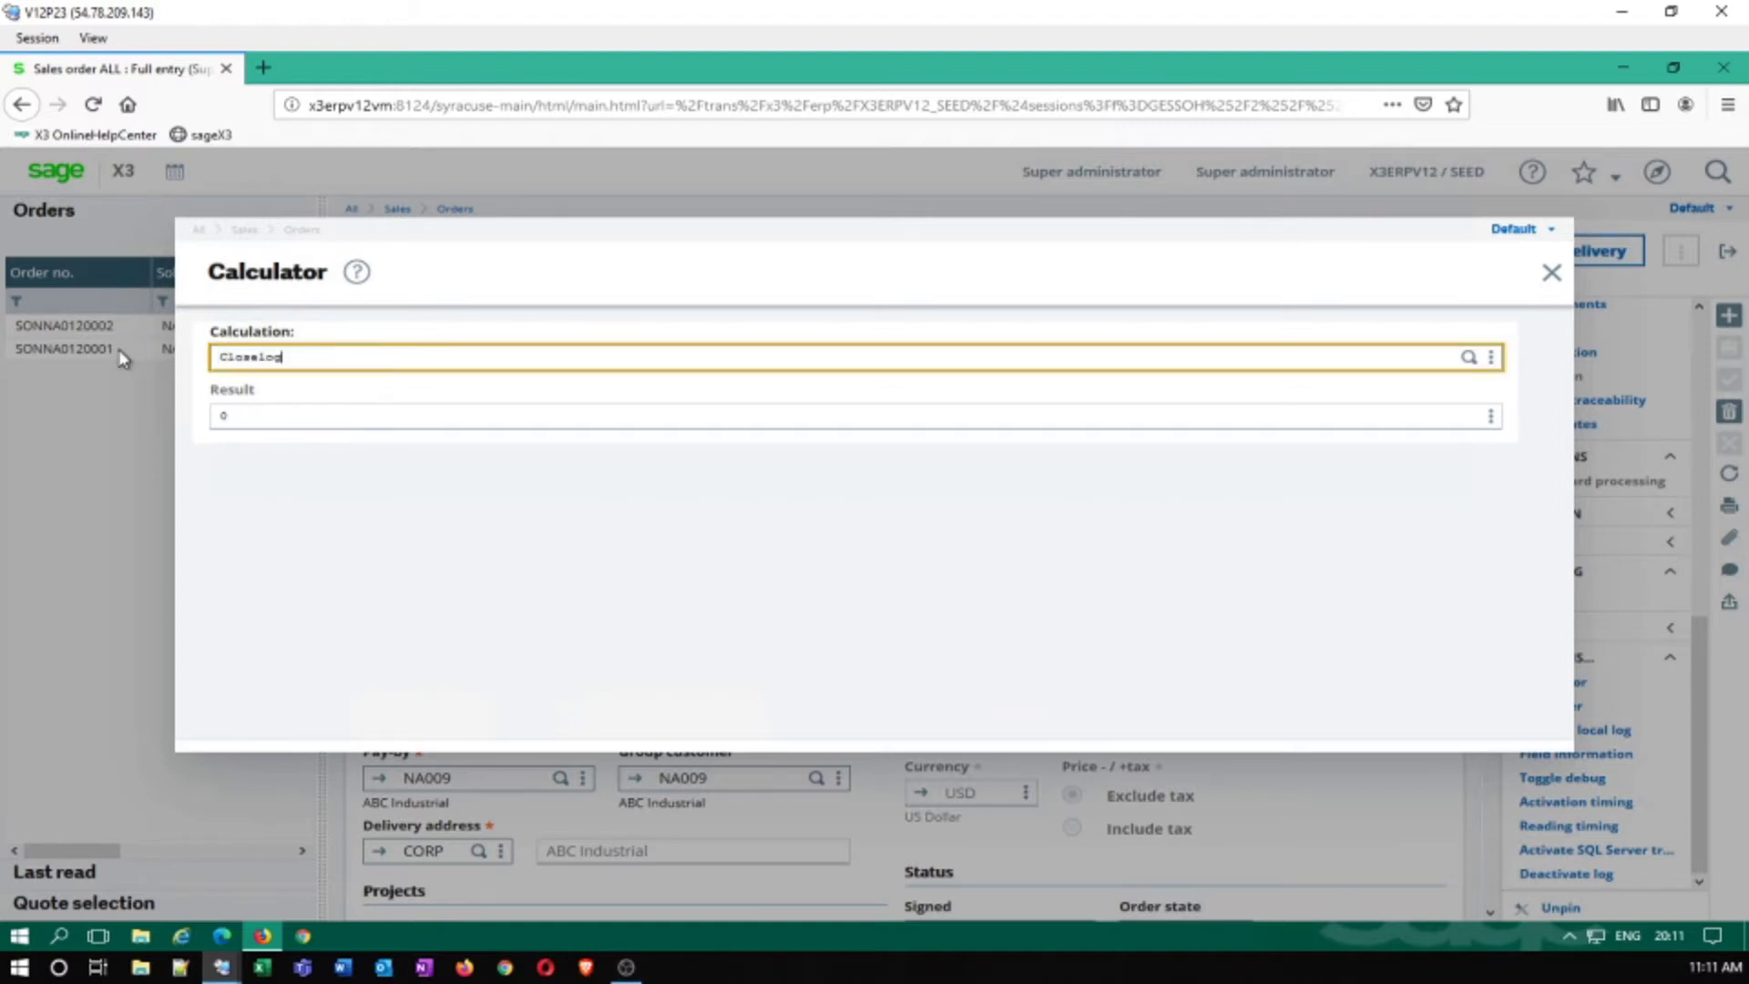
left_click(1555, 275)
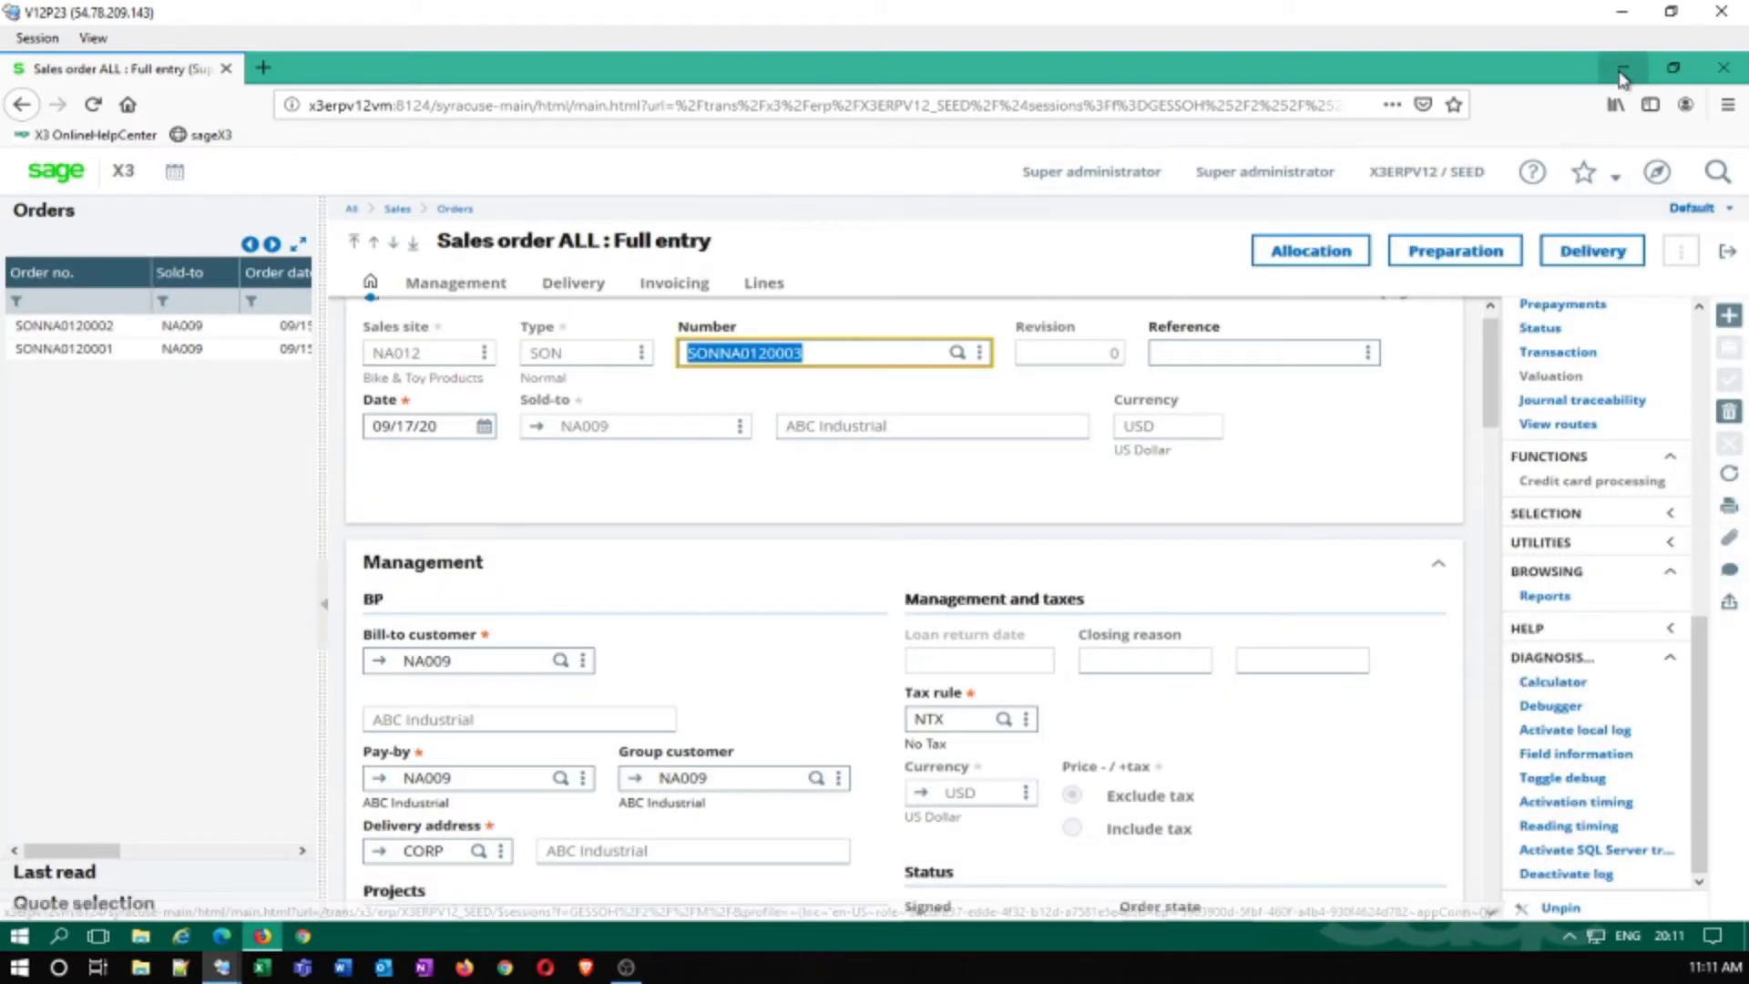
Switch to File Explorer and open the TRA folder inside the SEED endpoint folder
left_click(1620, 73)
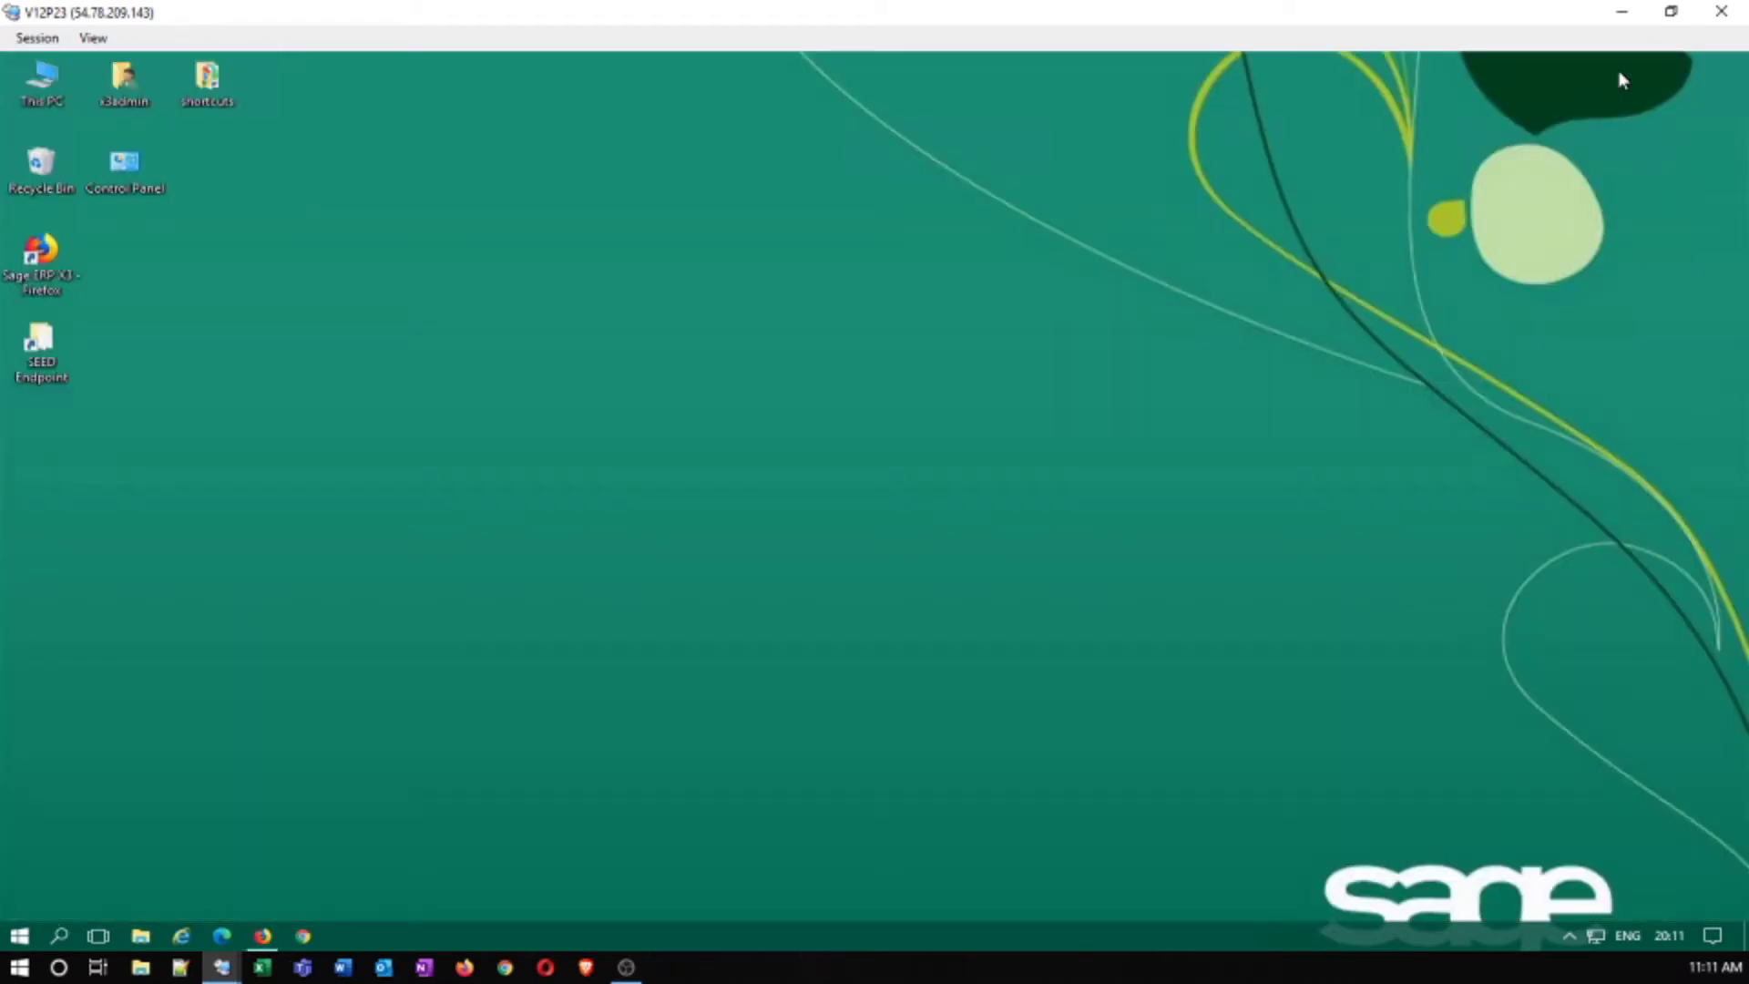
double_click(41, 343)
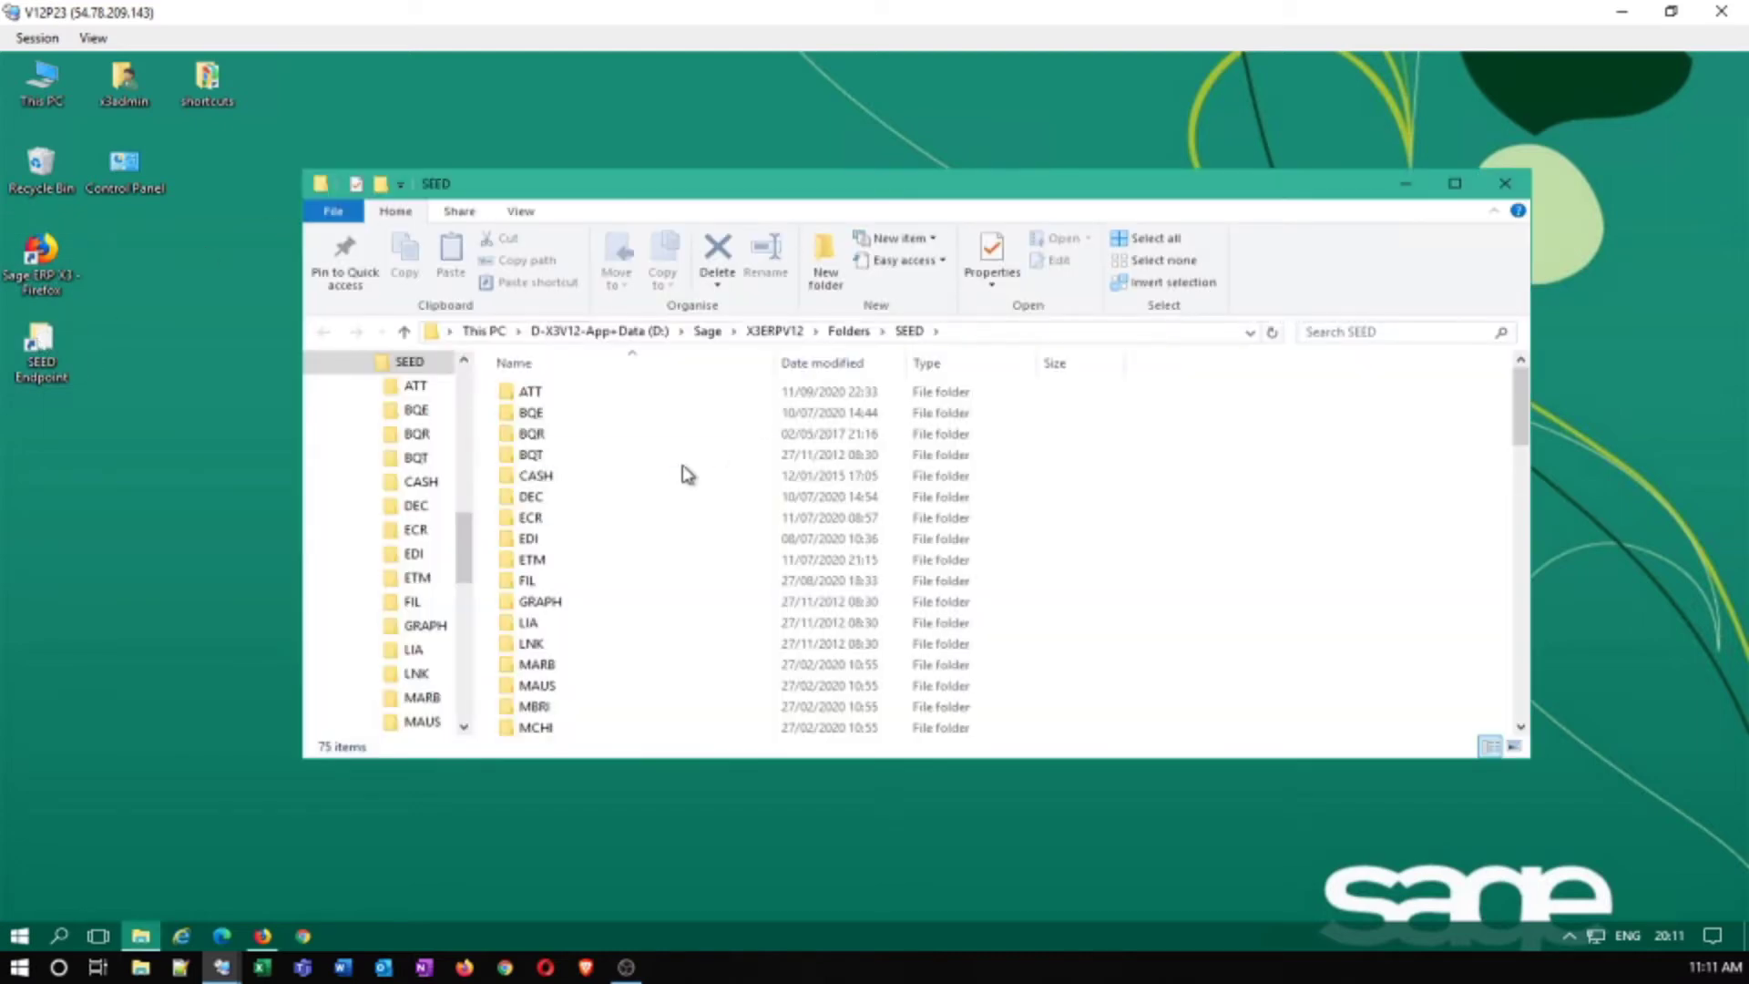
left_click(975, 334)
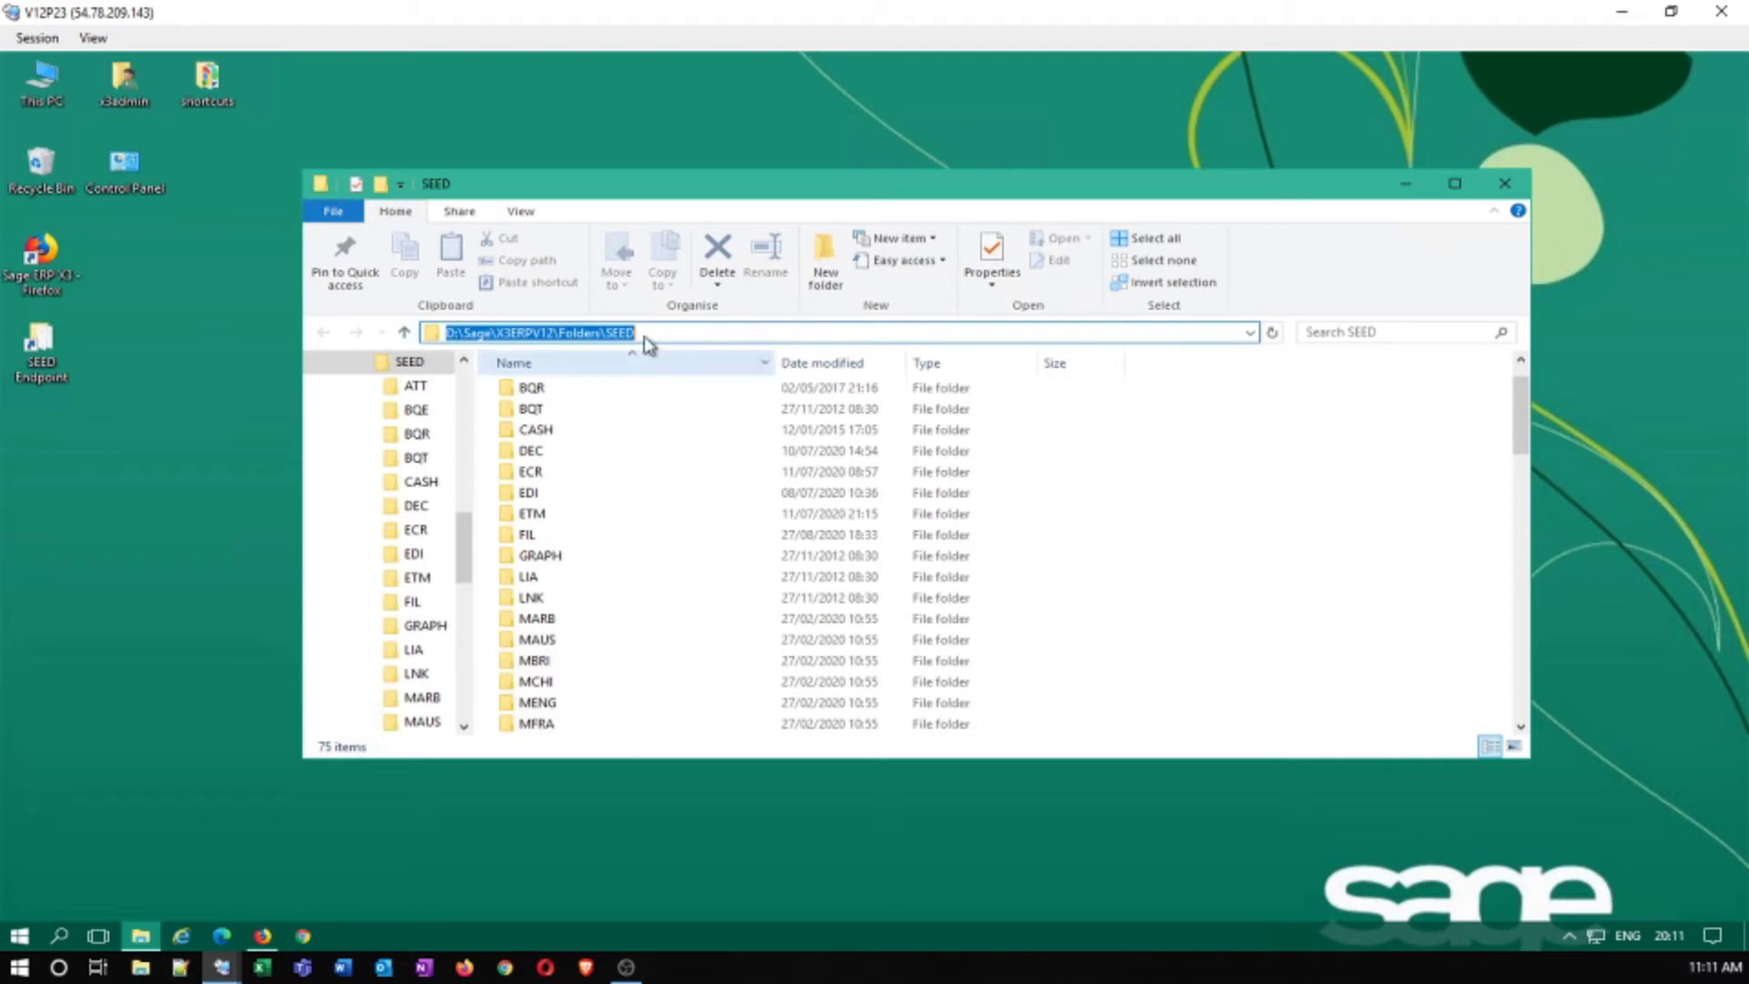
scroll(659, 569, "down", 2)
scroll(658, 570, "down", 4)
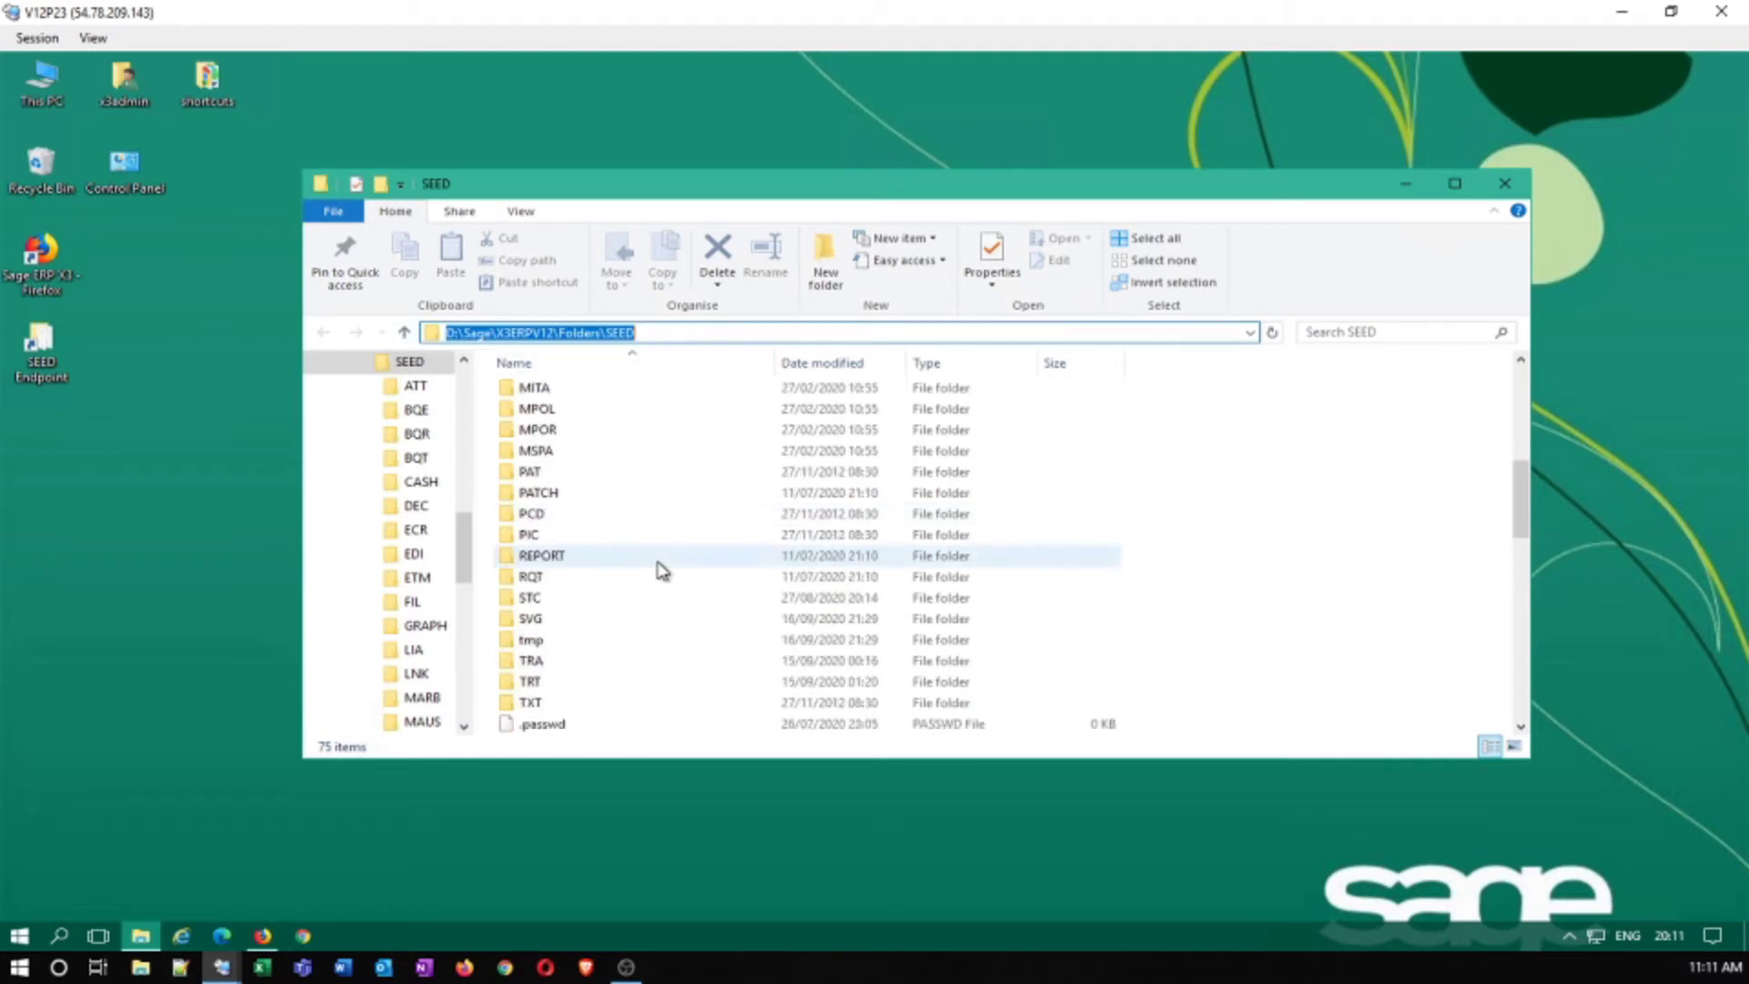
double_click(526, 662)
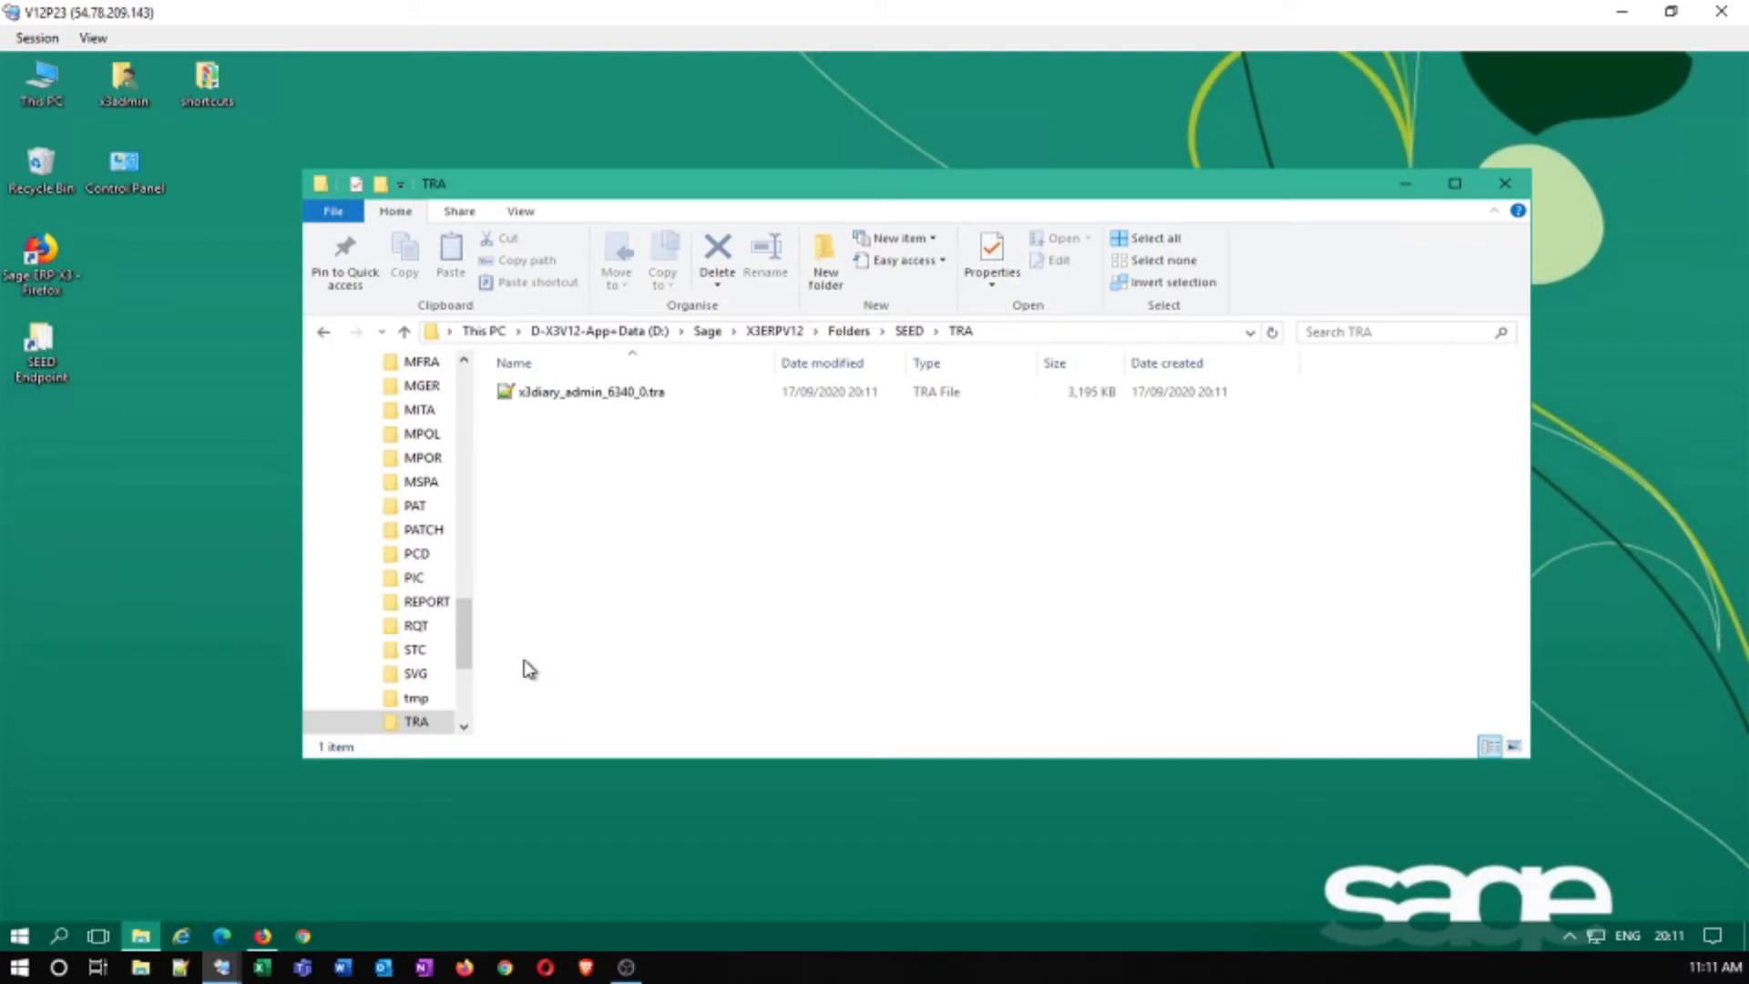
Open the trace file x3diary_admin_6340_0.tra in Notepad++ and maximize its window
left_click(572, 399)
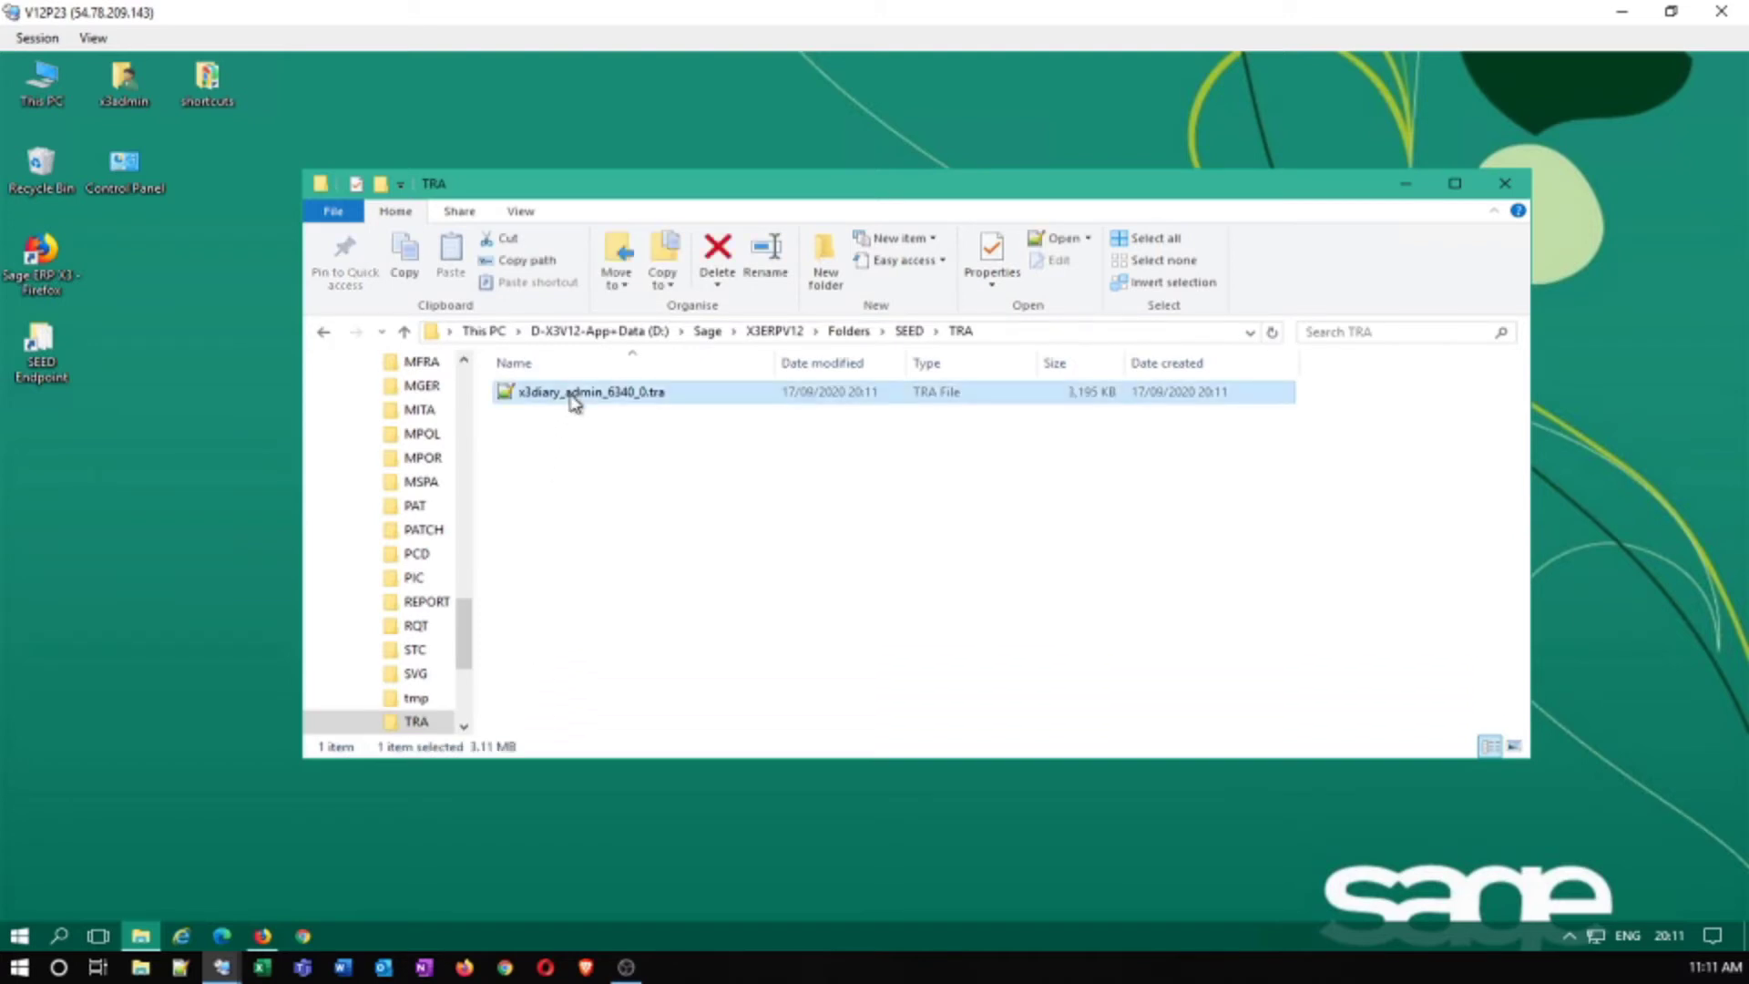
right_click(572, 401)
left_click(607, 472)
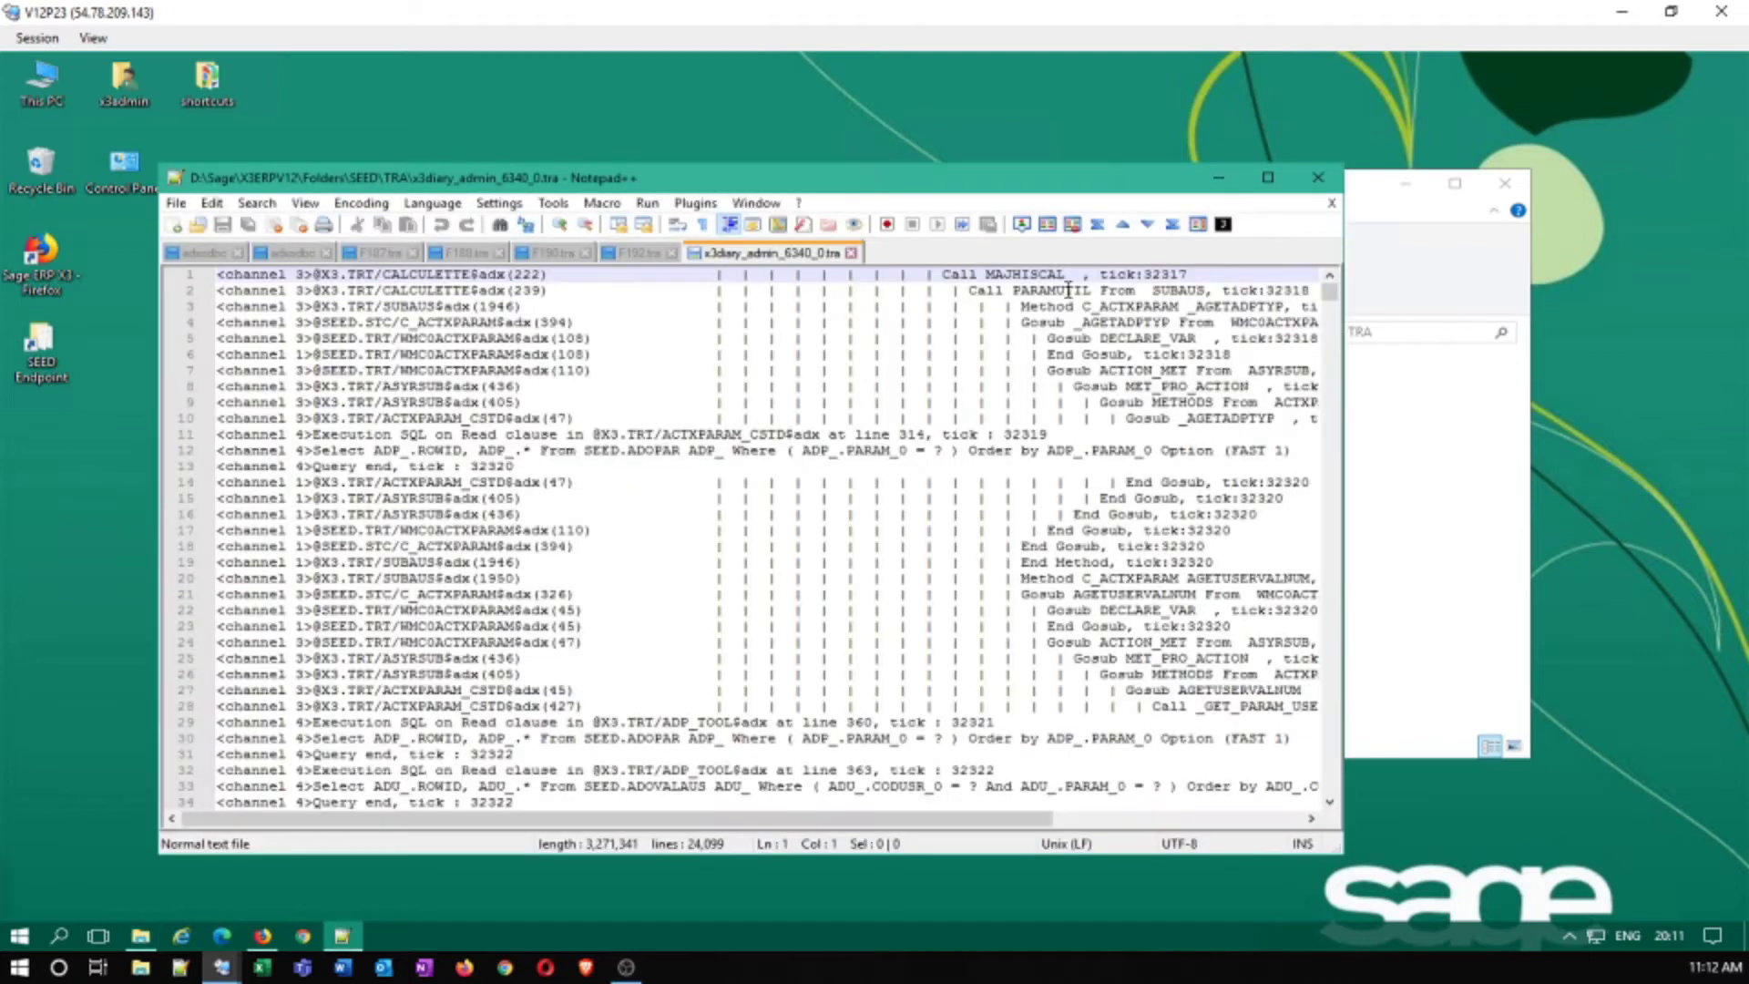
left_click(1267, 179)
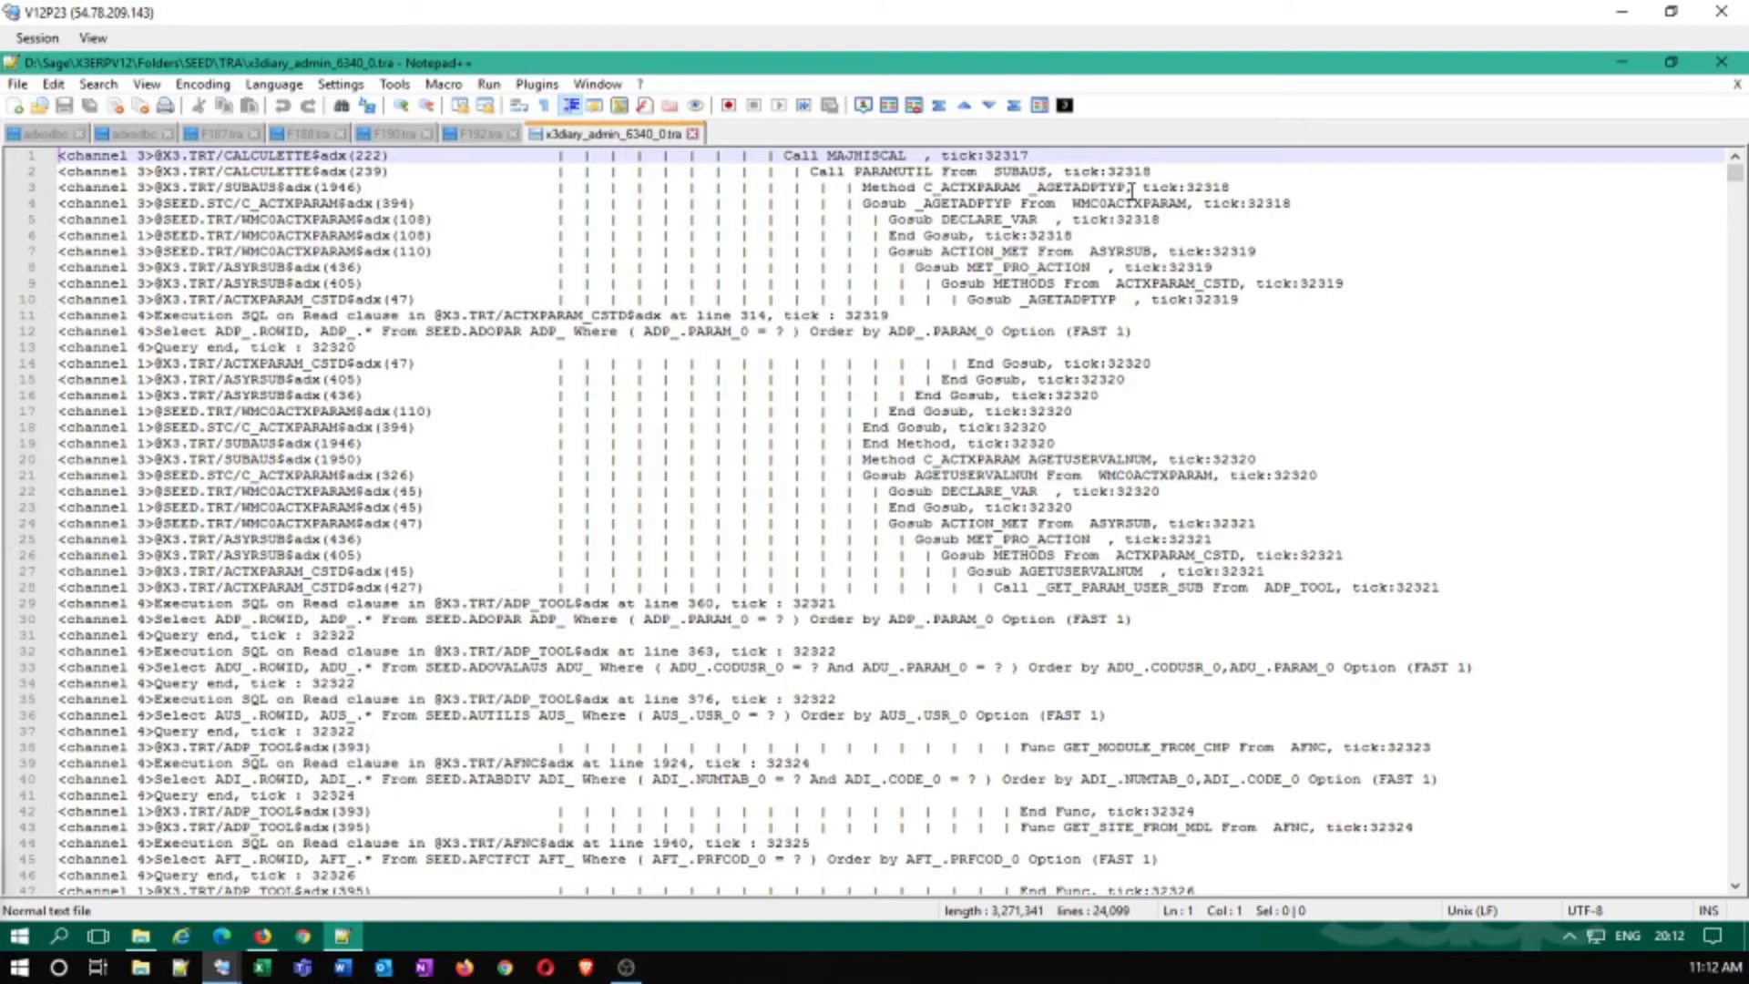
Examine the trace from start to end, including the SQL query on the SALESREP table and the calls preceding it
scroll(1133, 387, "down", 8)
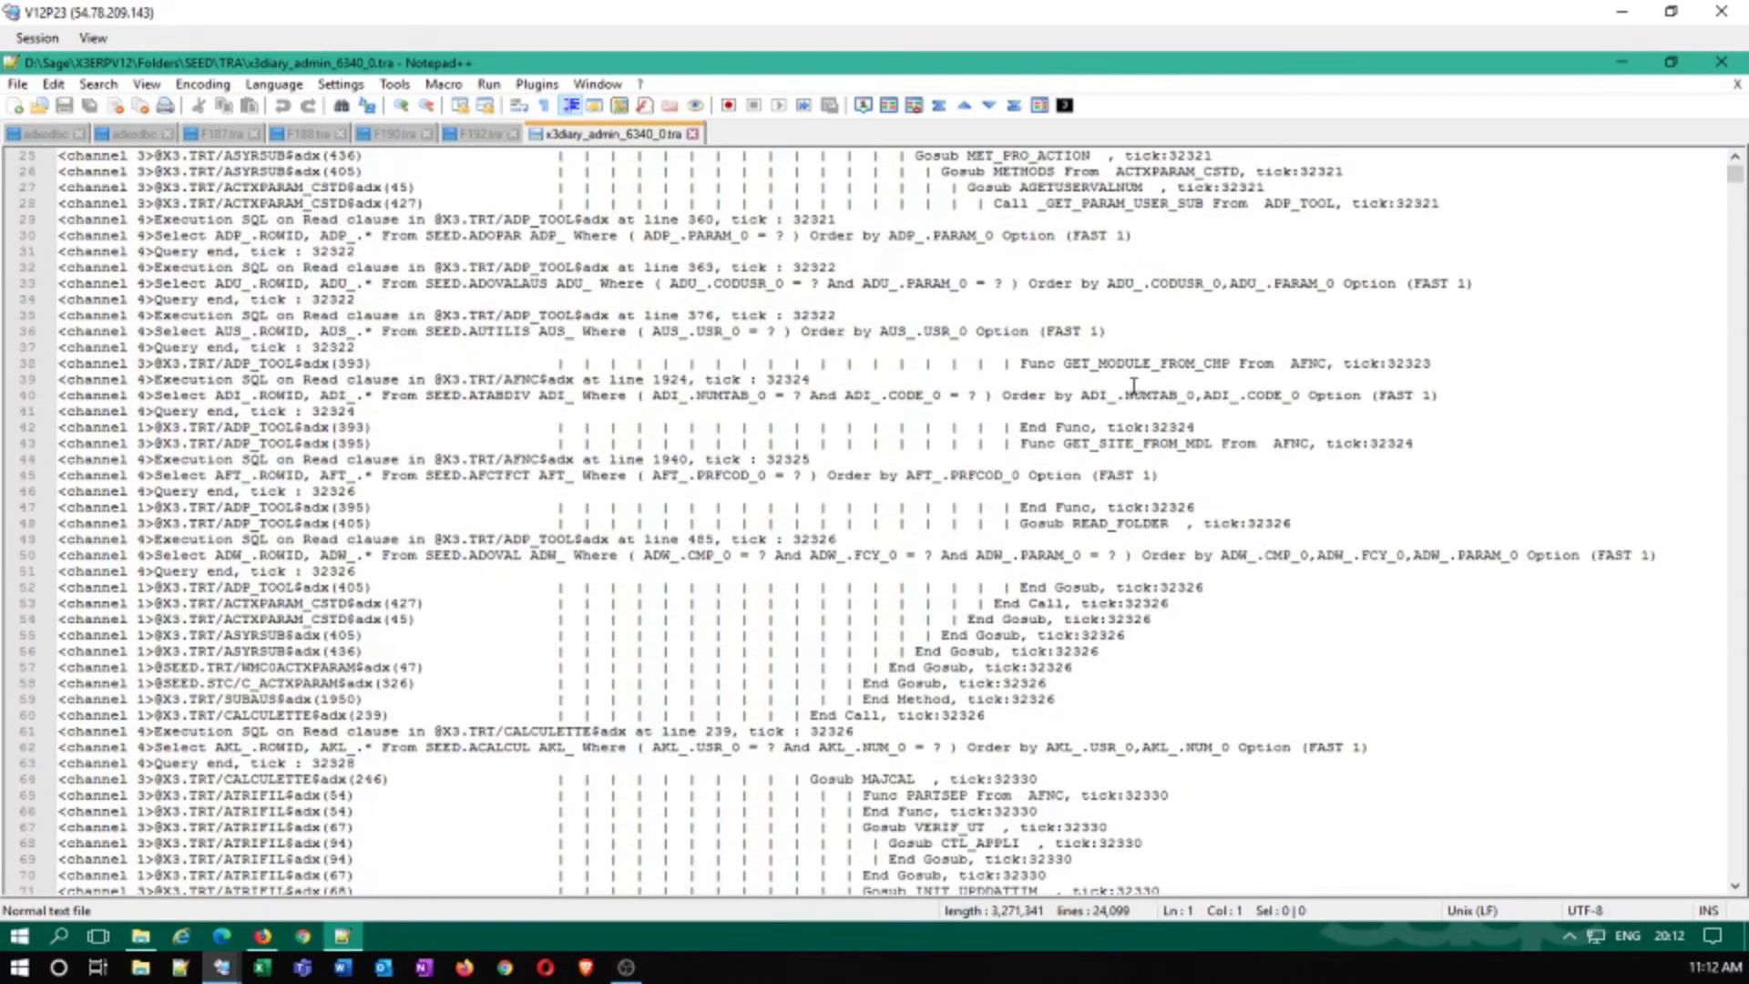
scroll(1133, 387, "down", 6)
scroll(1133, 386, "down", 9)
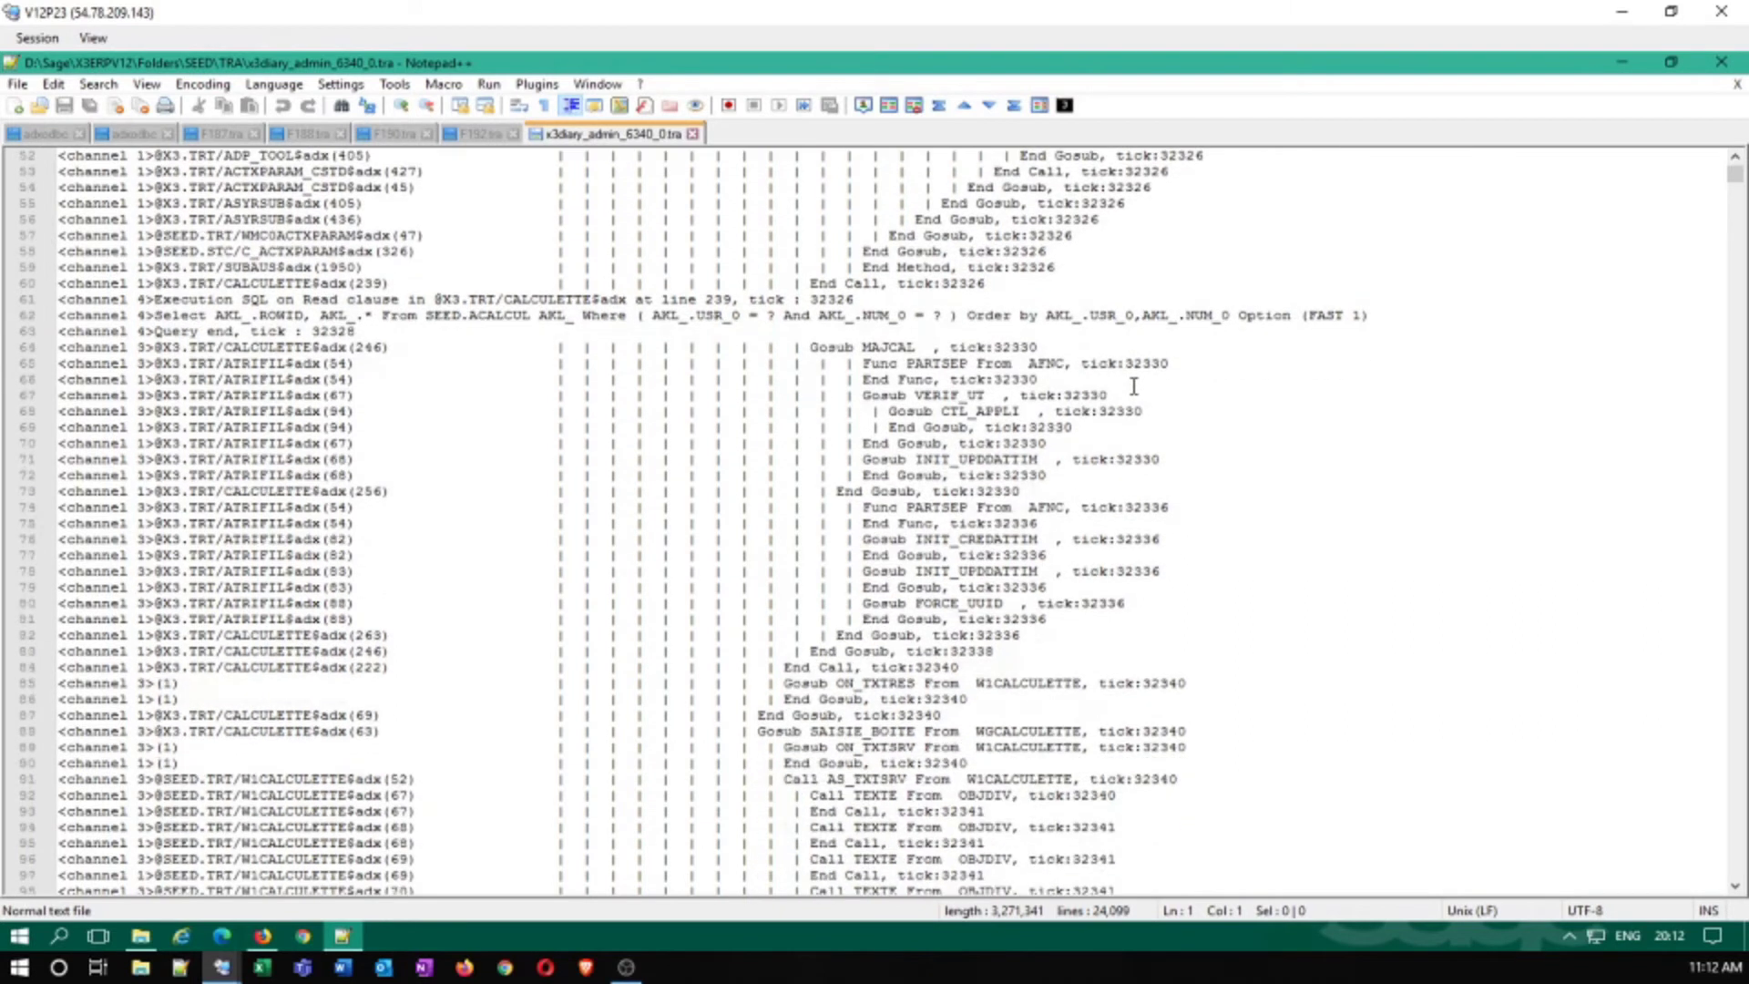
scroll(1134, 386, "down", 5)
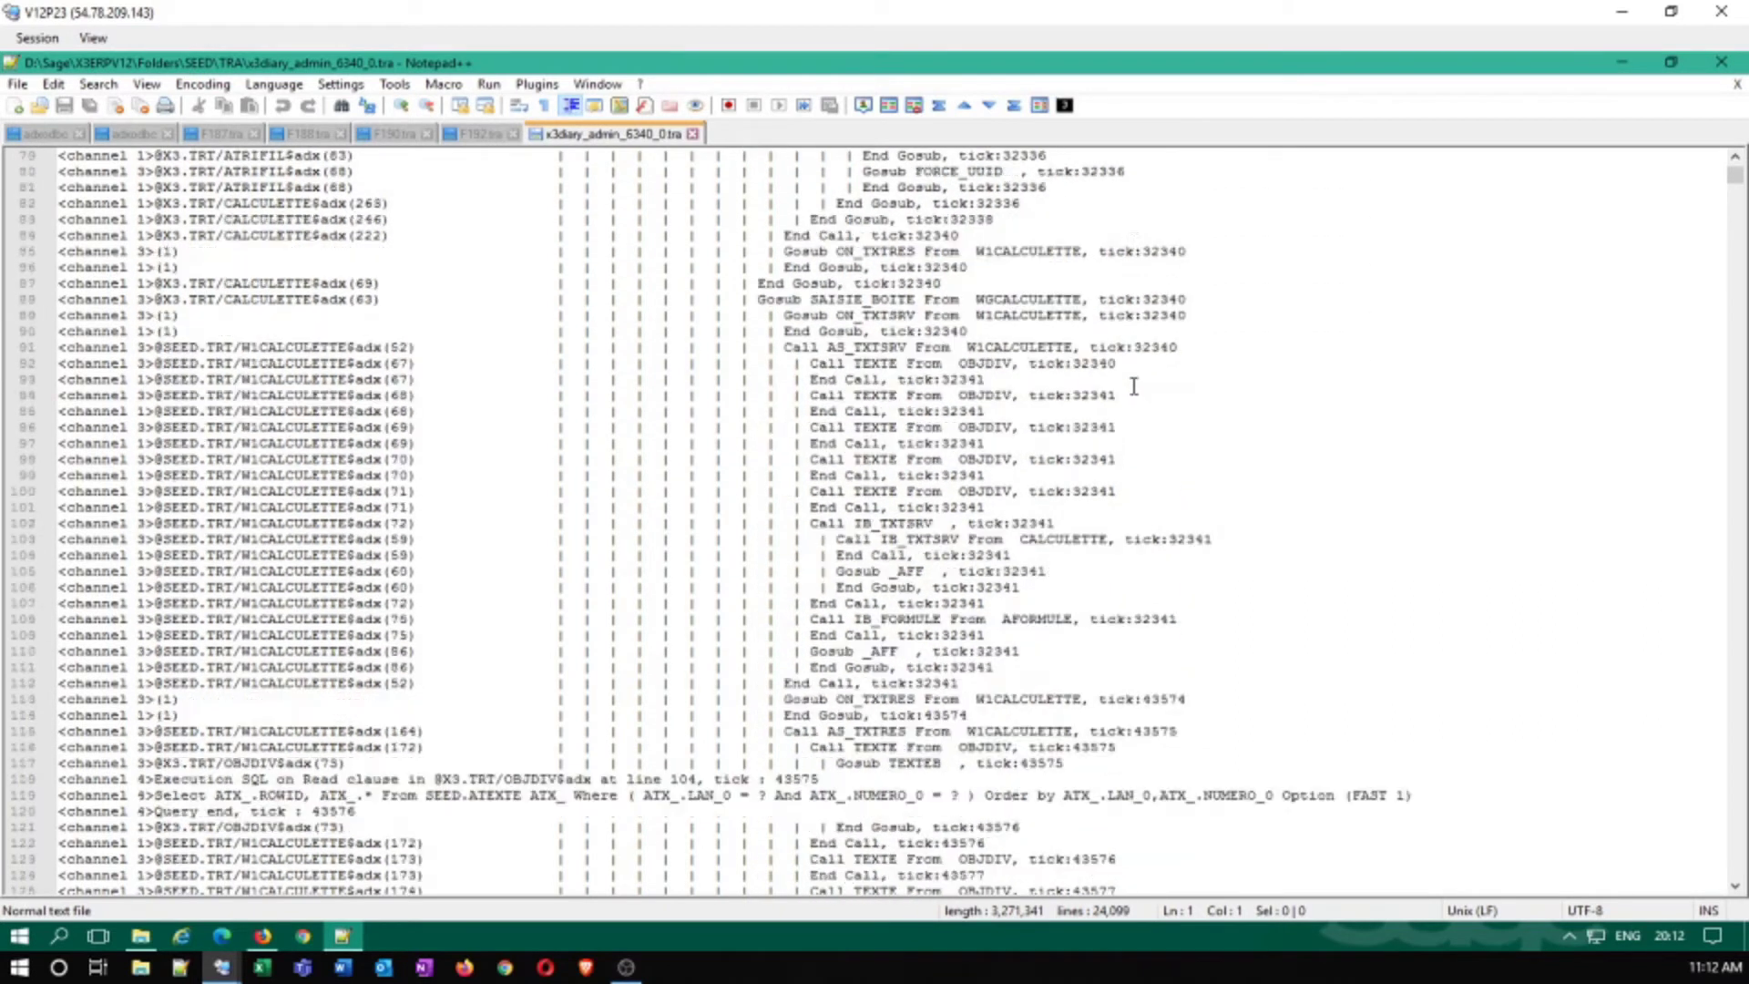
left_click_drag(1738, 176, 1740, 896)
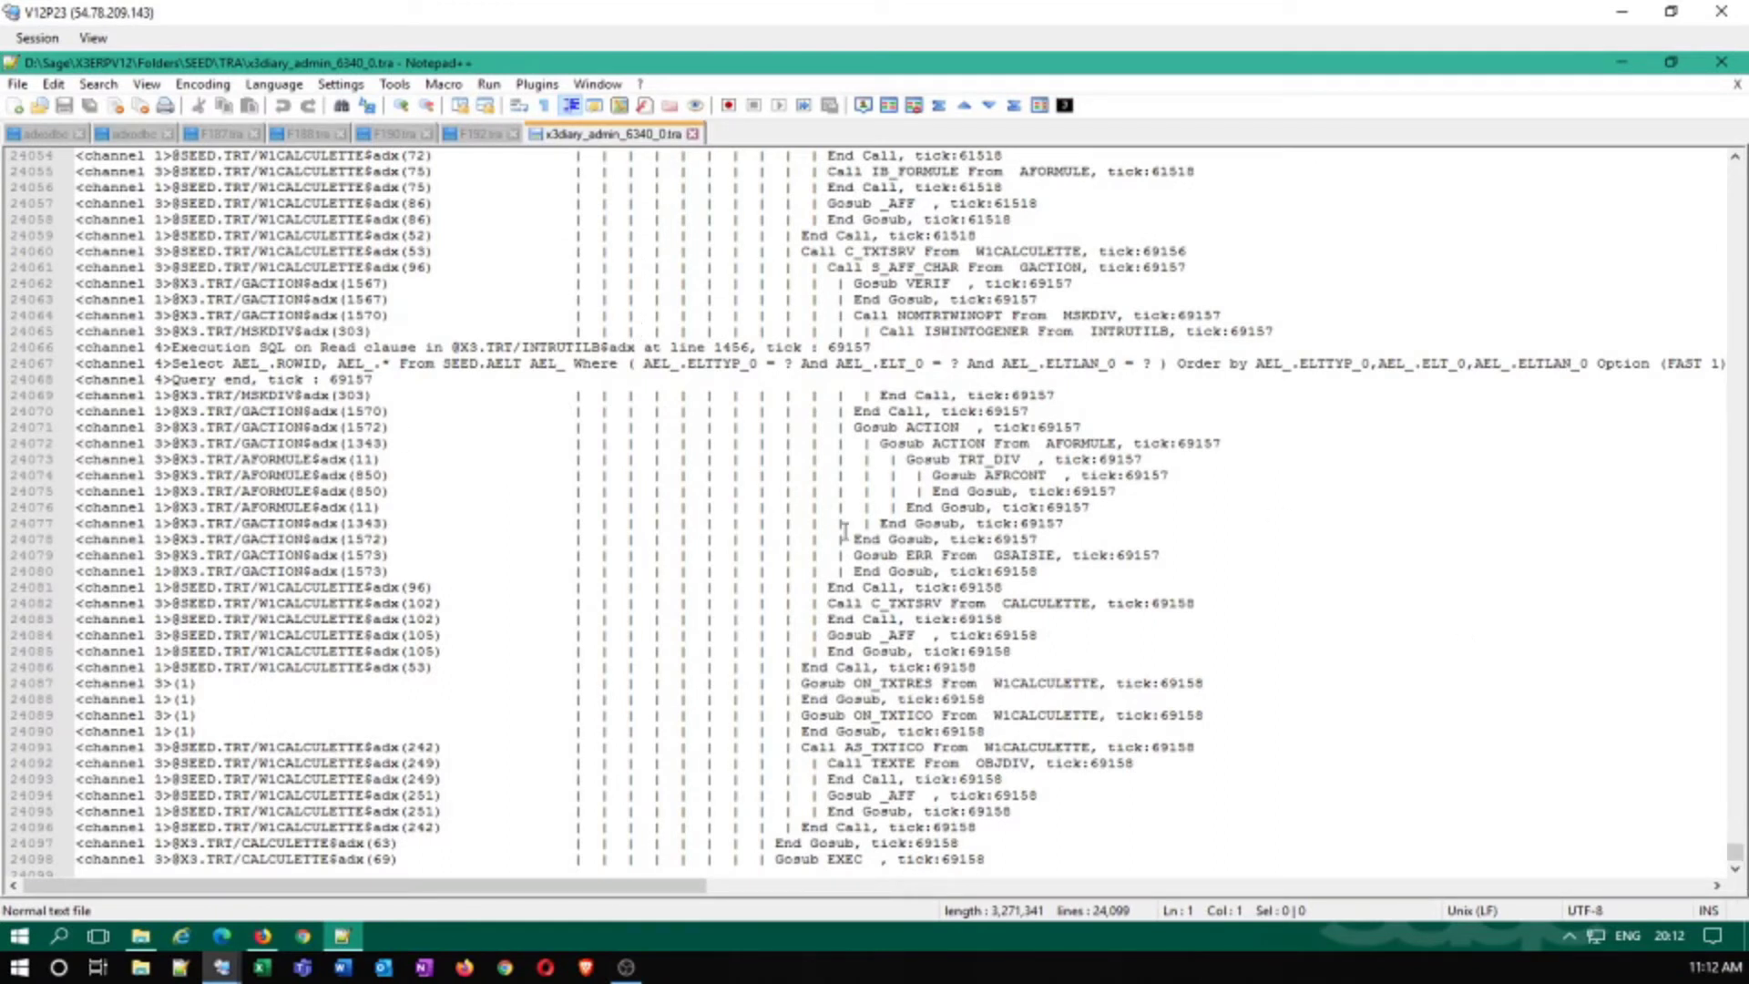
left_click_drag(1739, 872, 1738, 809)
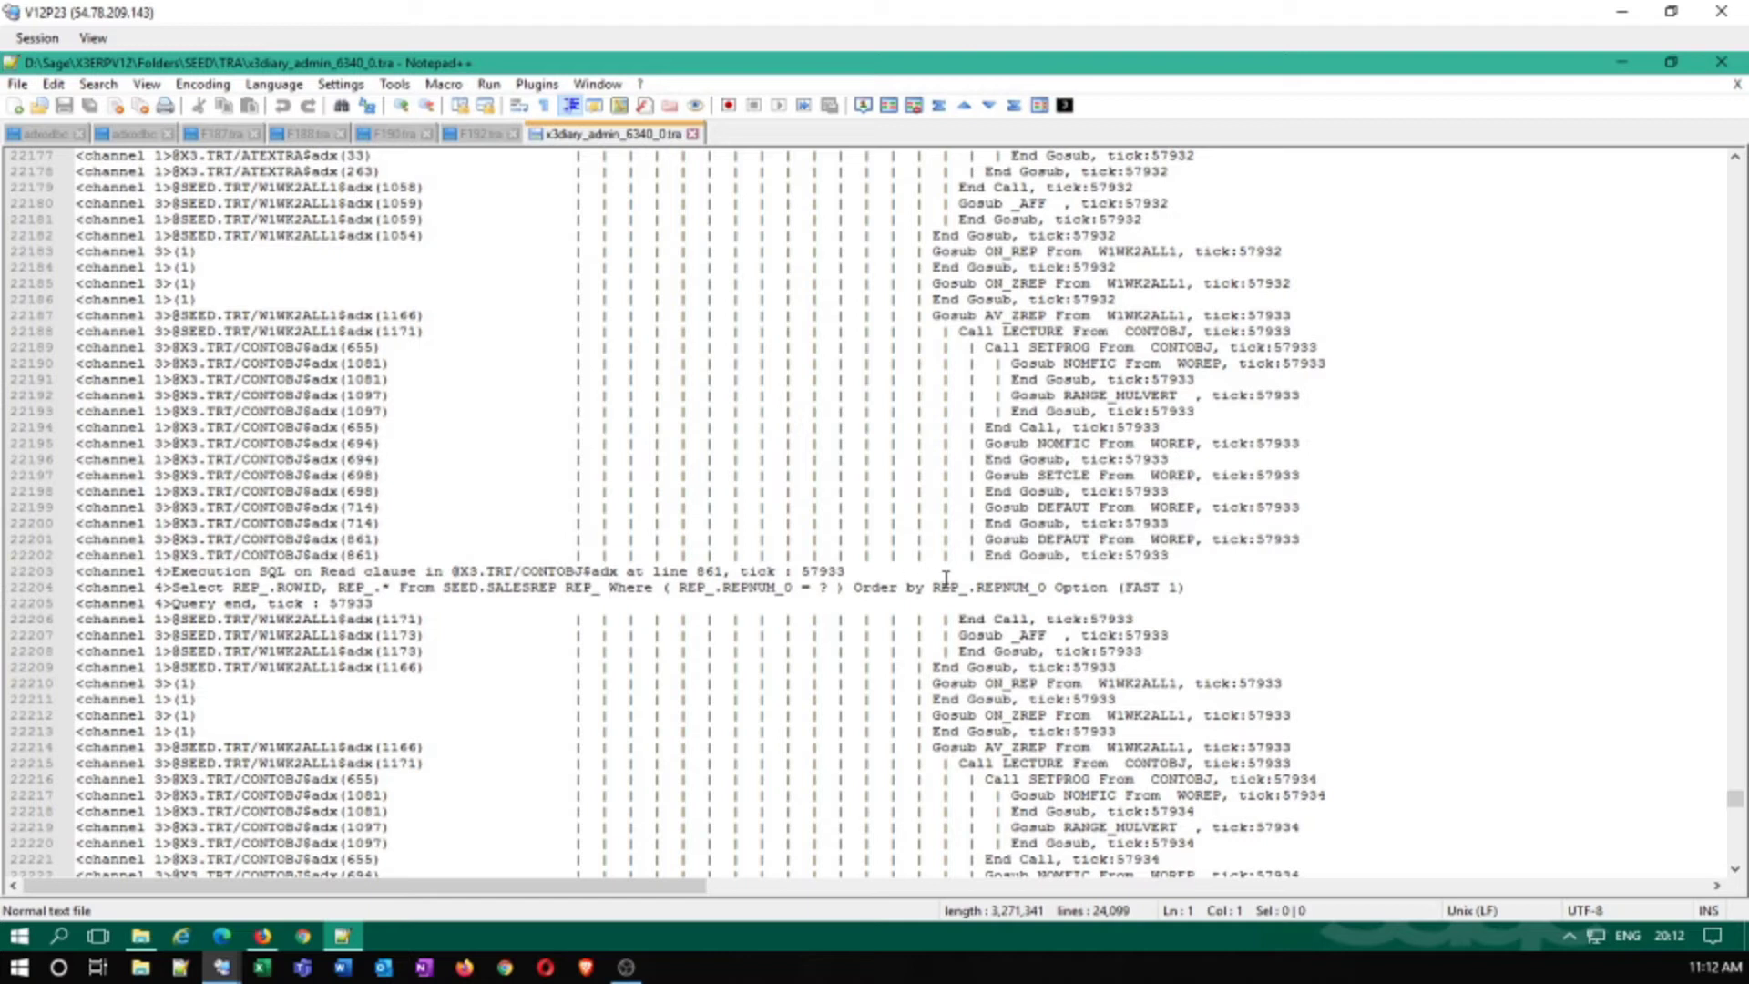
double_click(533, 587)
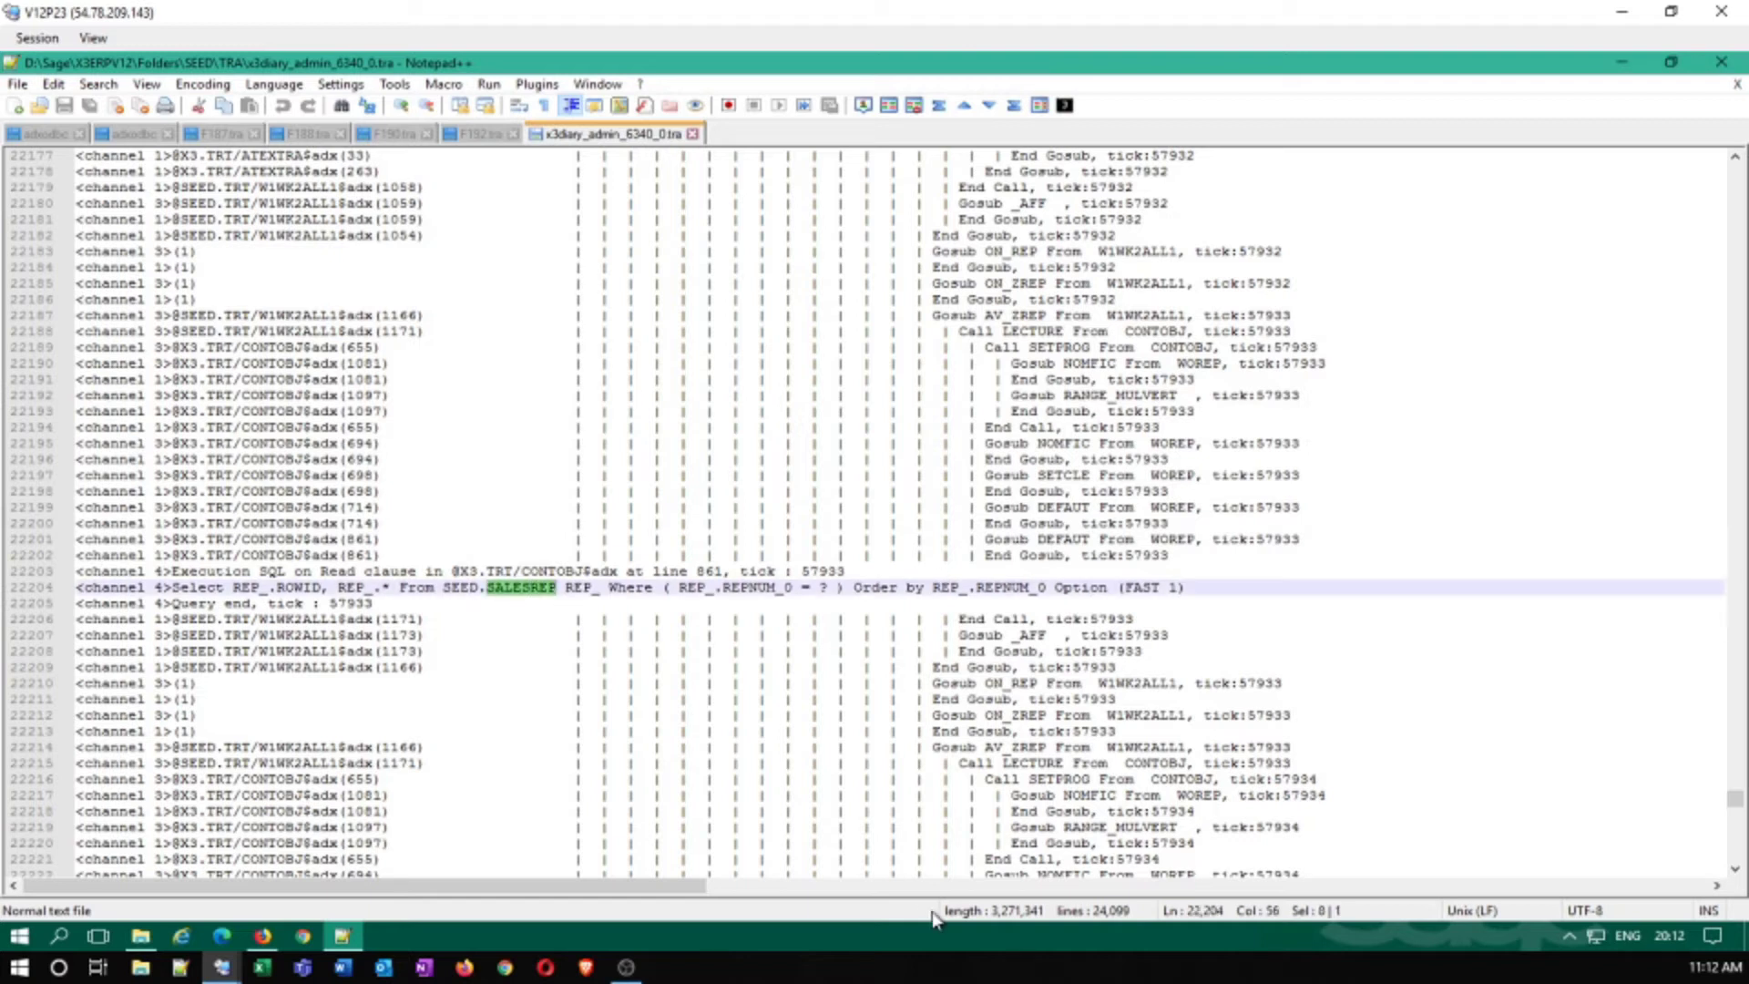
left_click(1088, 588)
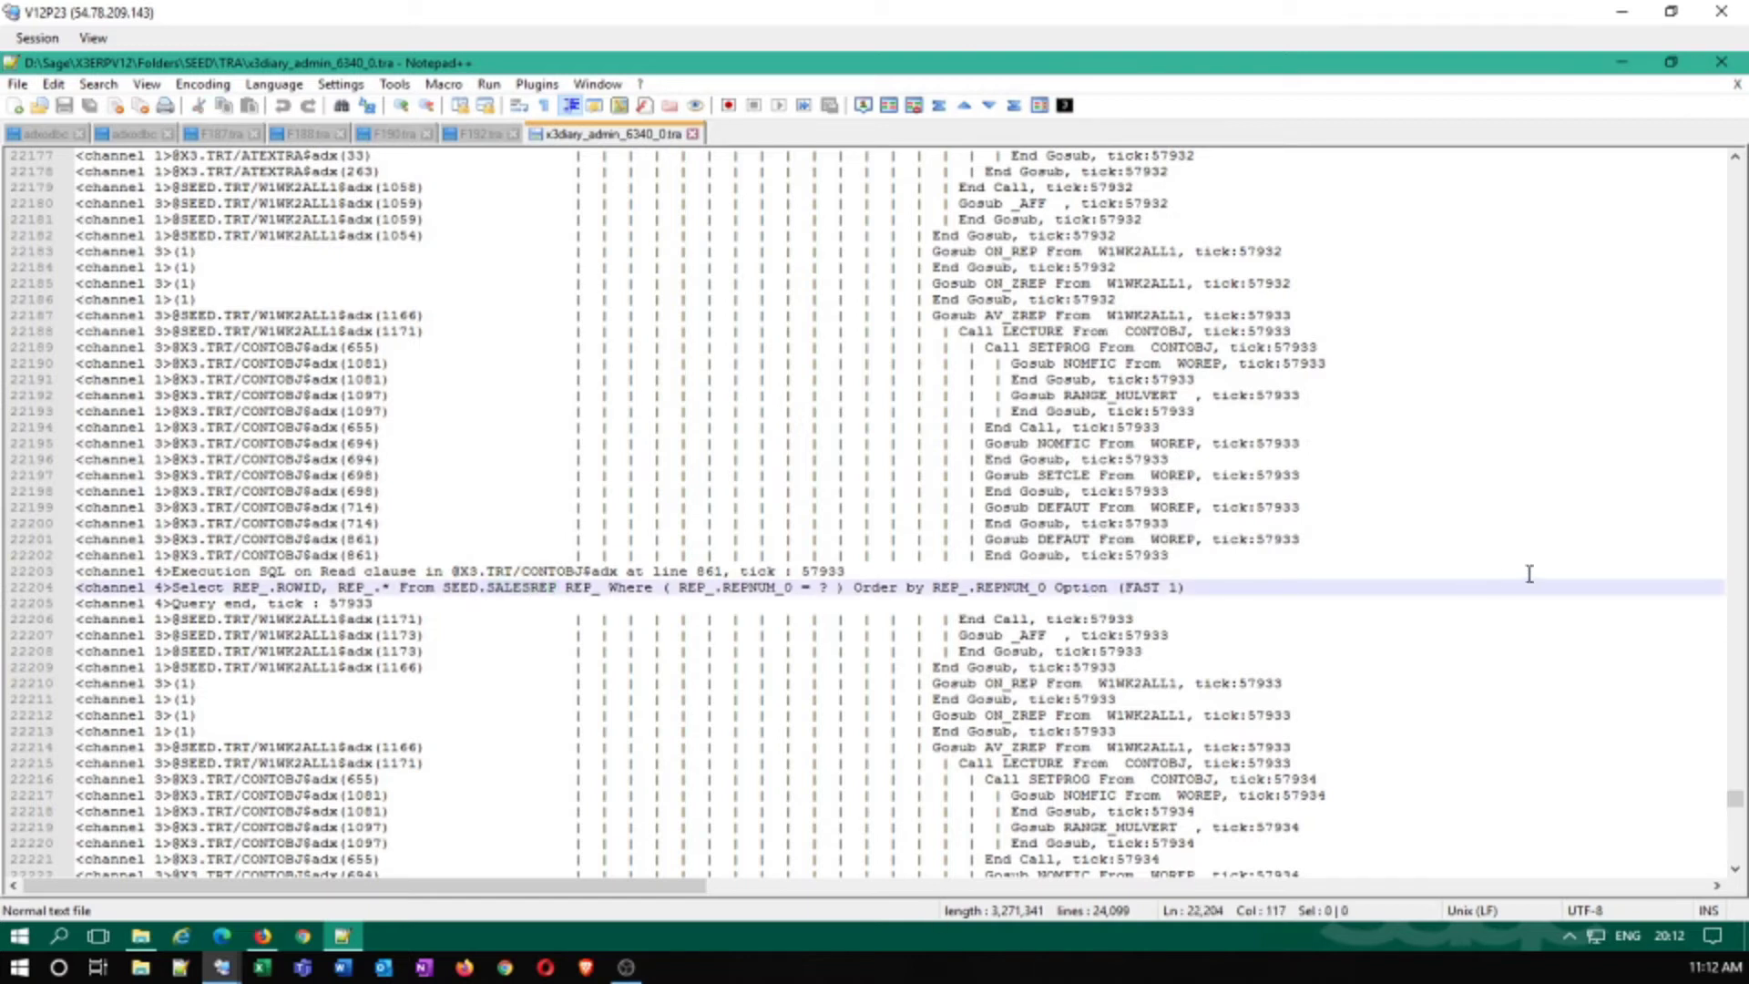
scroll(1534, 574, "up", 5)
scroll(1534, 573, "up", 4)
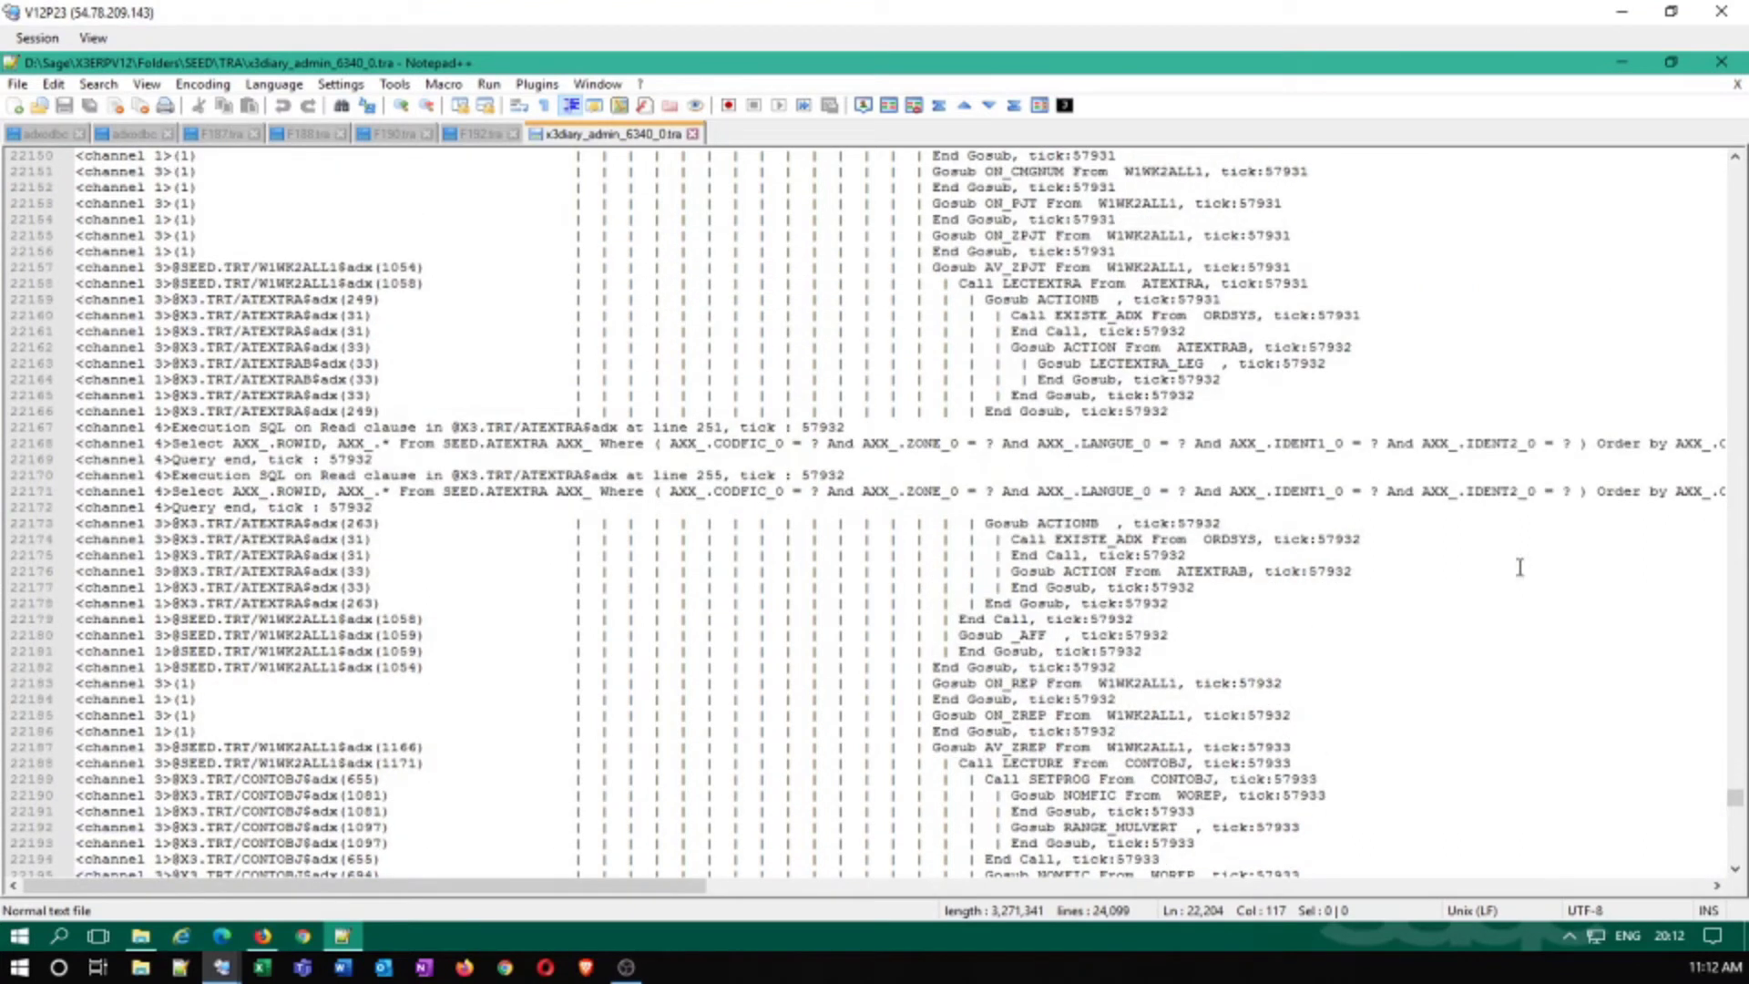
scroll(1299, 478, "up", 17)
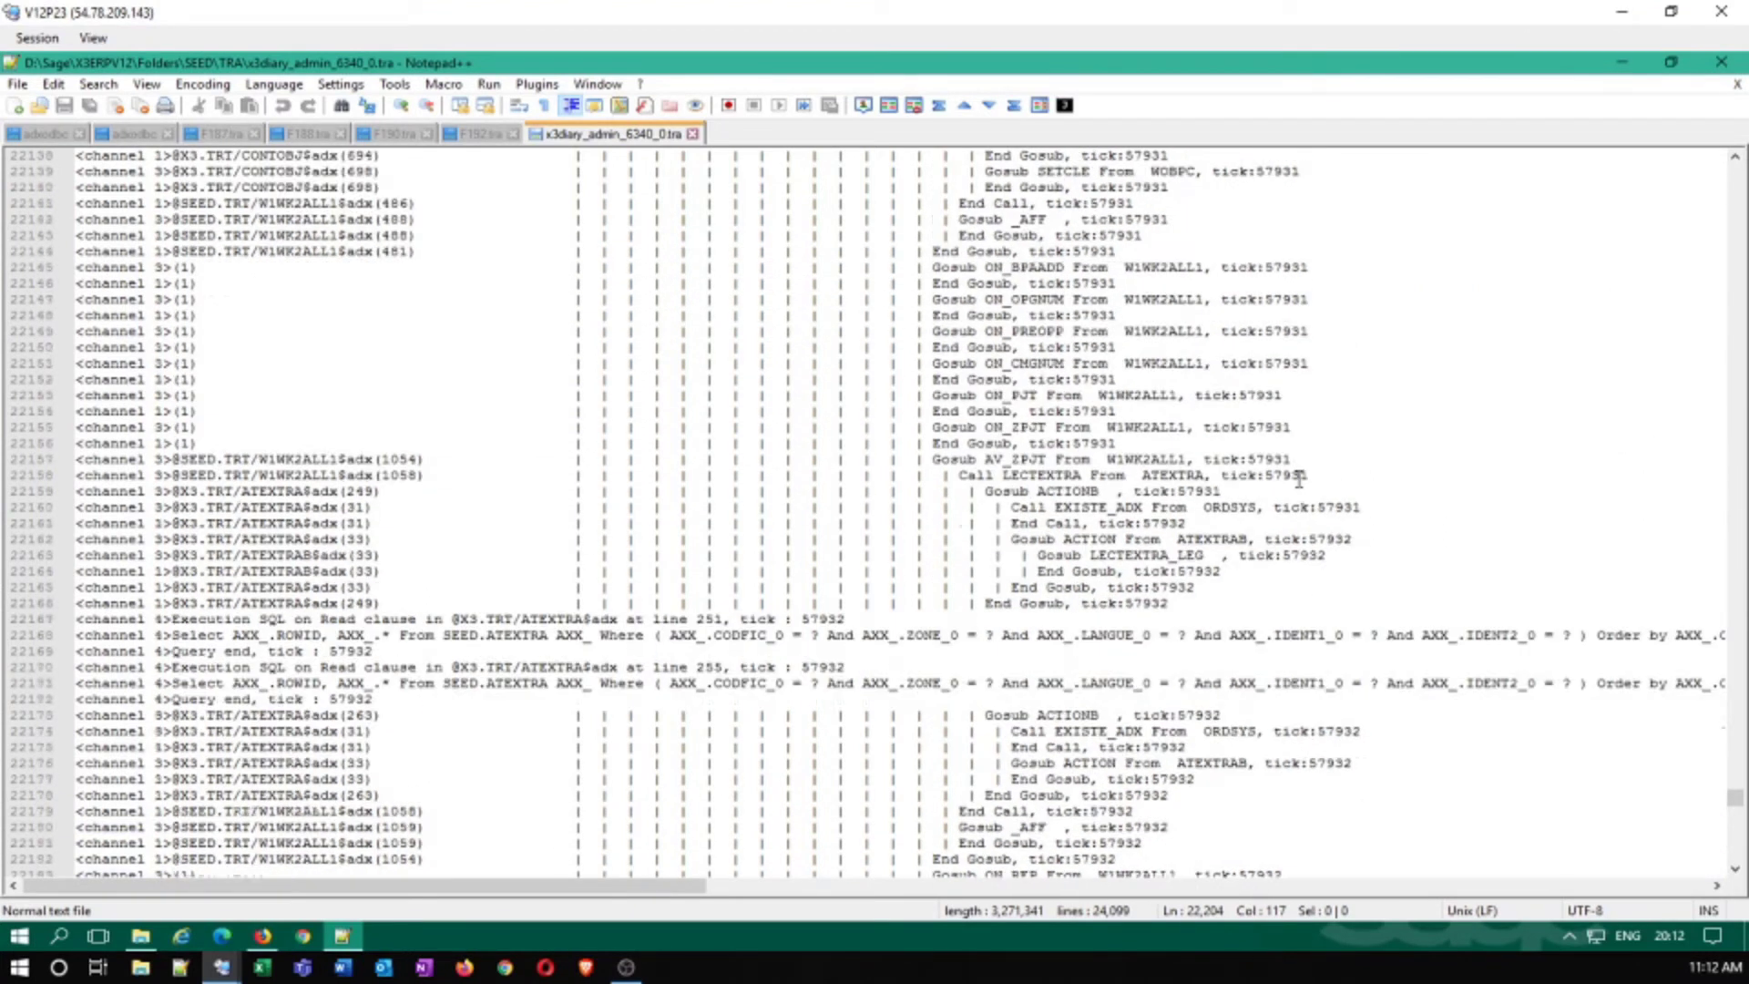
Search the trace for SORDER to view the SQL query on that table, and close Notepad++
key("ctrl+f")
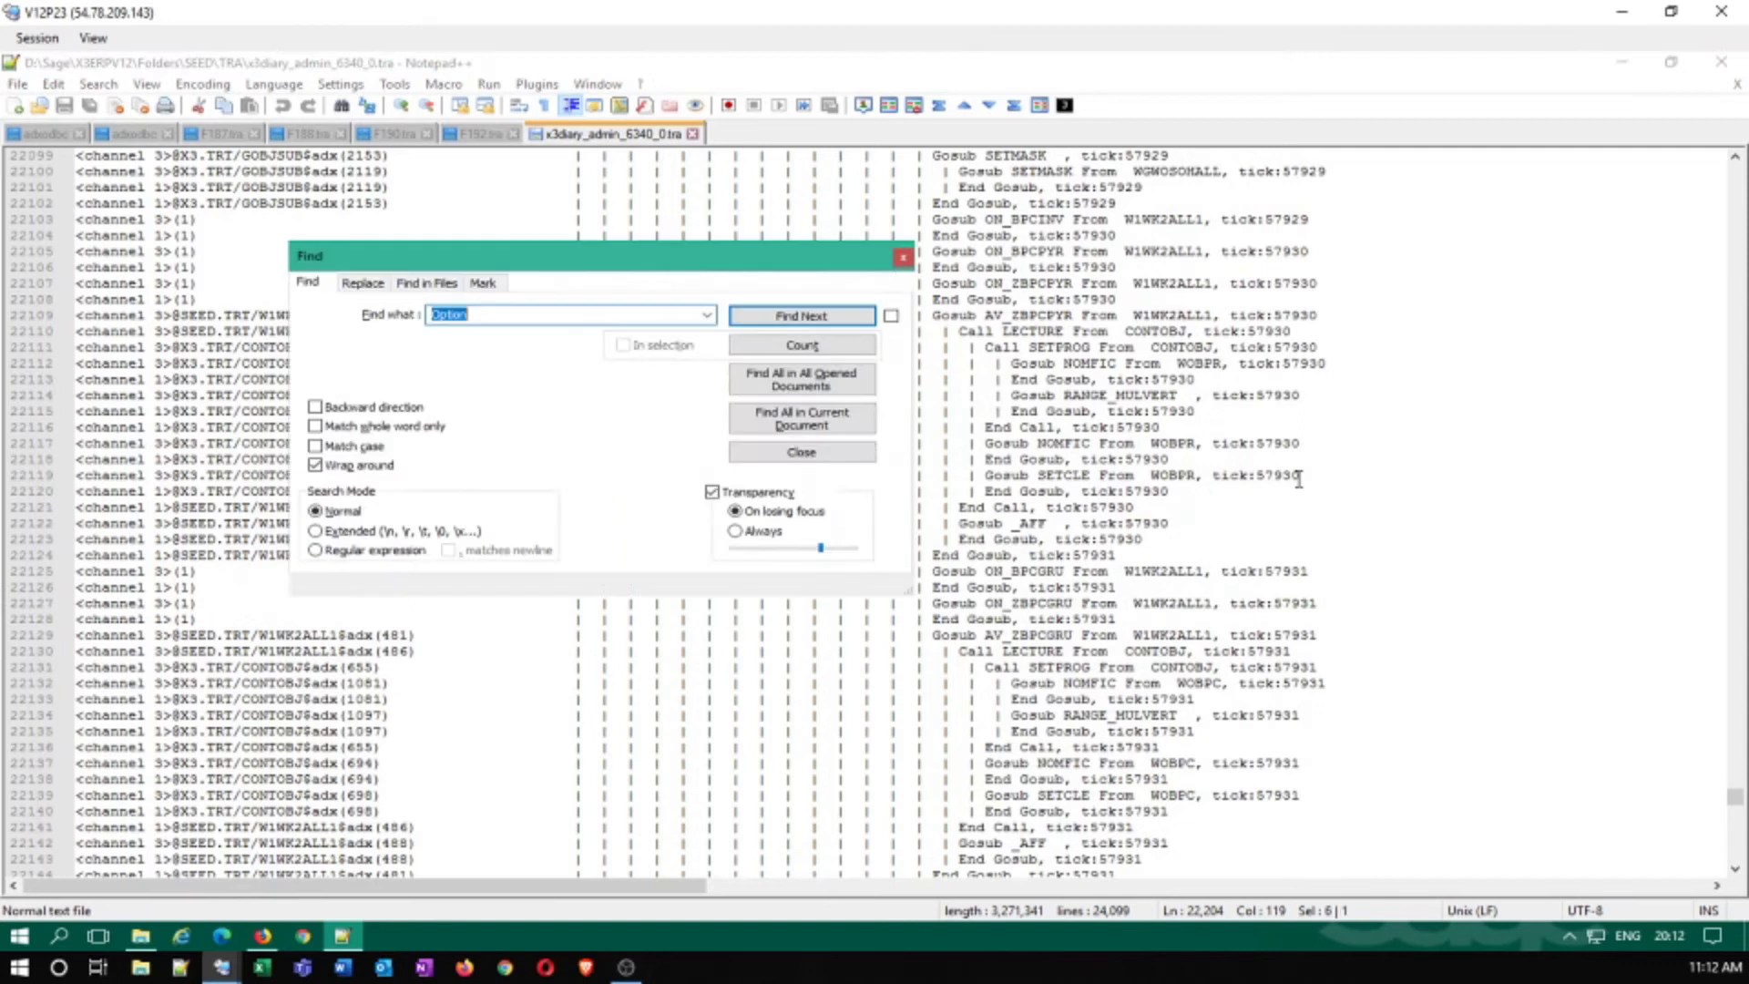
type("SORDER")
key("Return")
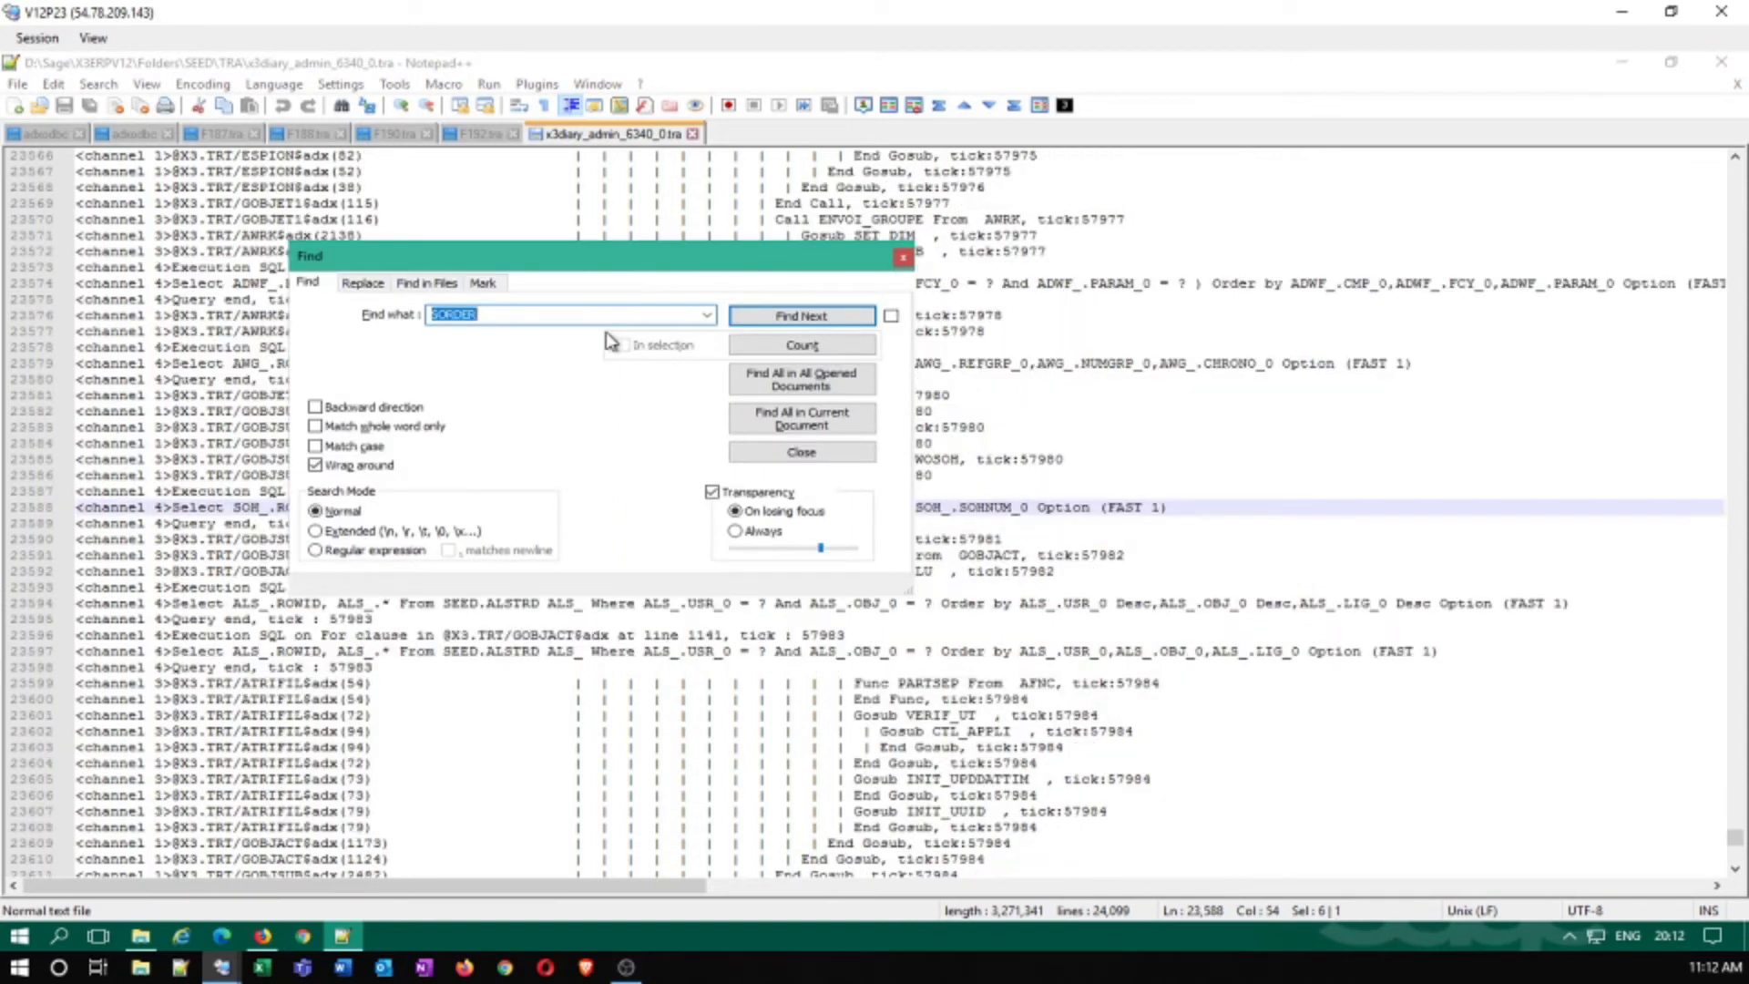
left_click_drag(608, 256, 1103, 235)
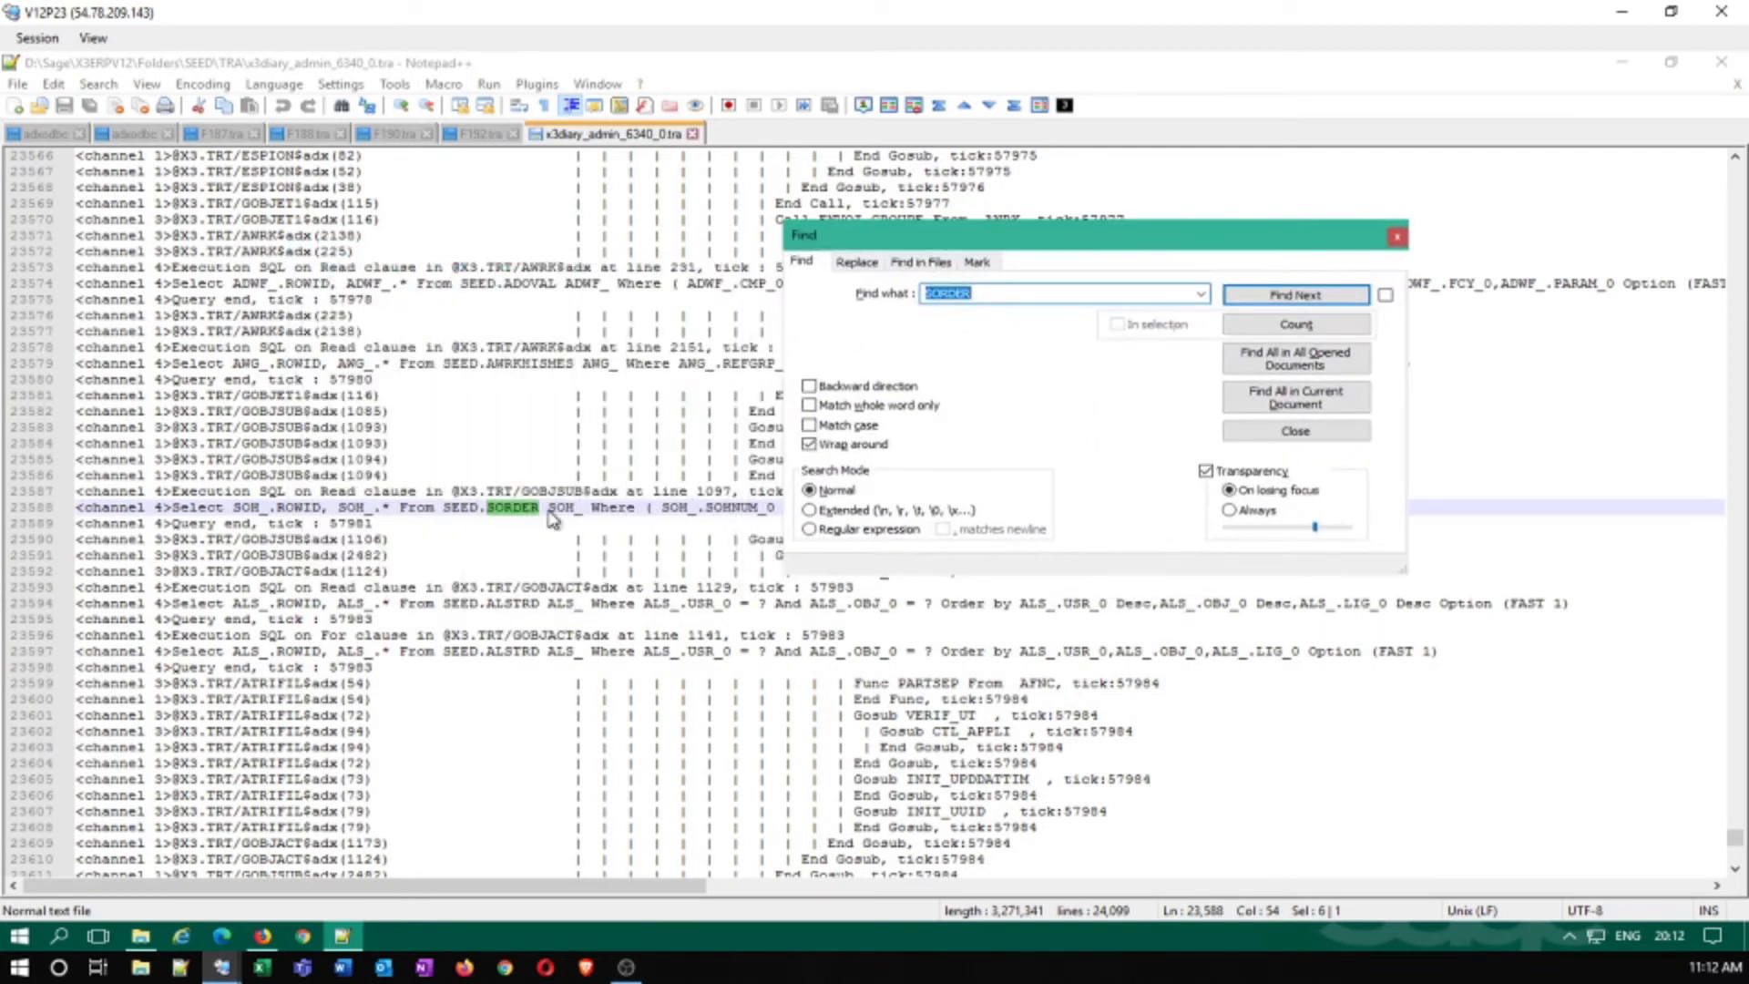
left_click(1262, 430)
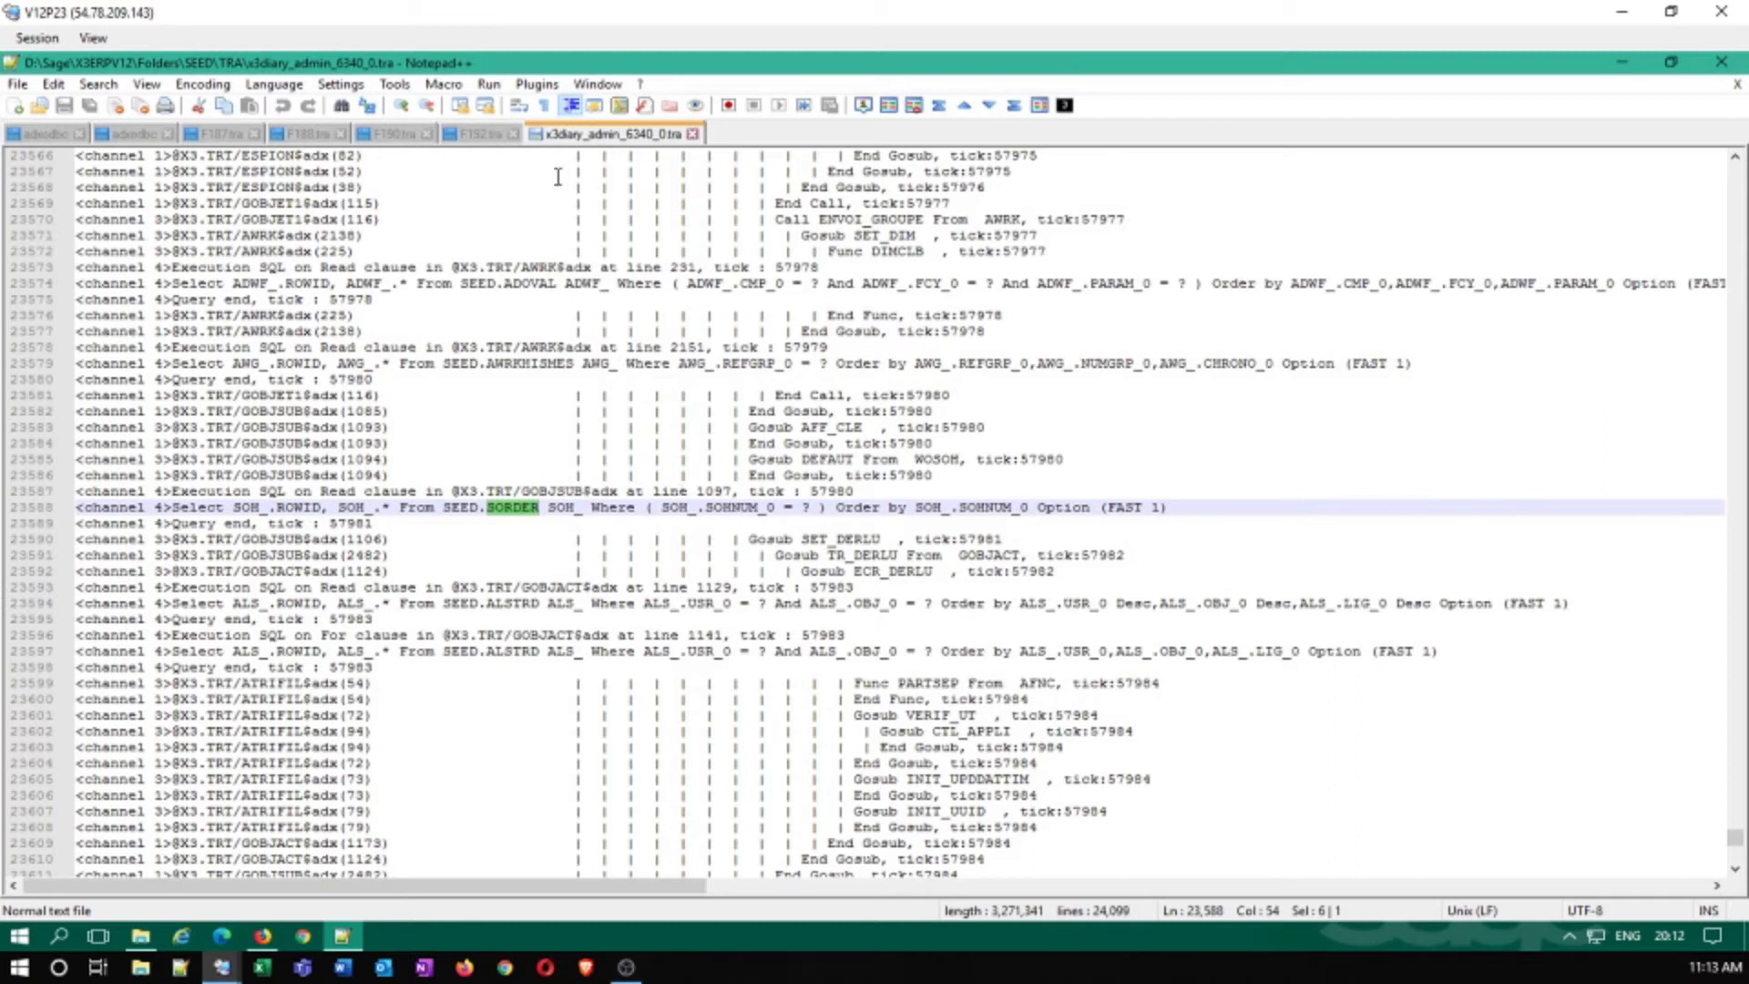
left_click(1721, 62)
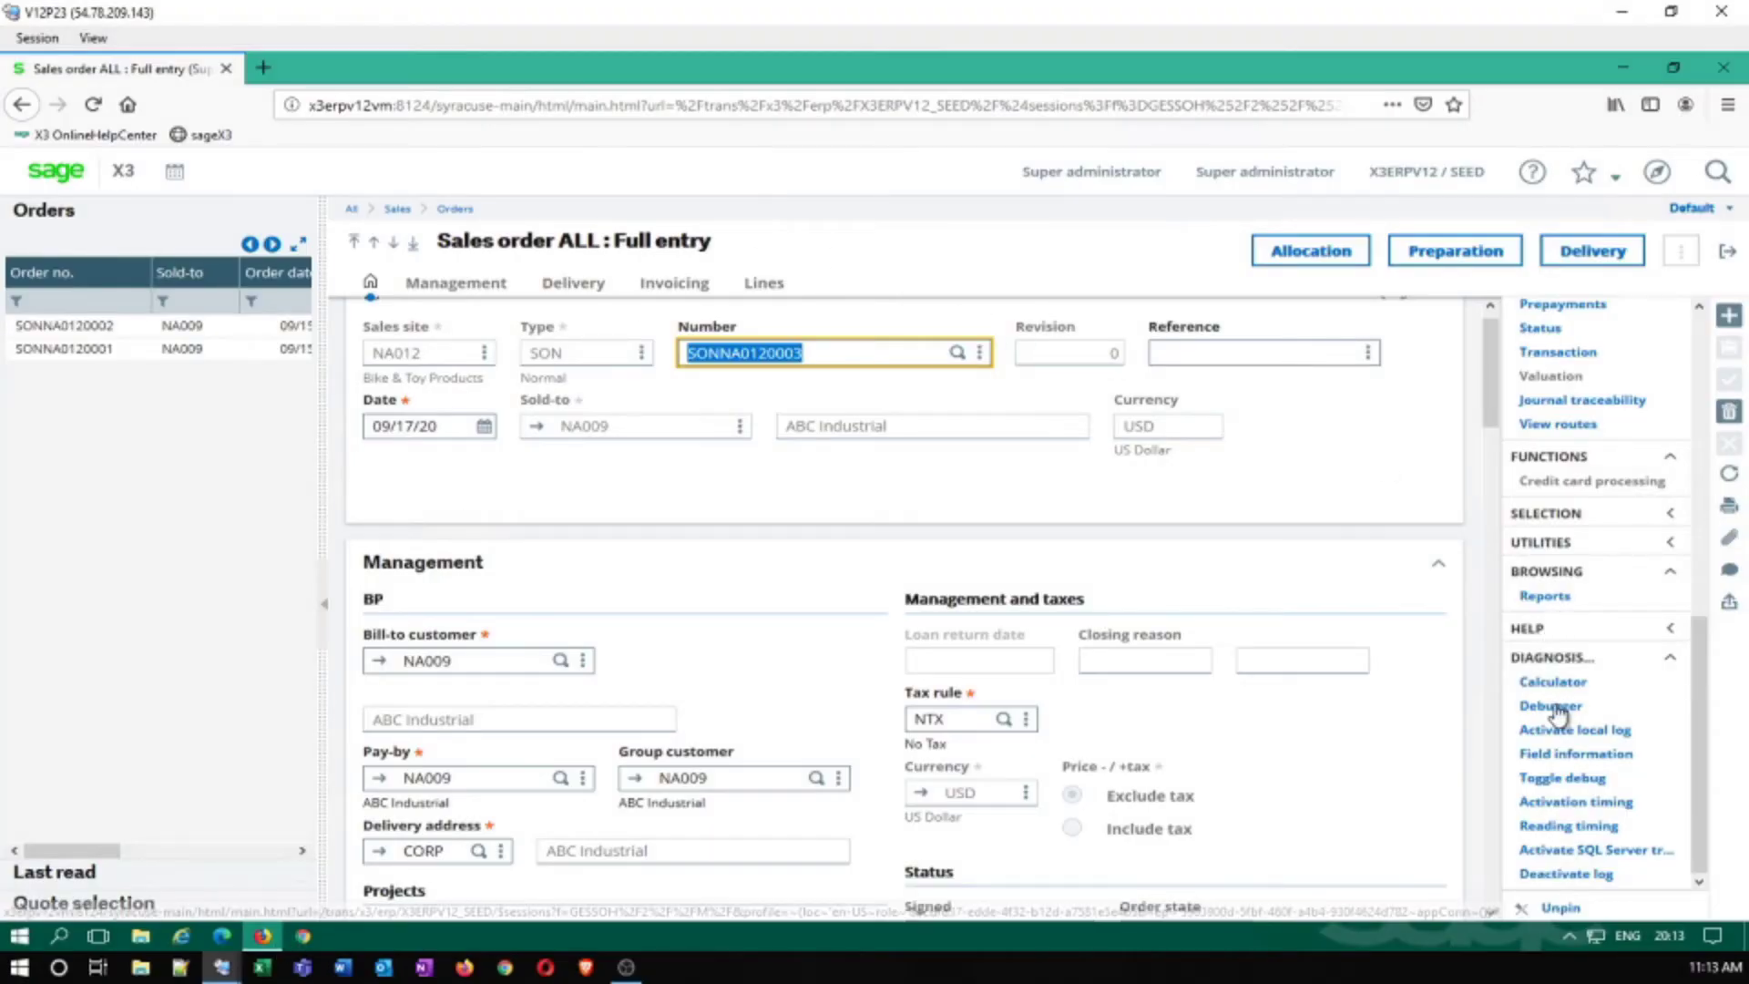
Activate timing with the log file D:\Sage\X3ERPV12\Runtime\tmp\ADMIN.tra, copying that path before confirming
left_click(1562, 805)
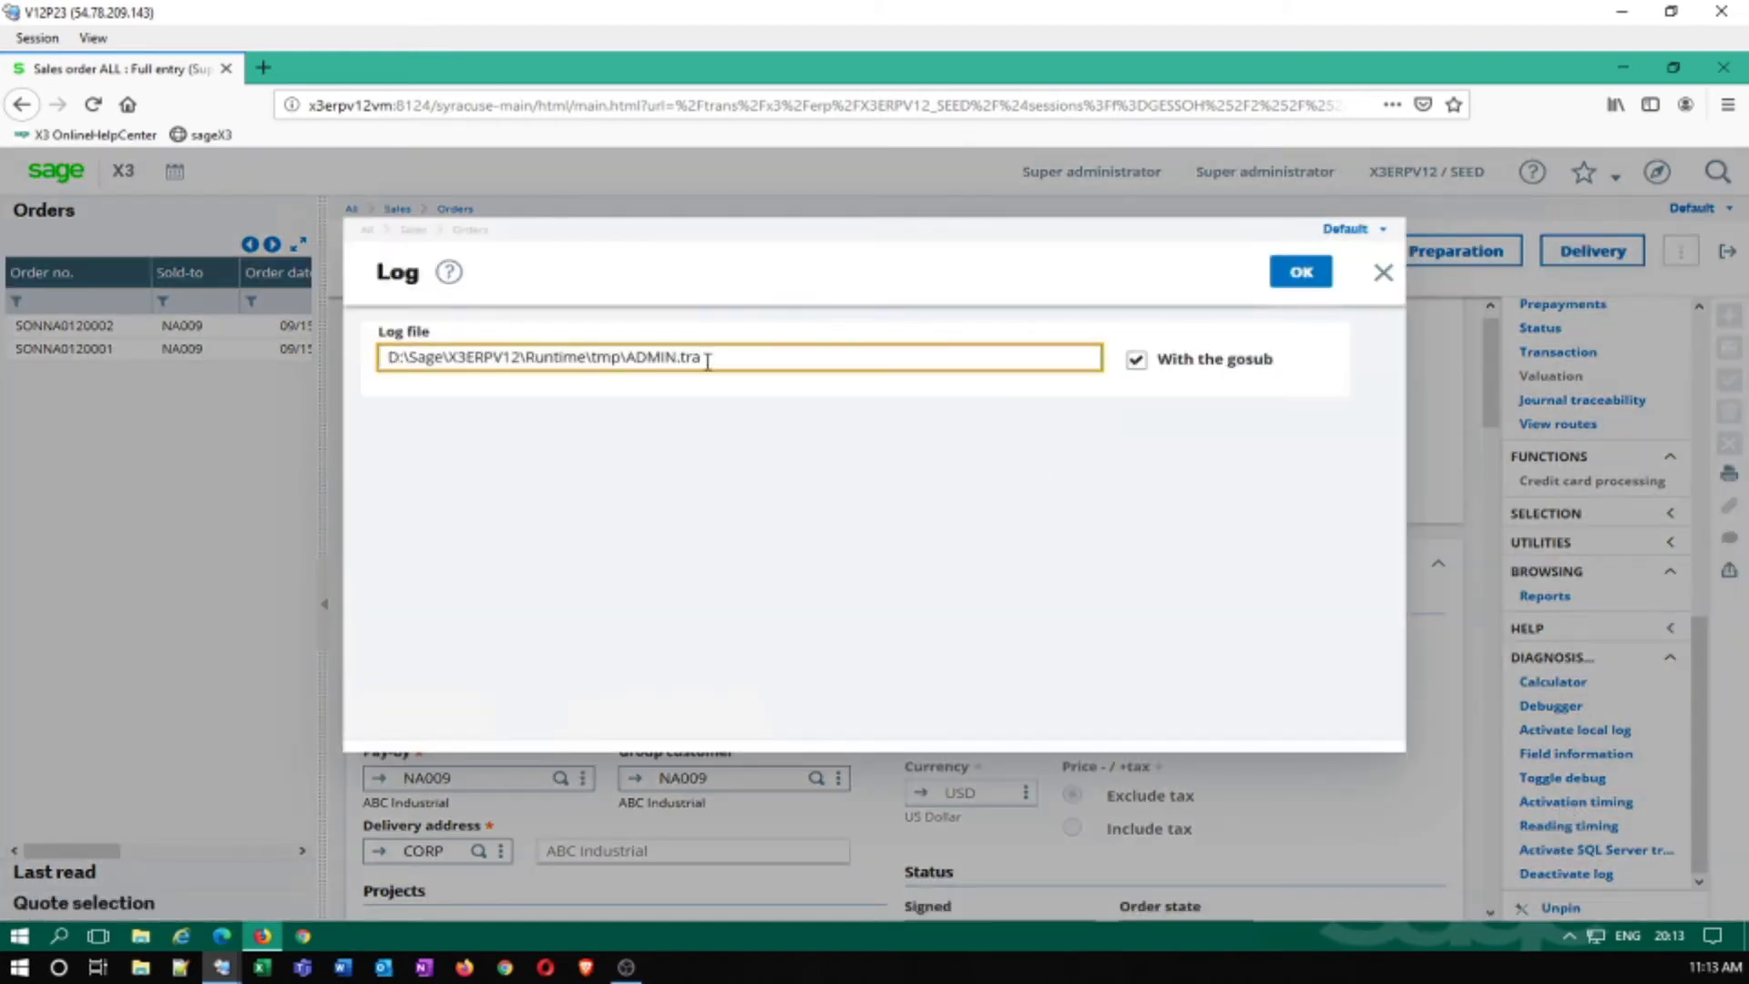
left_click_drag(742, 361, 306, 351)
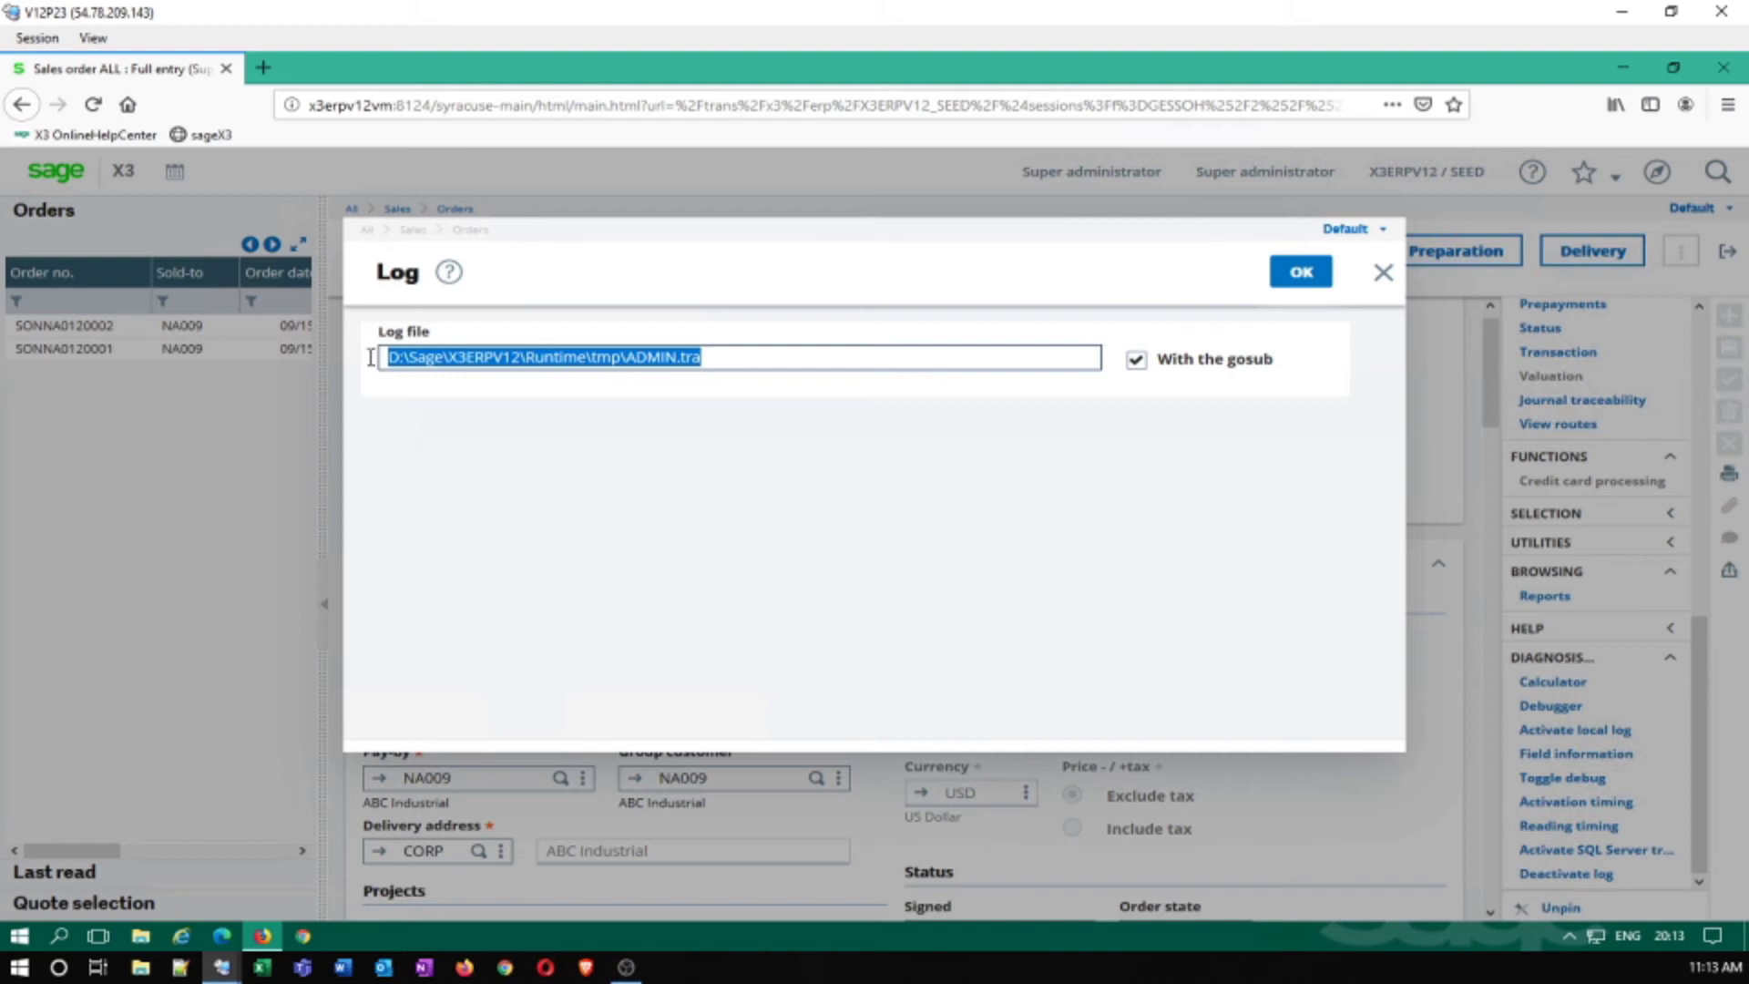
right_click(616, 357)
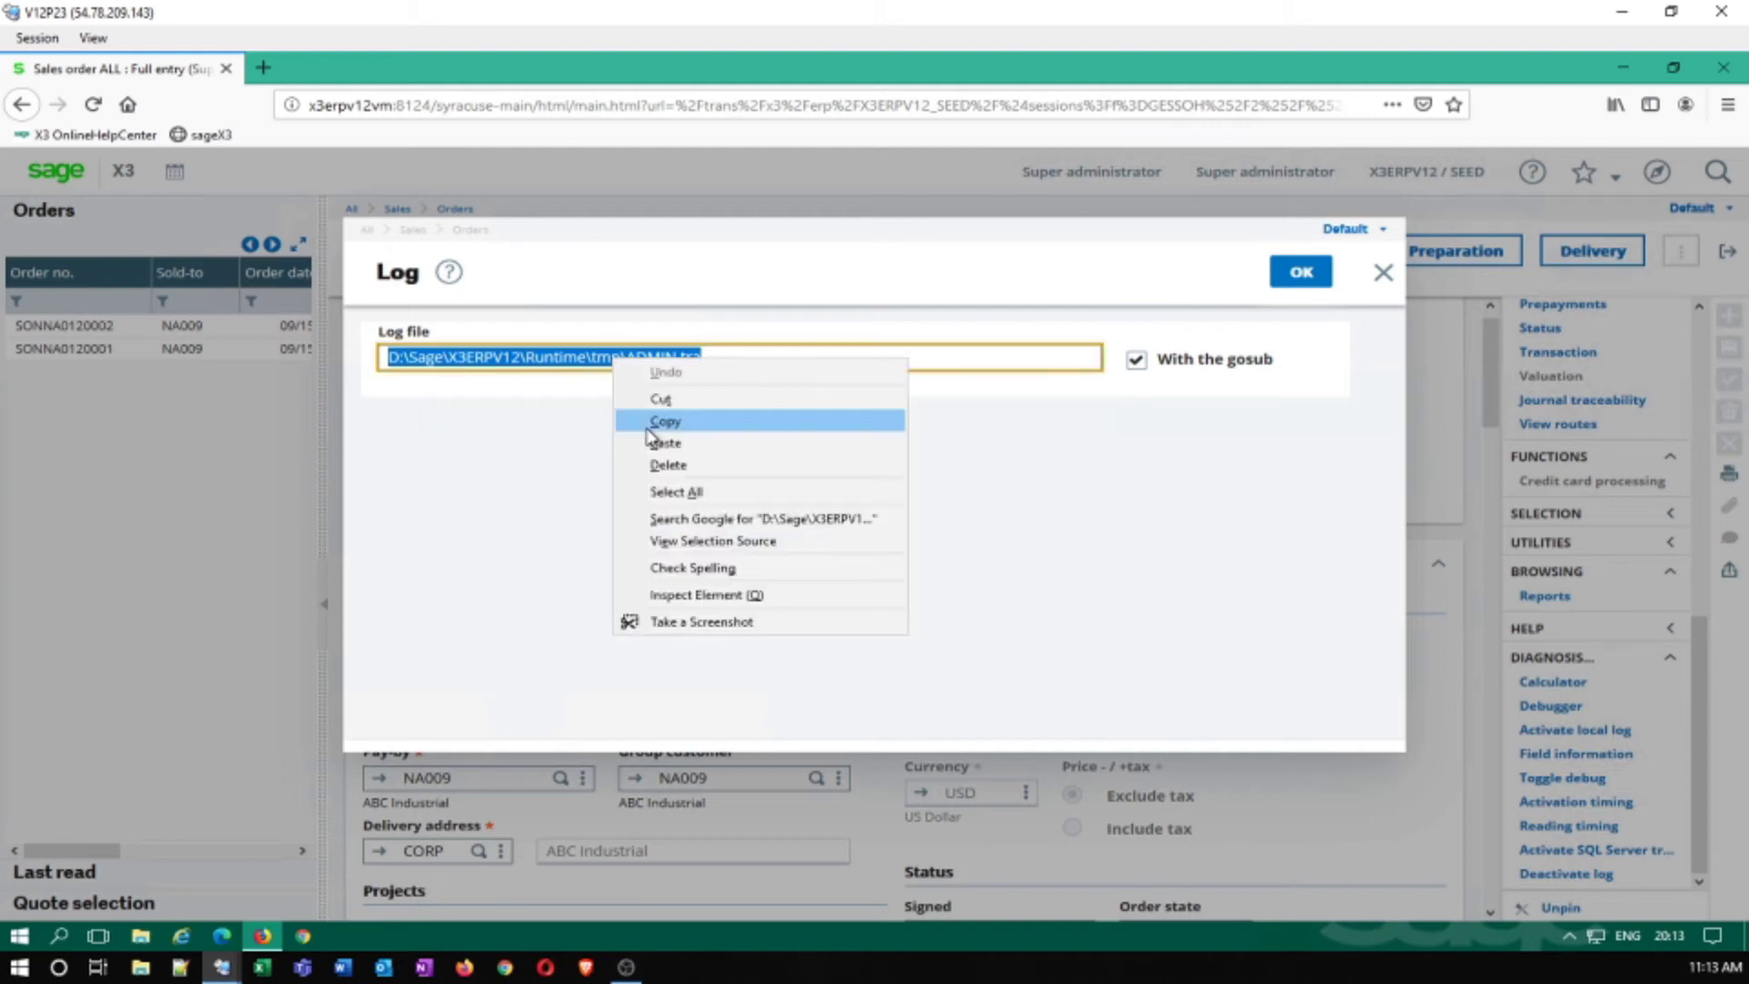
left_click(681, 424)
left_click(1300, 272)
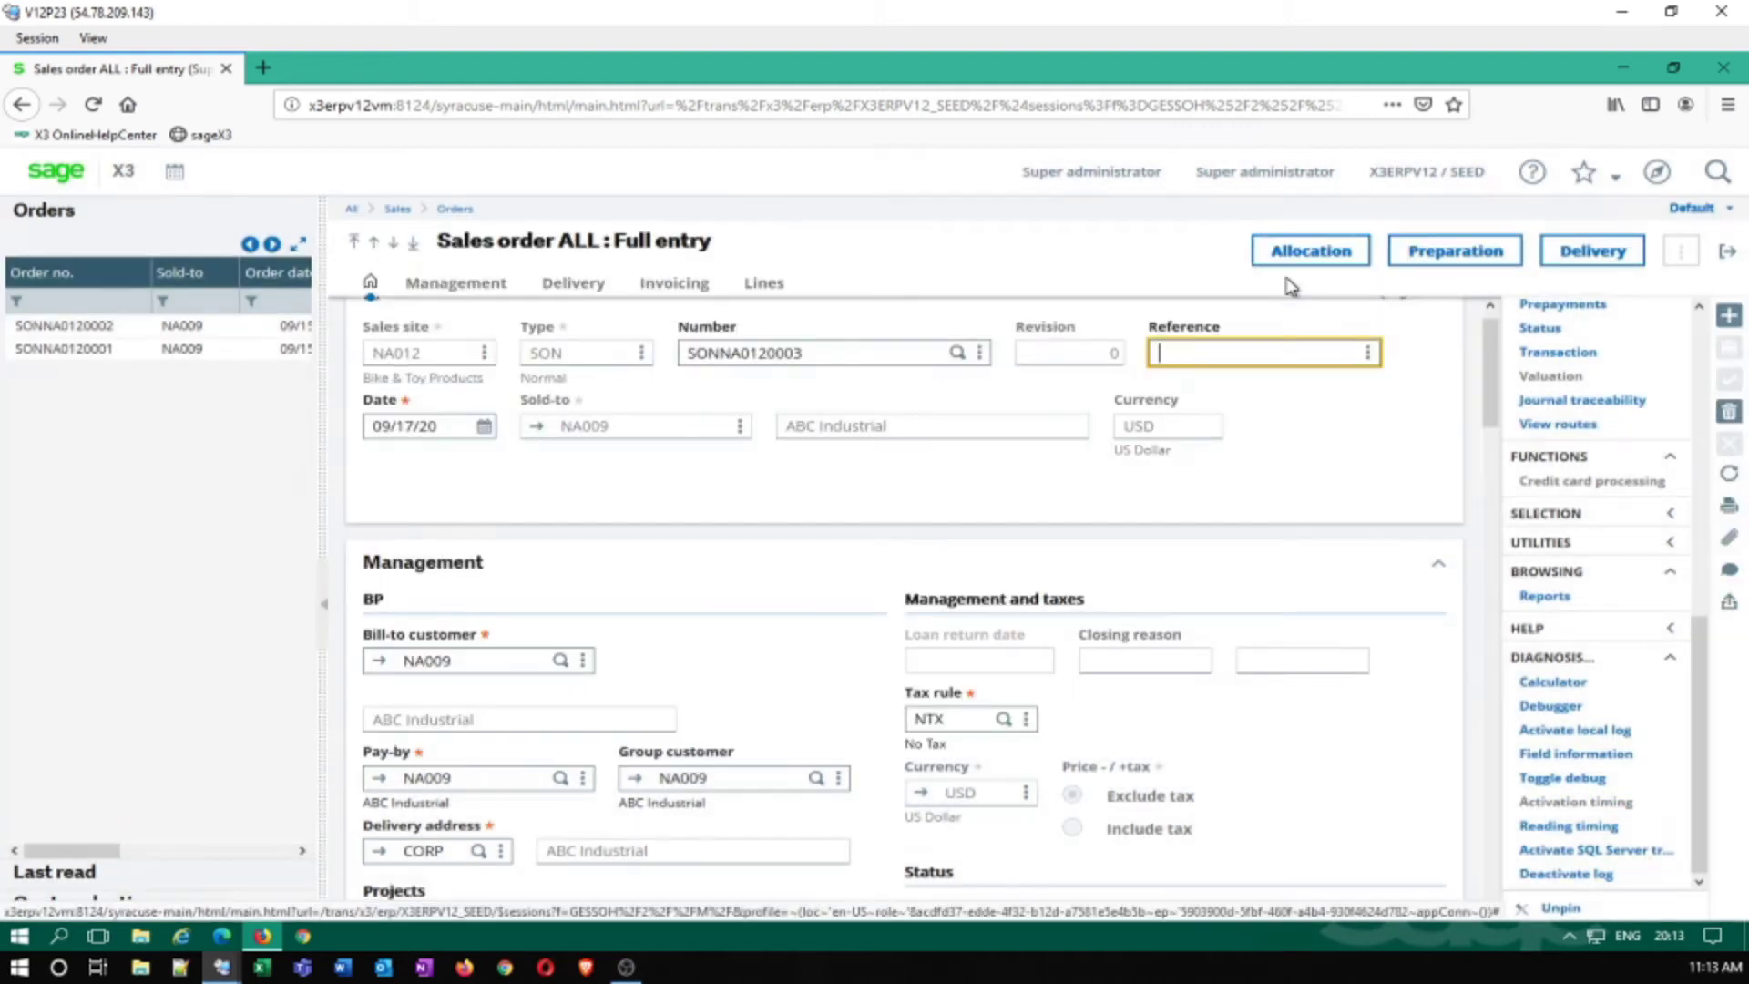
Duplicate the sales order by clearing its number and creating the record, accepting the recalculation of prices and discounts
double_click(892, 358)
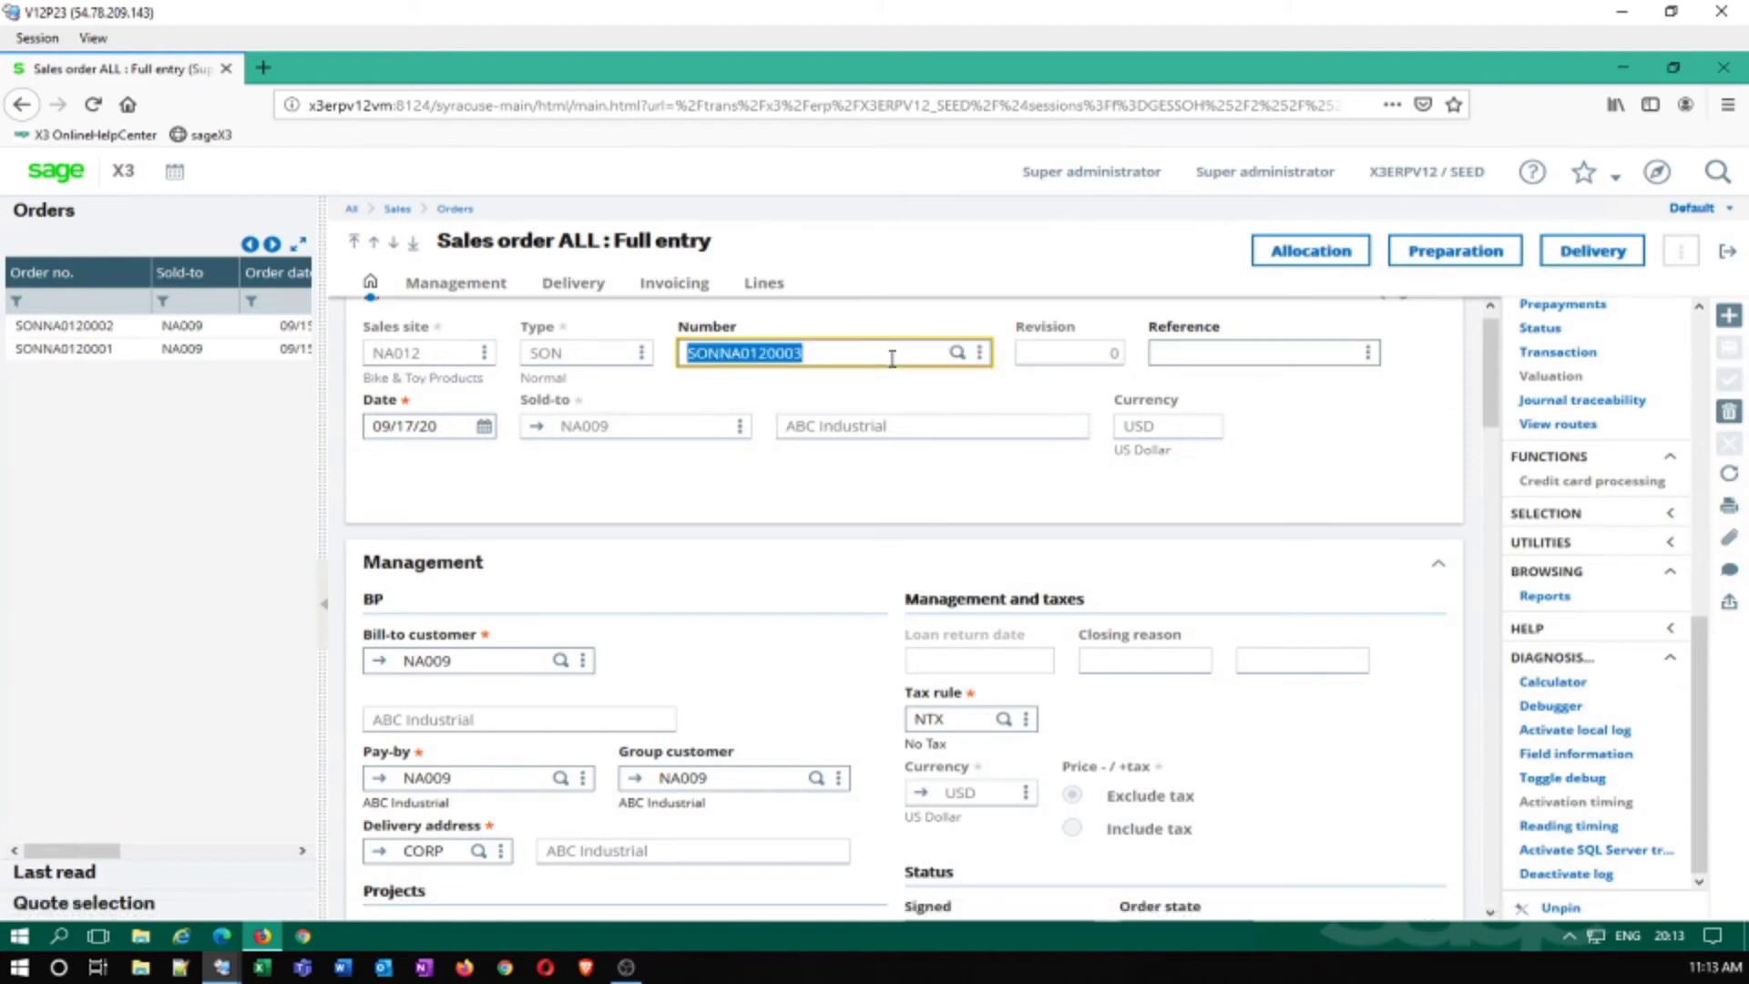
key("BackSpace")
key("Tab")
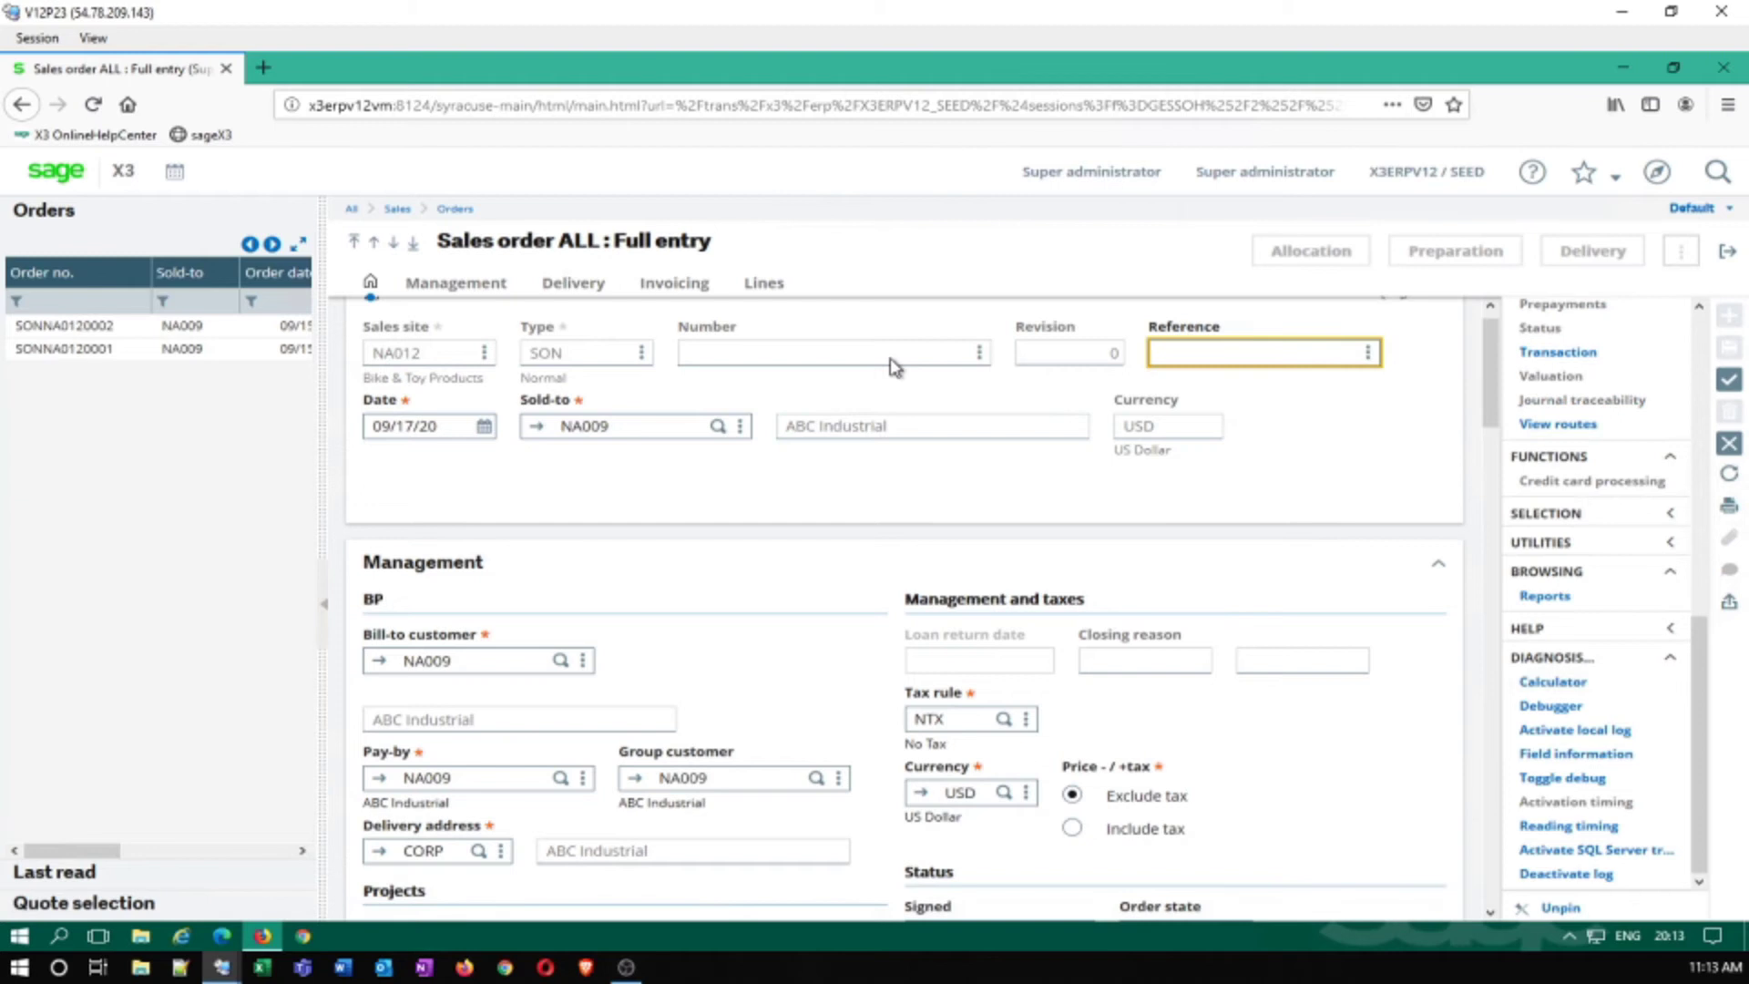
left_click(1730, 382)
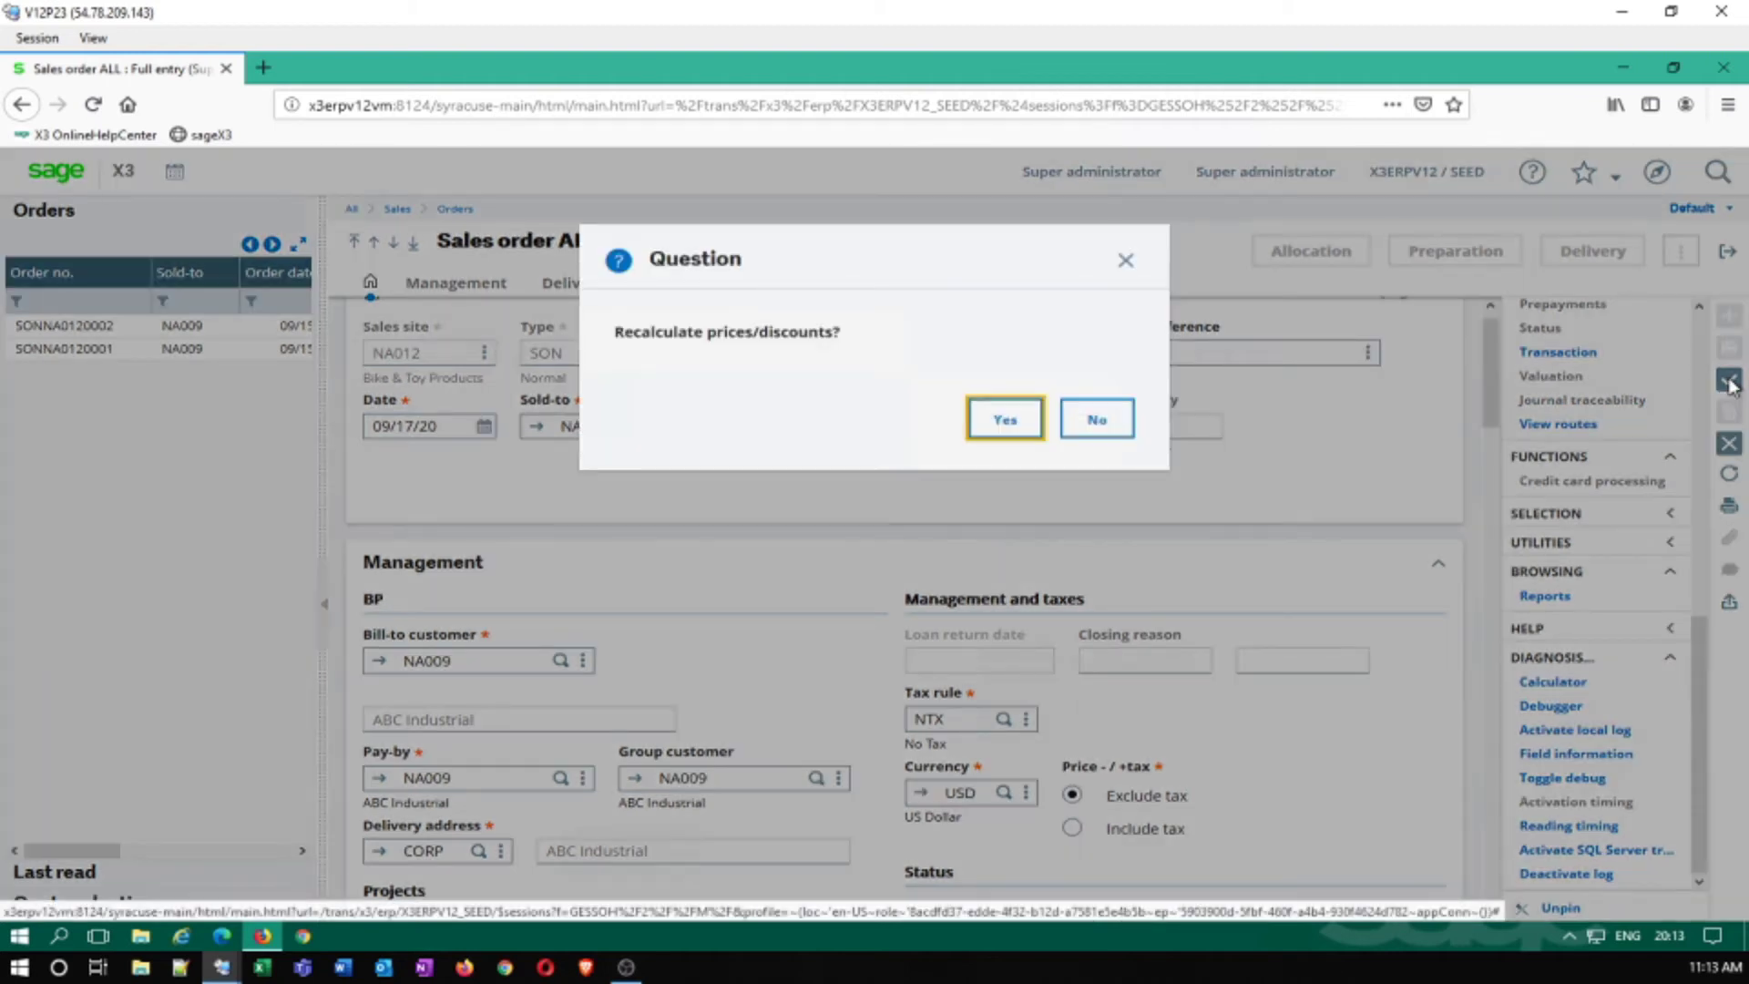
left_click(987, 419)
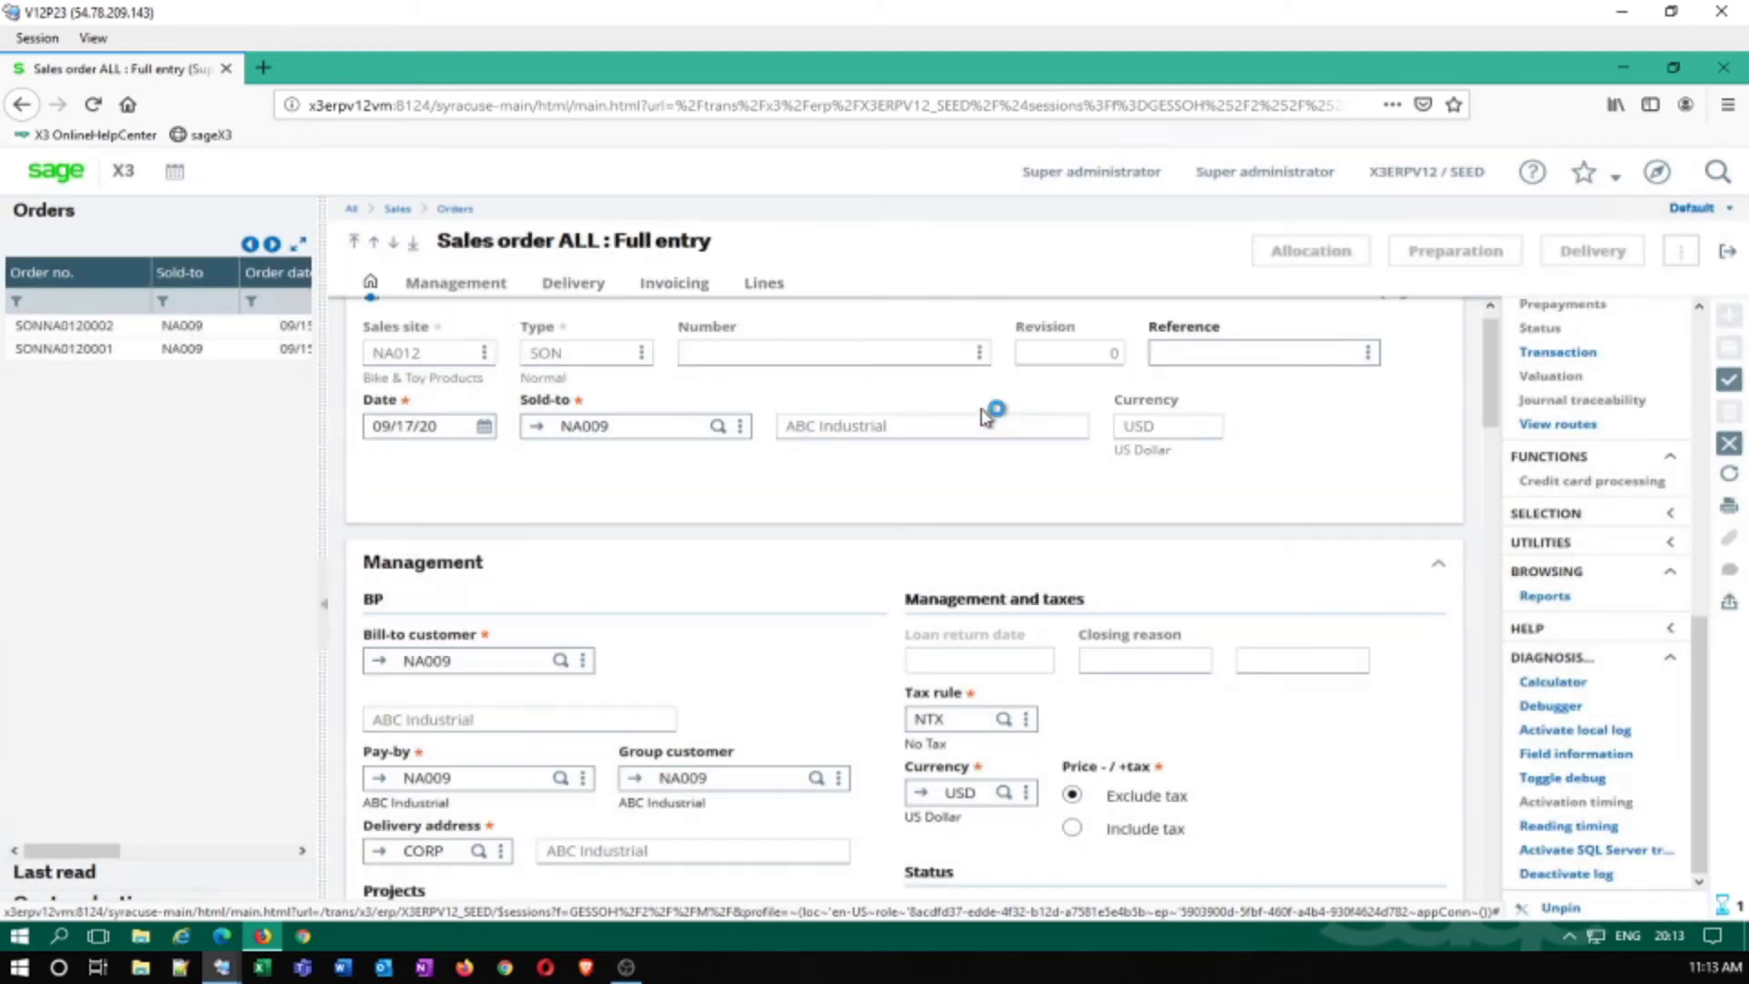
left_click(986, 419)
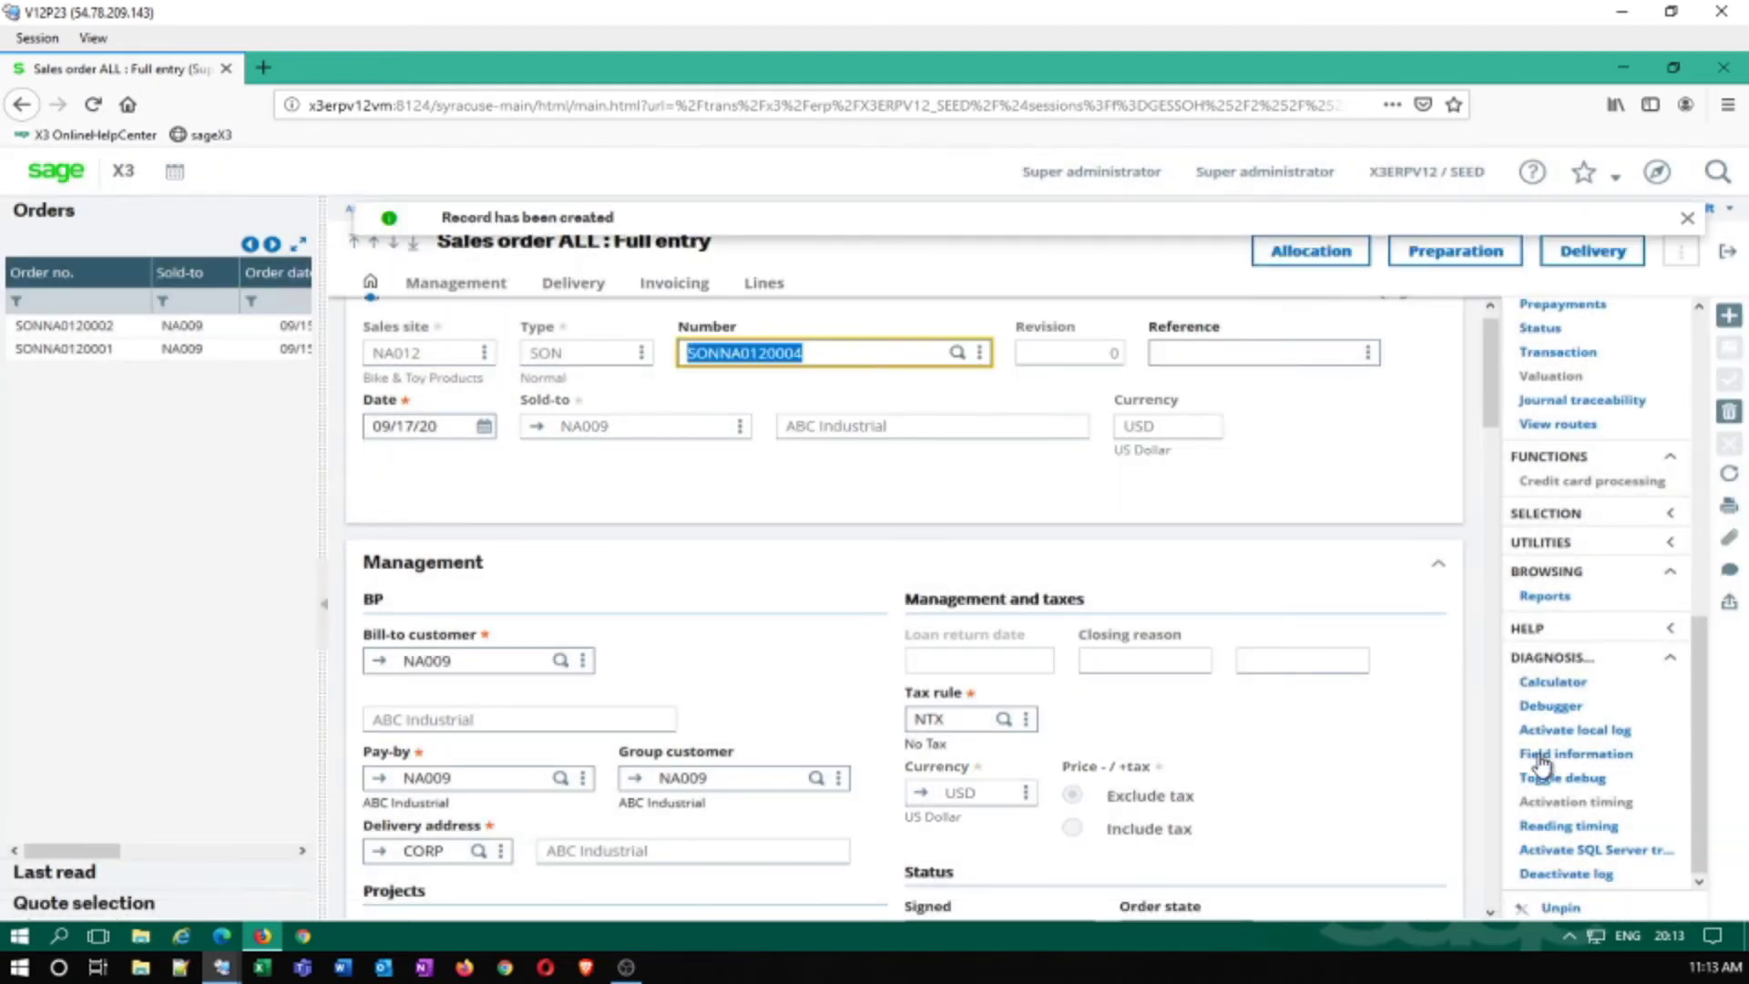
Read the recorded timing, examine the Call YESNO From GESECRAN line, and exit the log
left_click(1546, 829)
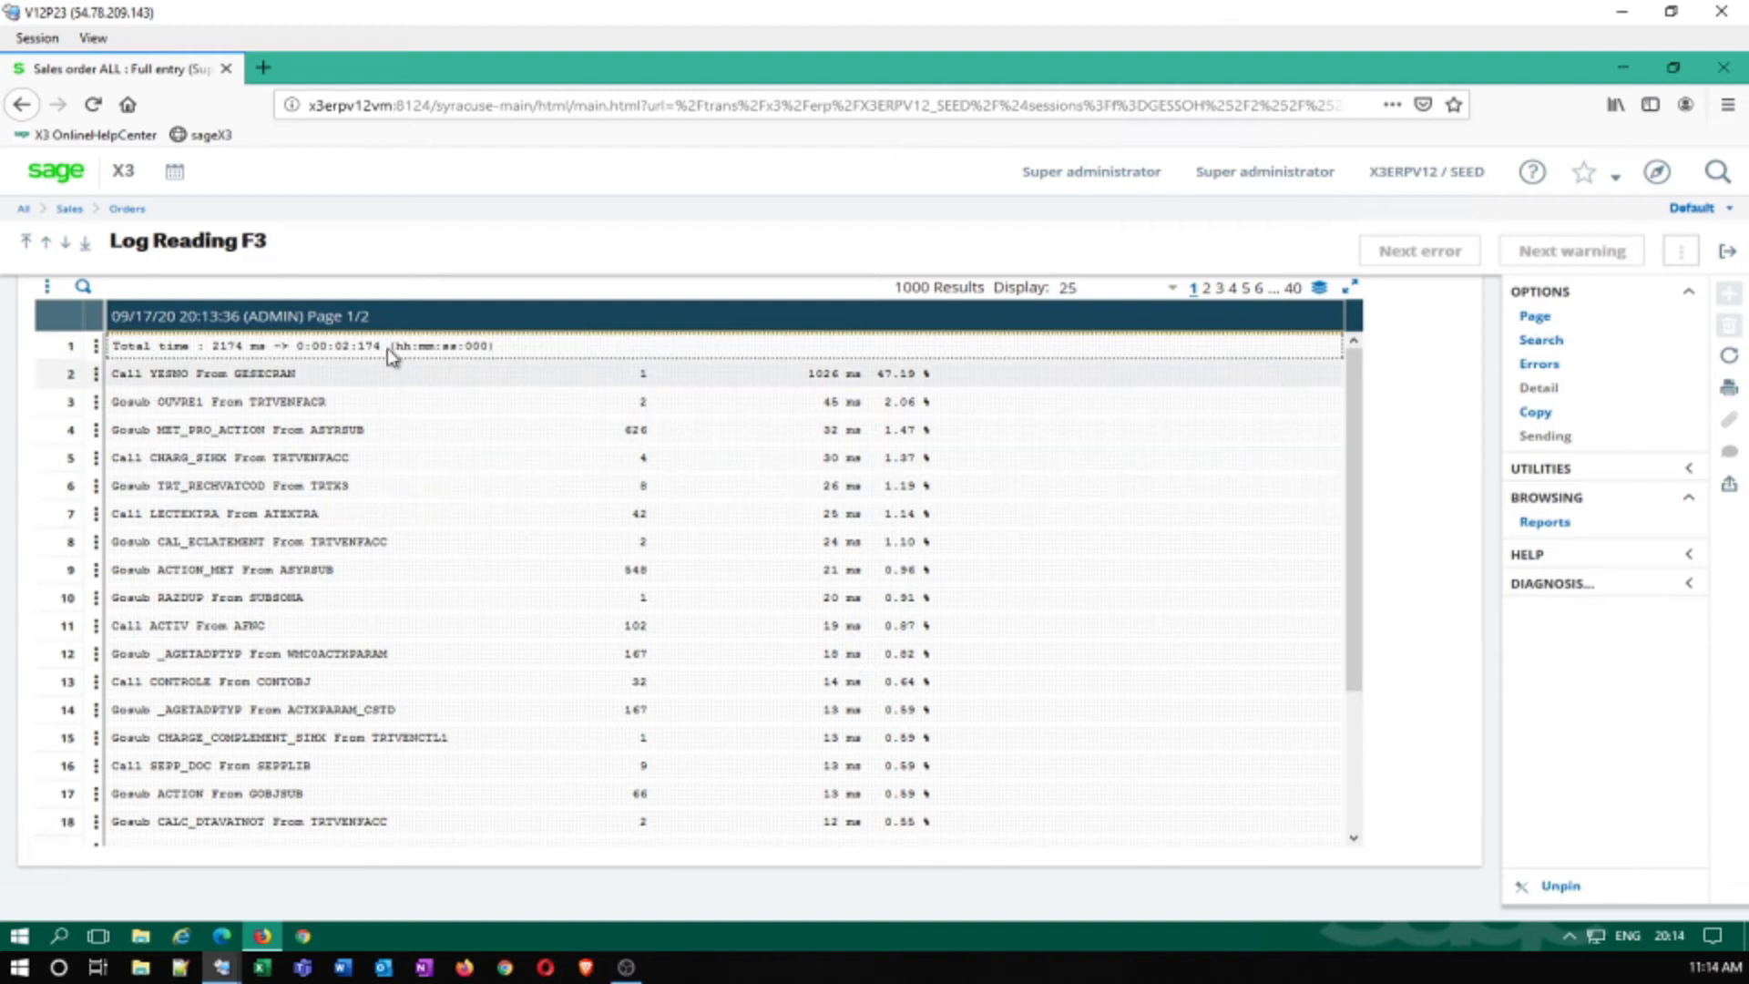
left_click(950, 374)
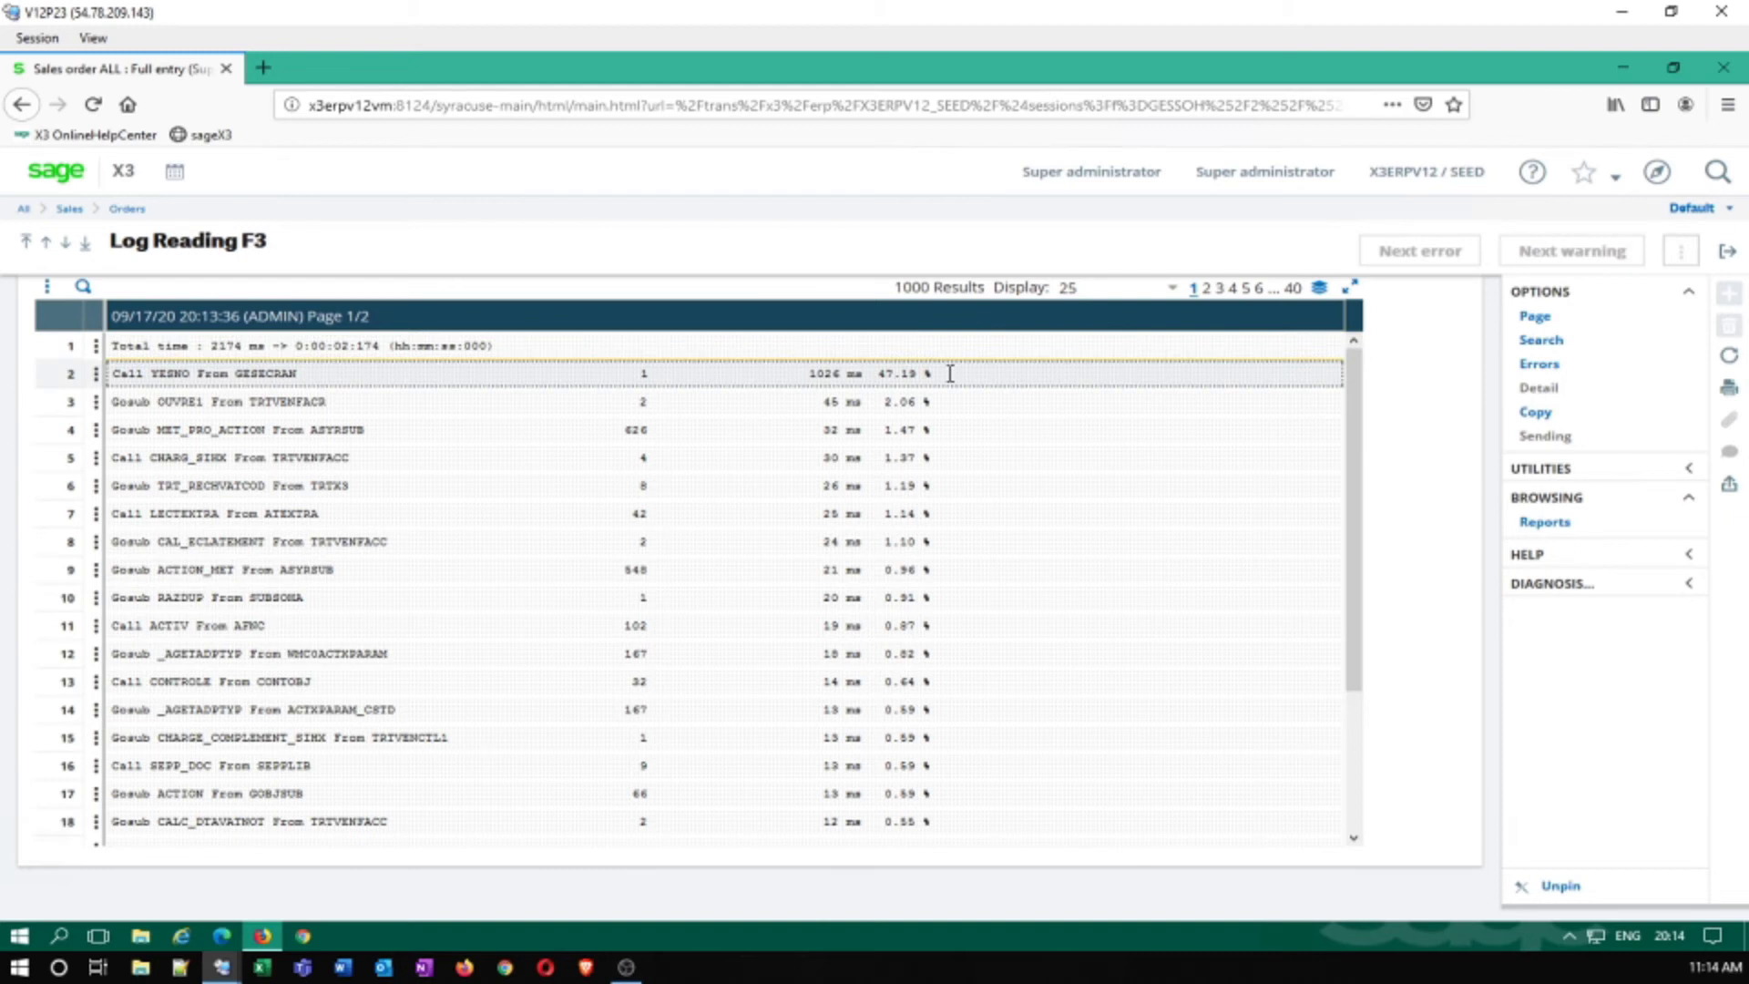
left_click(1727, 260)
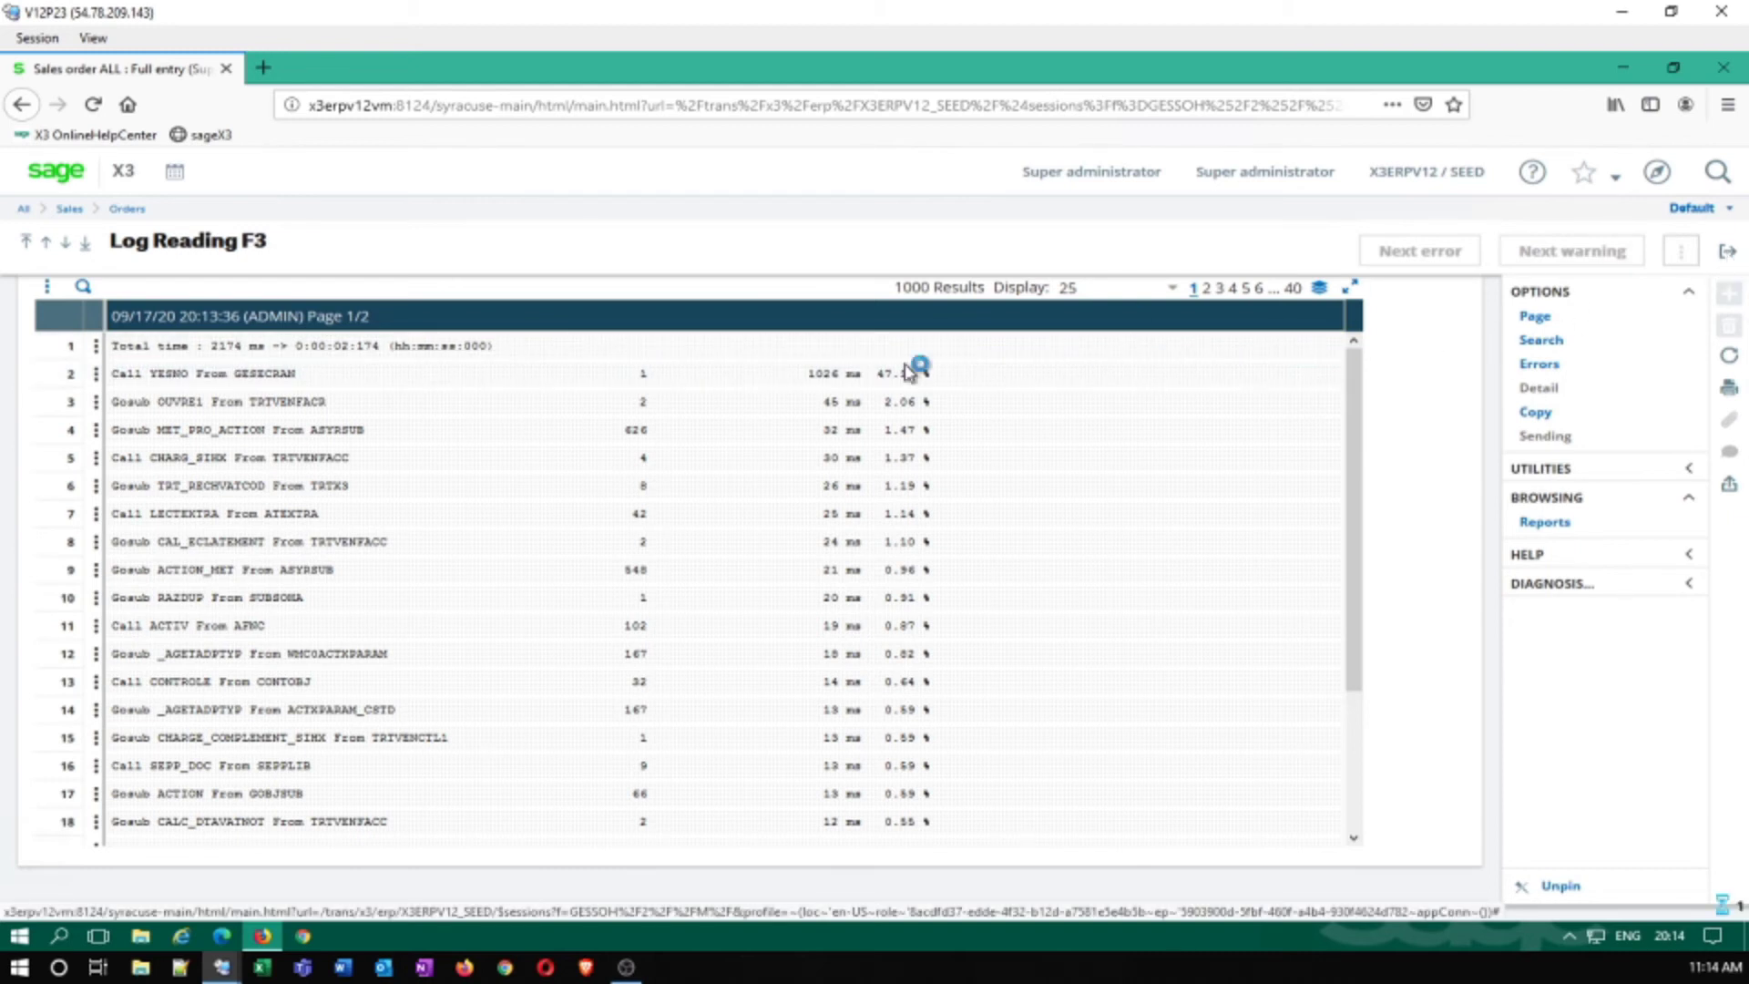
Switch to File Explorer, open the timing log at the copied ADMIN.tra path to view it, and close Notepad++
left_click(142, 935)
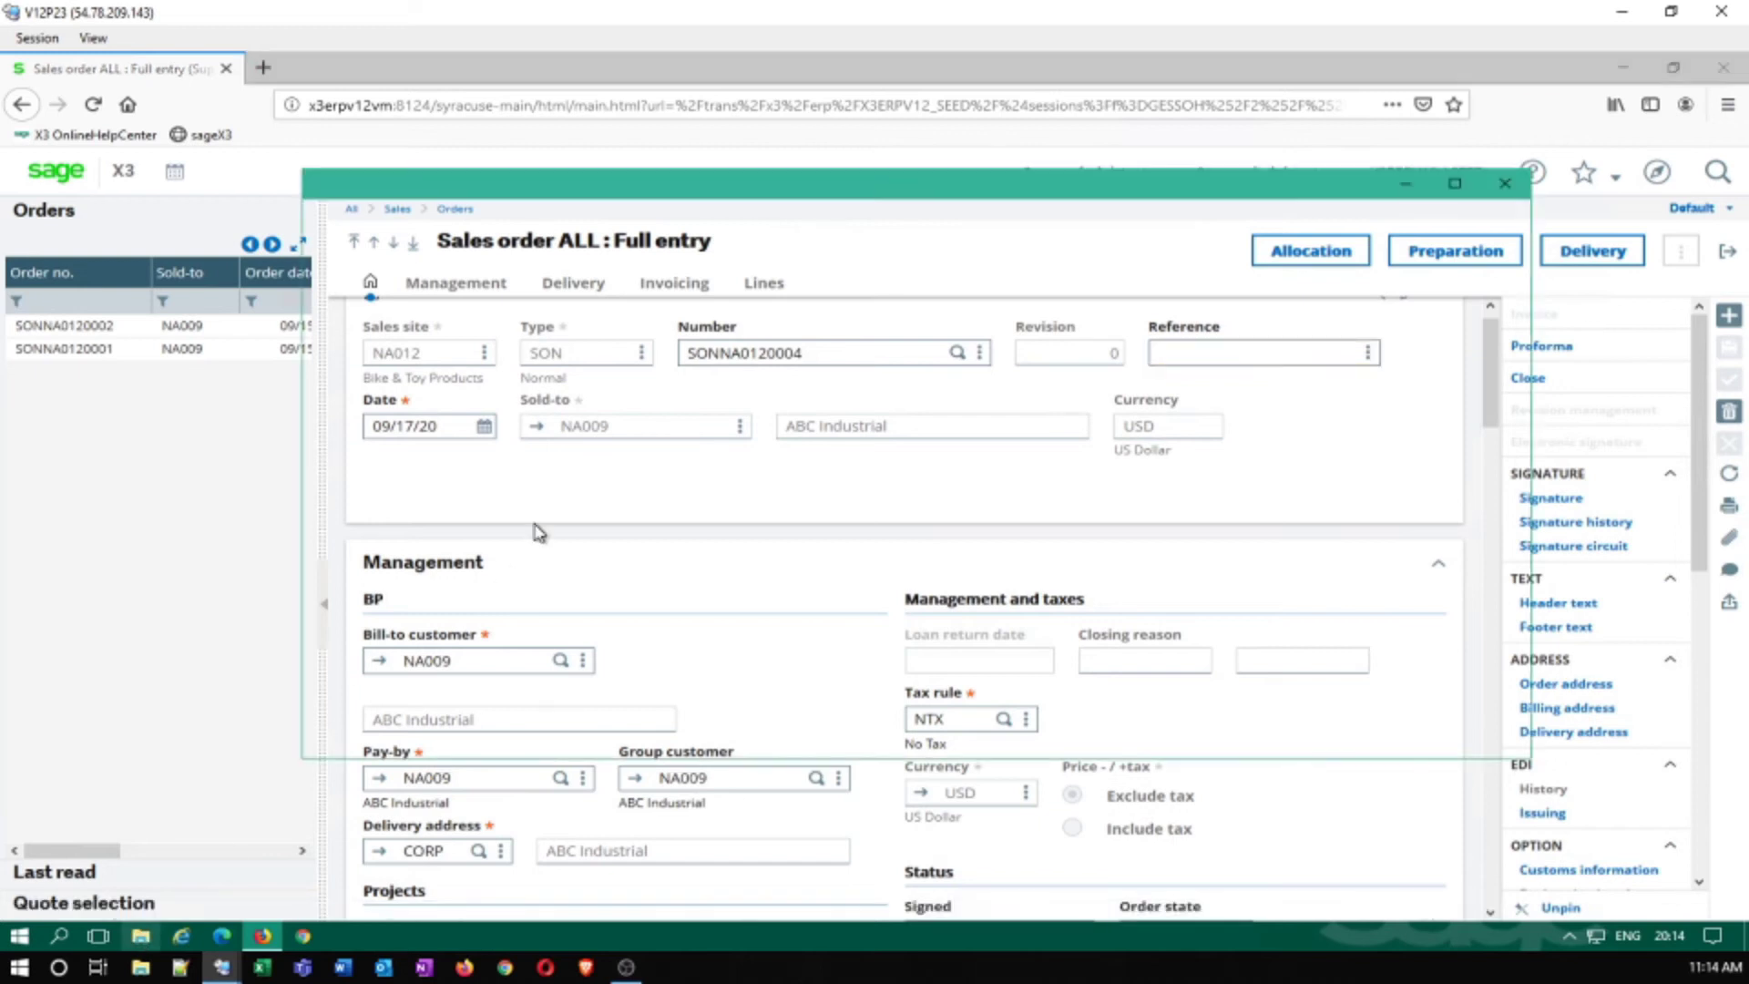
left_click(700, 330)
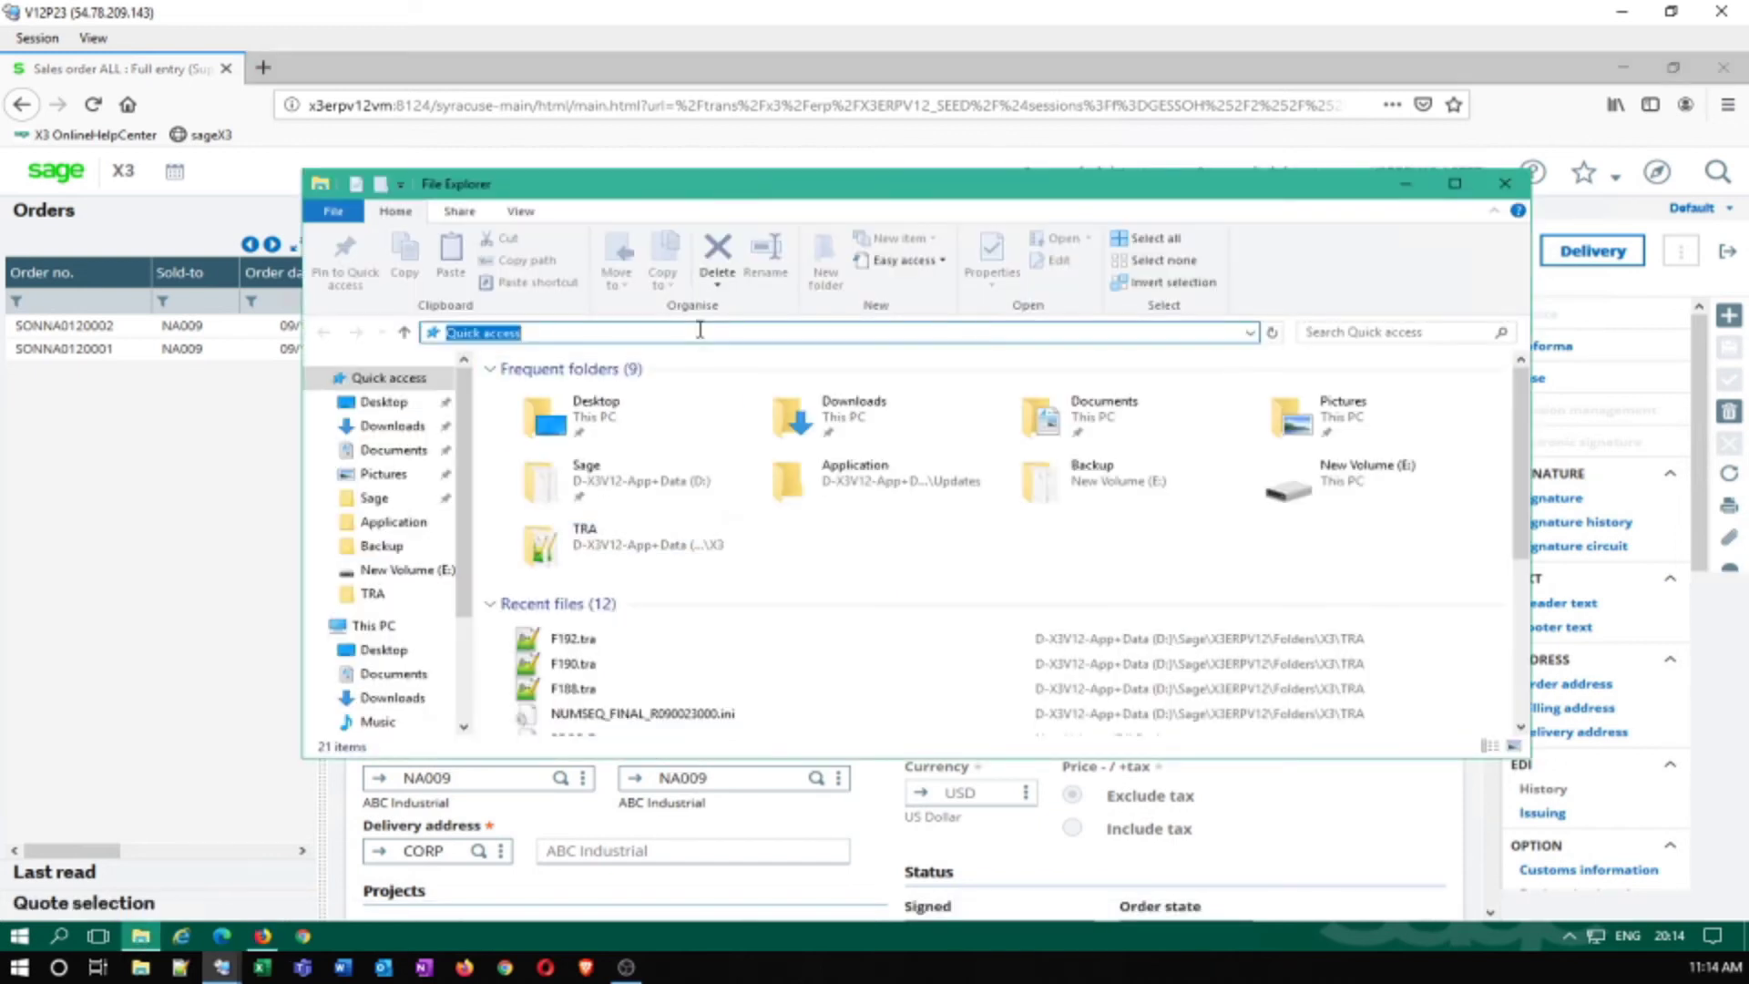
key("ctrl+v")
key("Return")
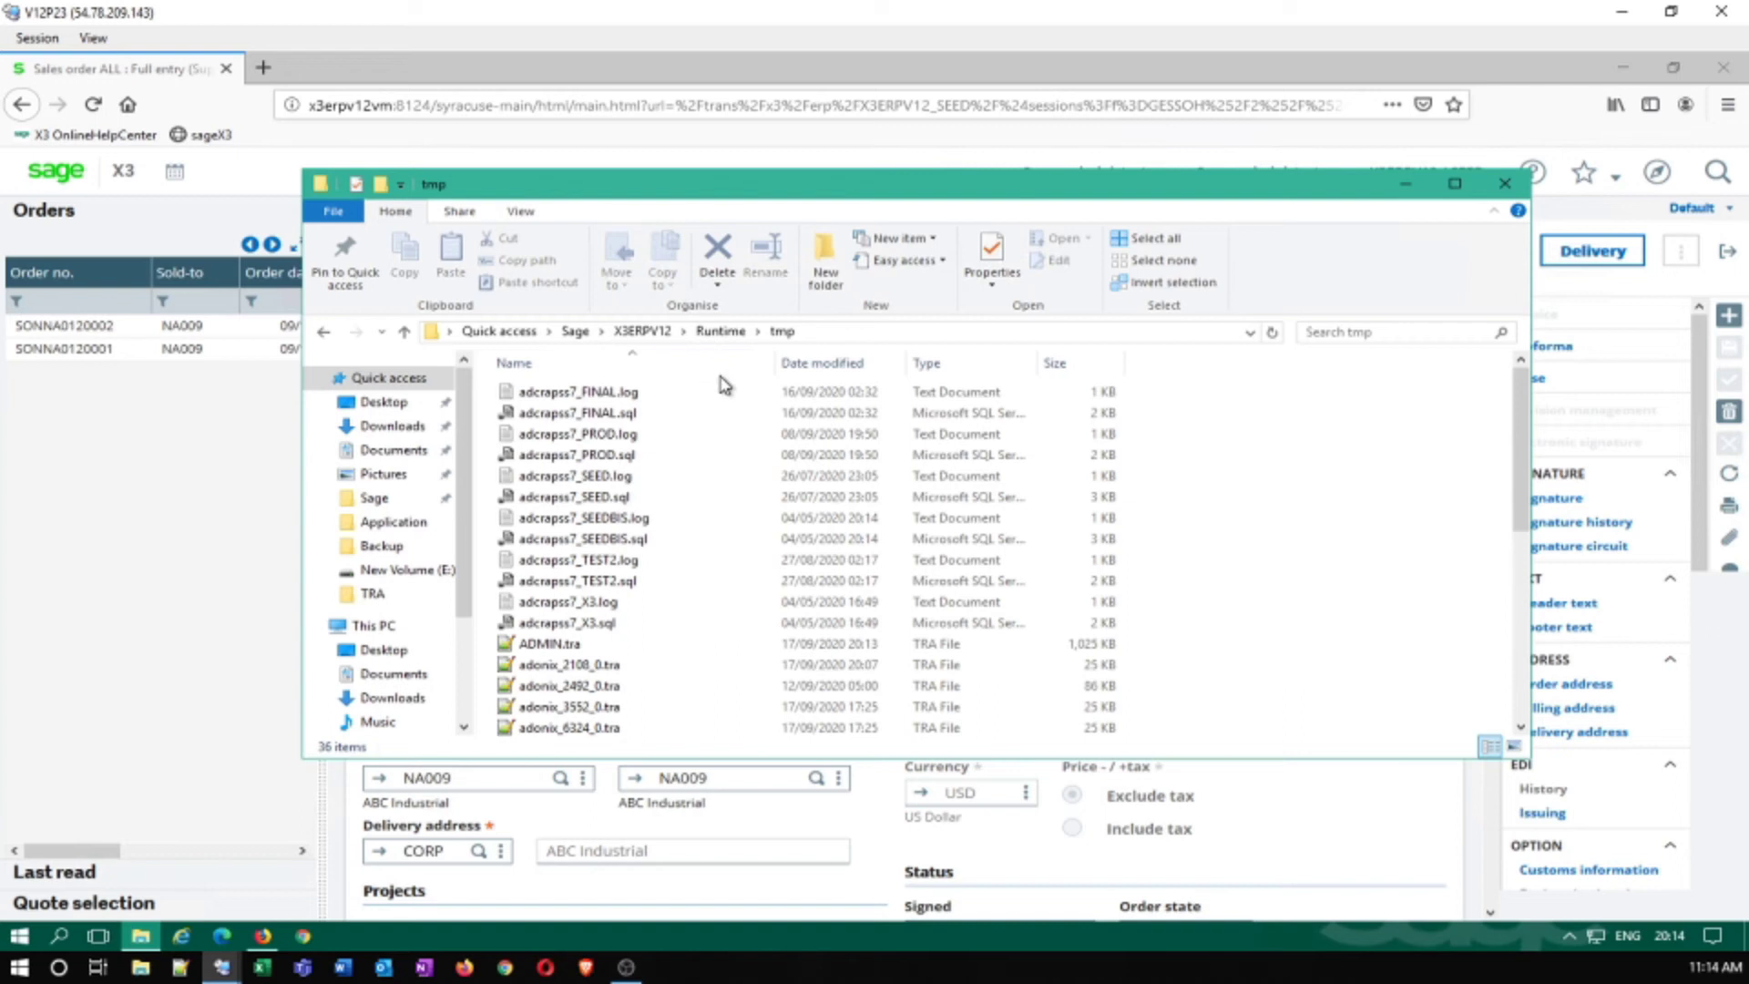
double_click(551, 644)
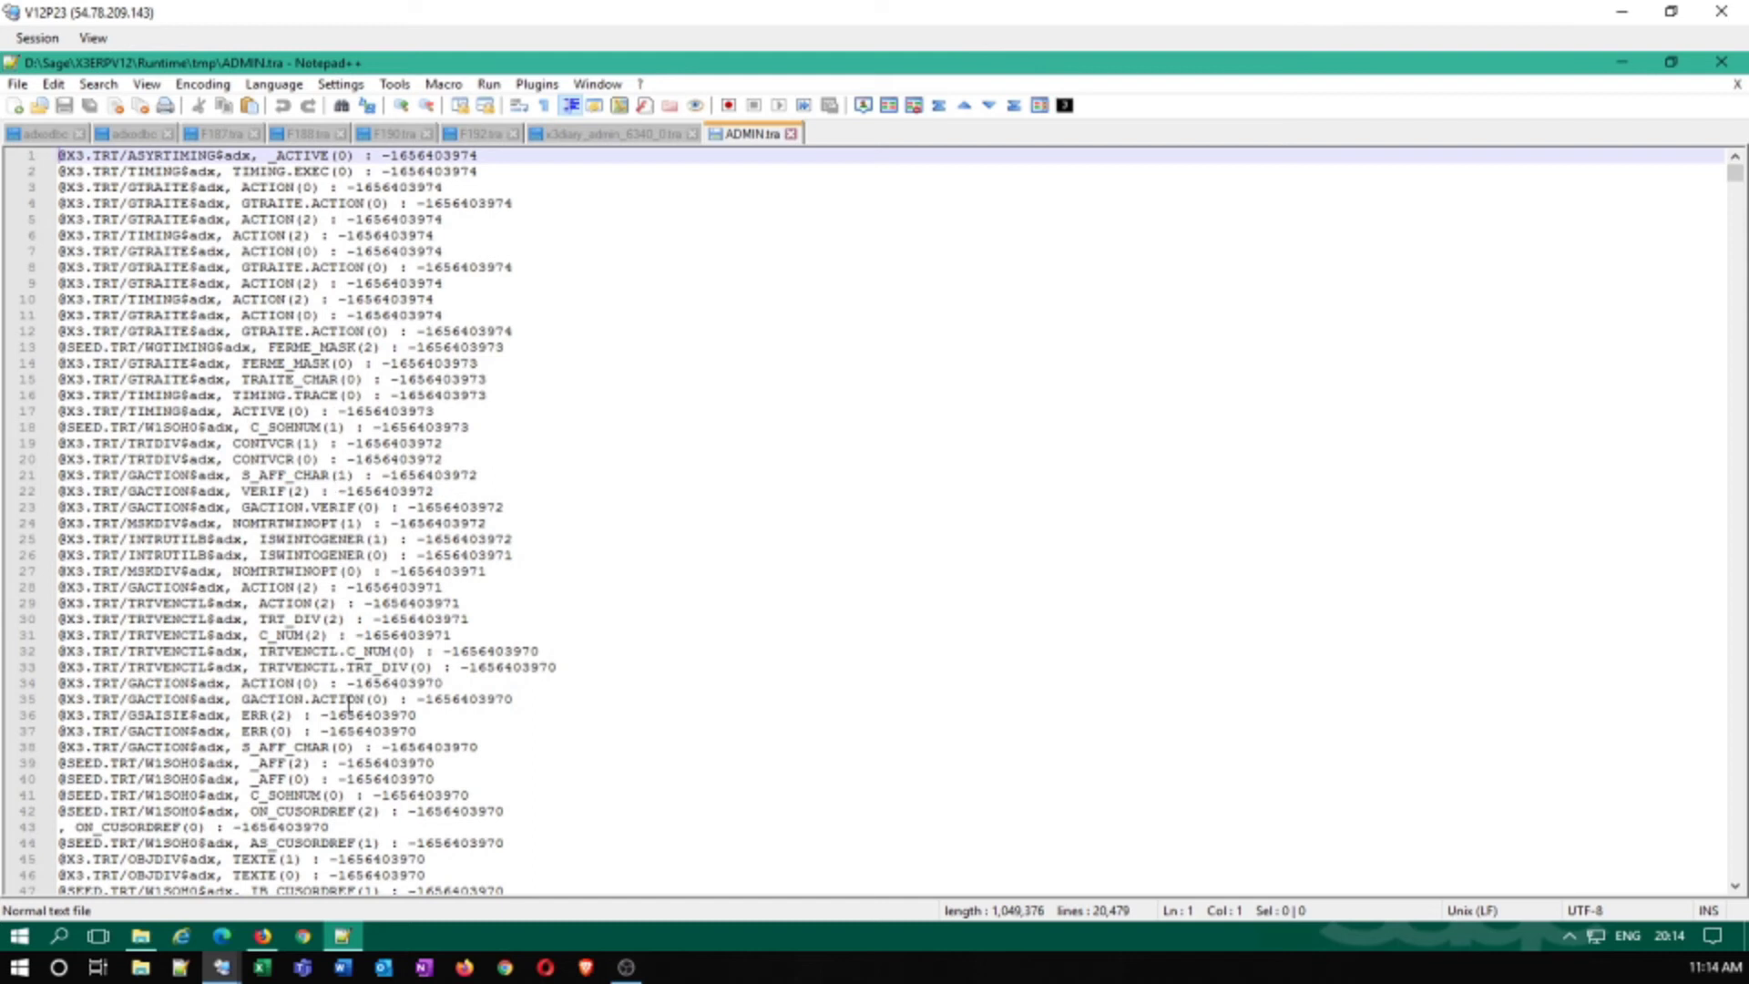
left_click(1722, 62)
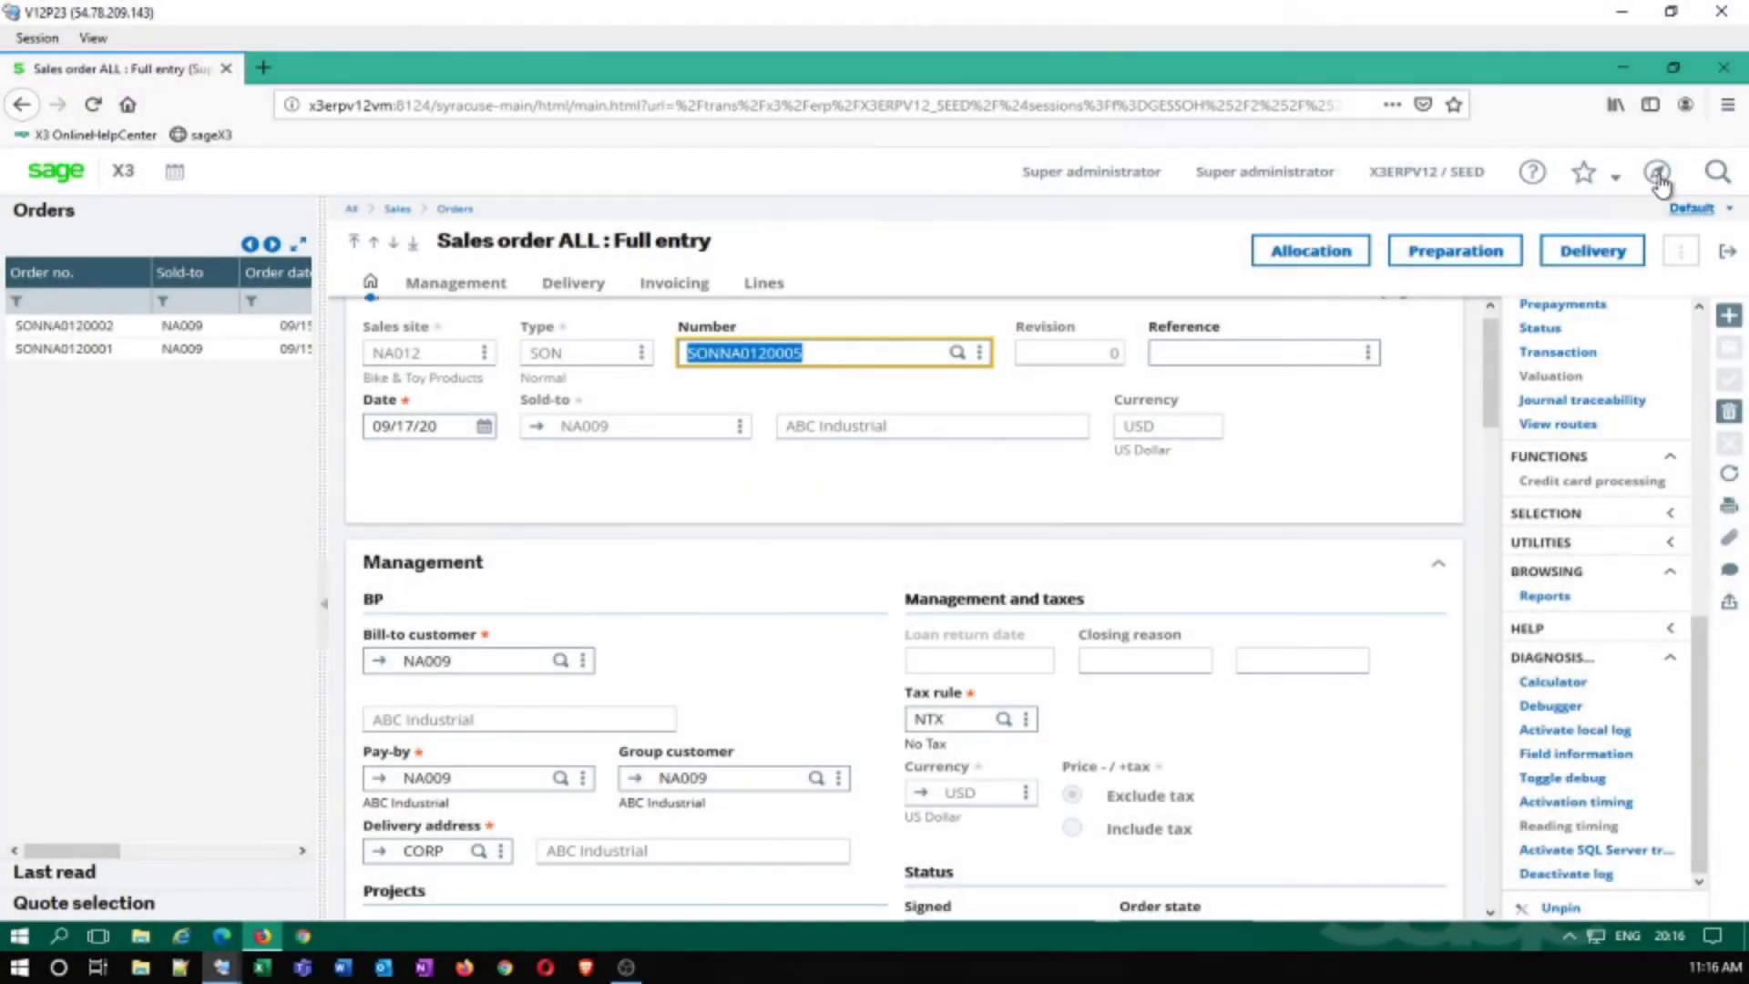
Open the Log reading function of the Reports module
left_click(1657, 175)
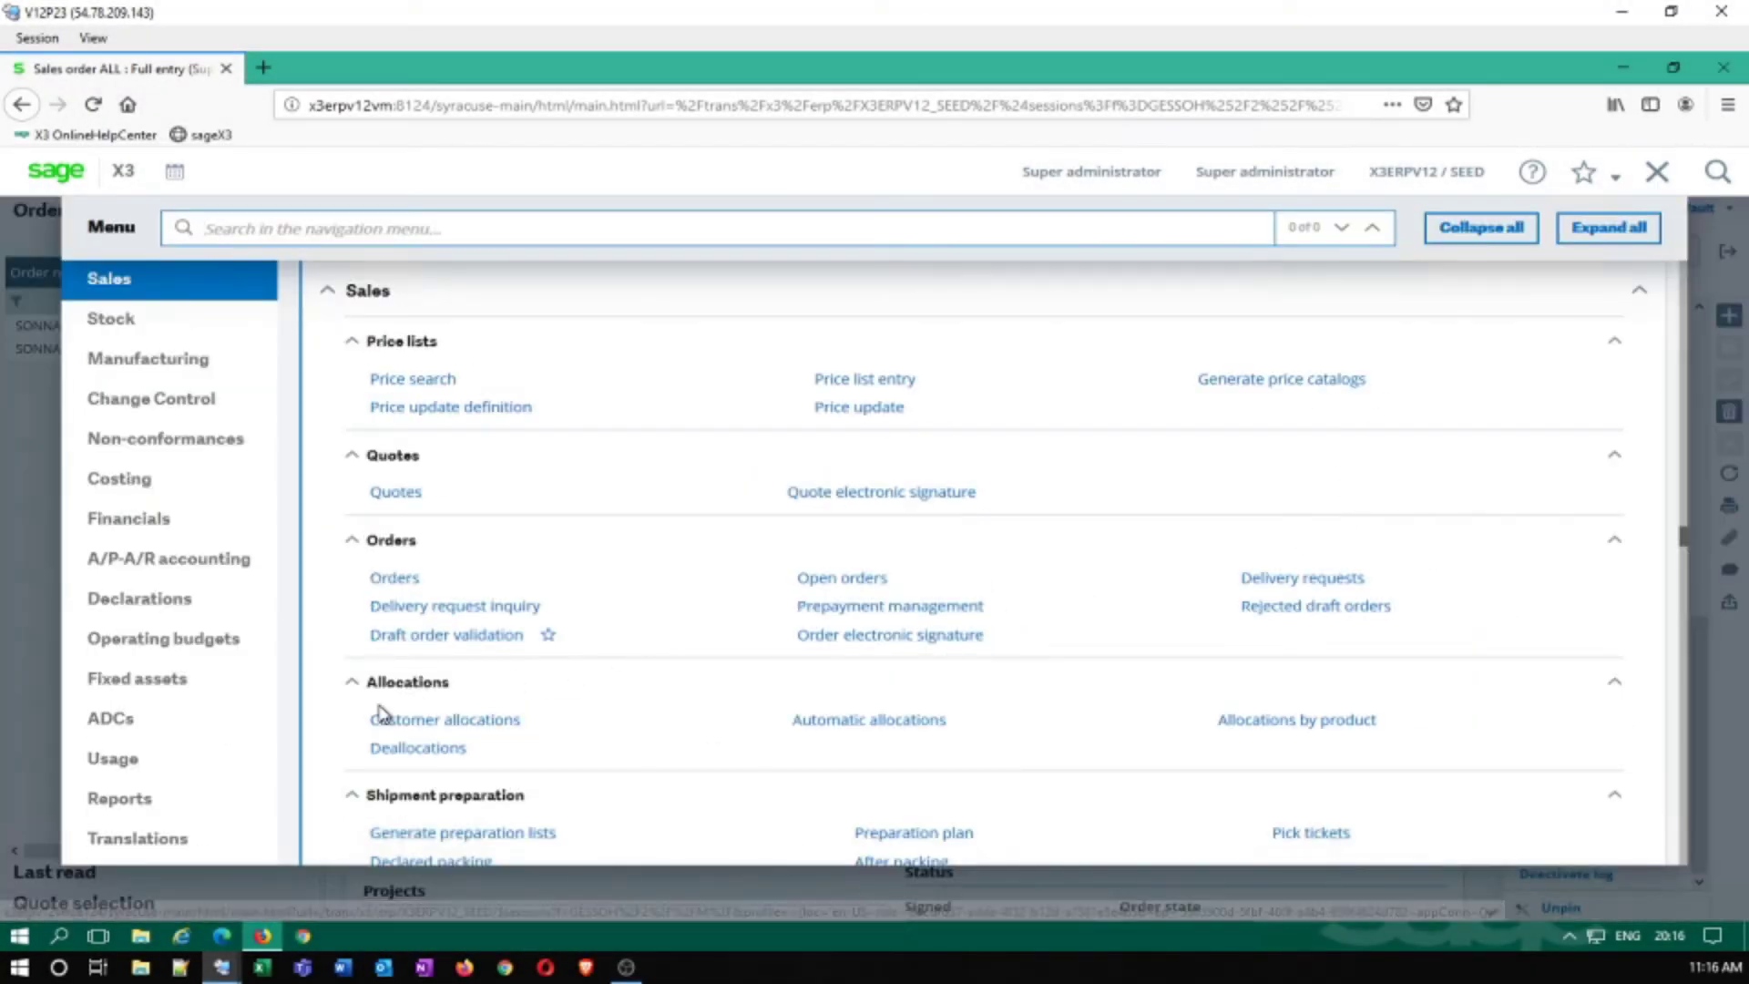
left_click(119, 801)
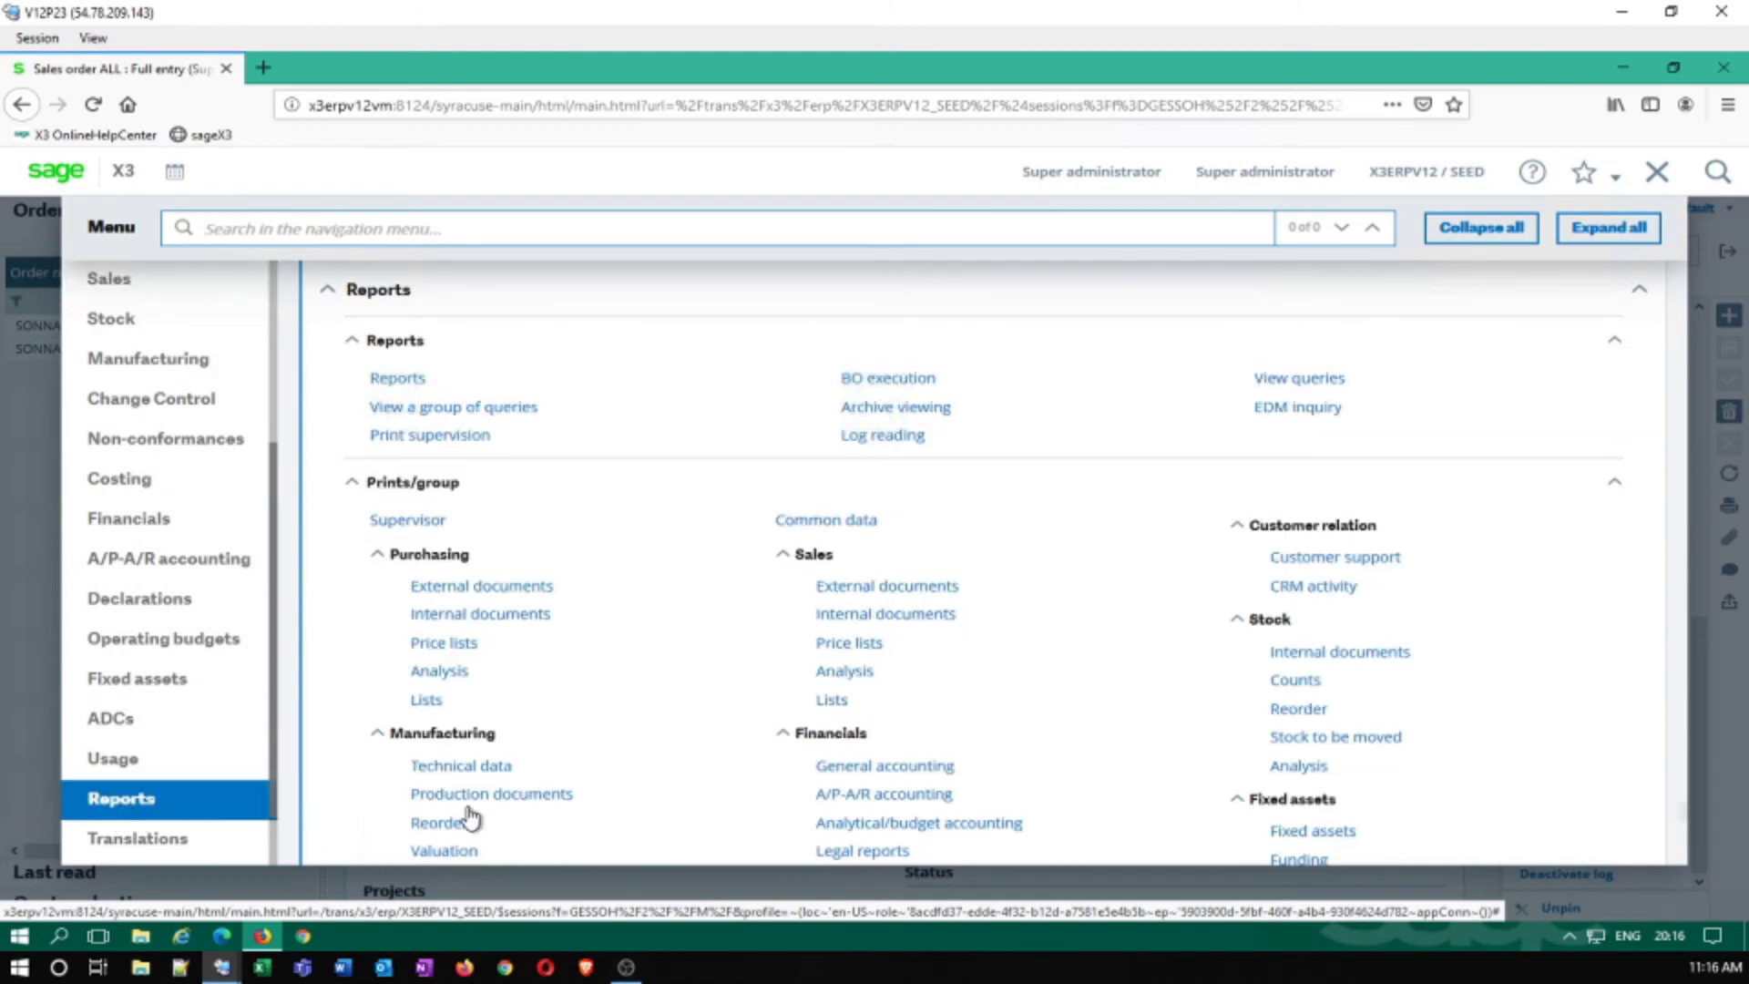
left_click(874, 442)
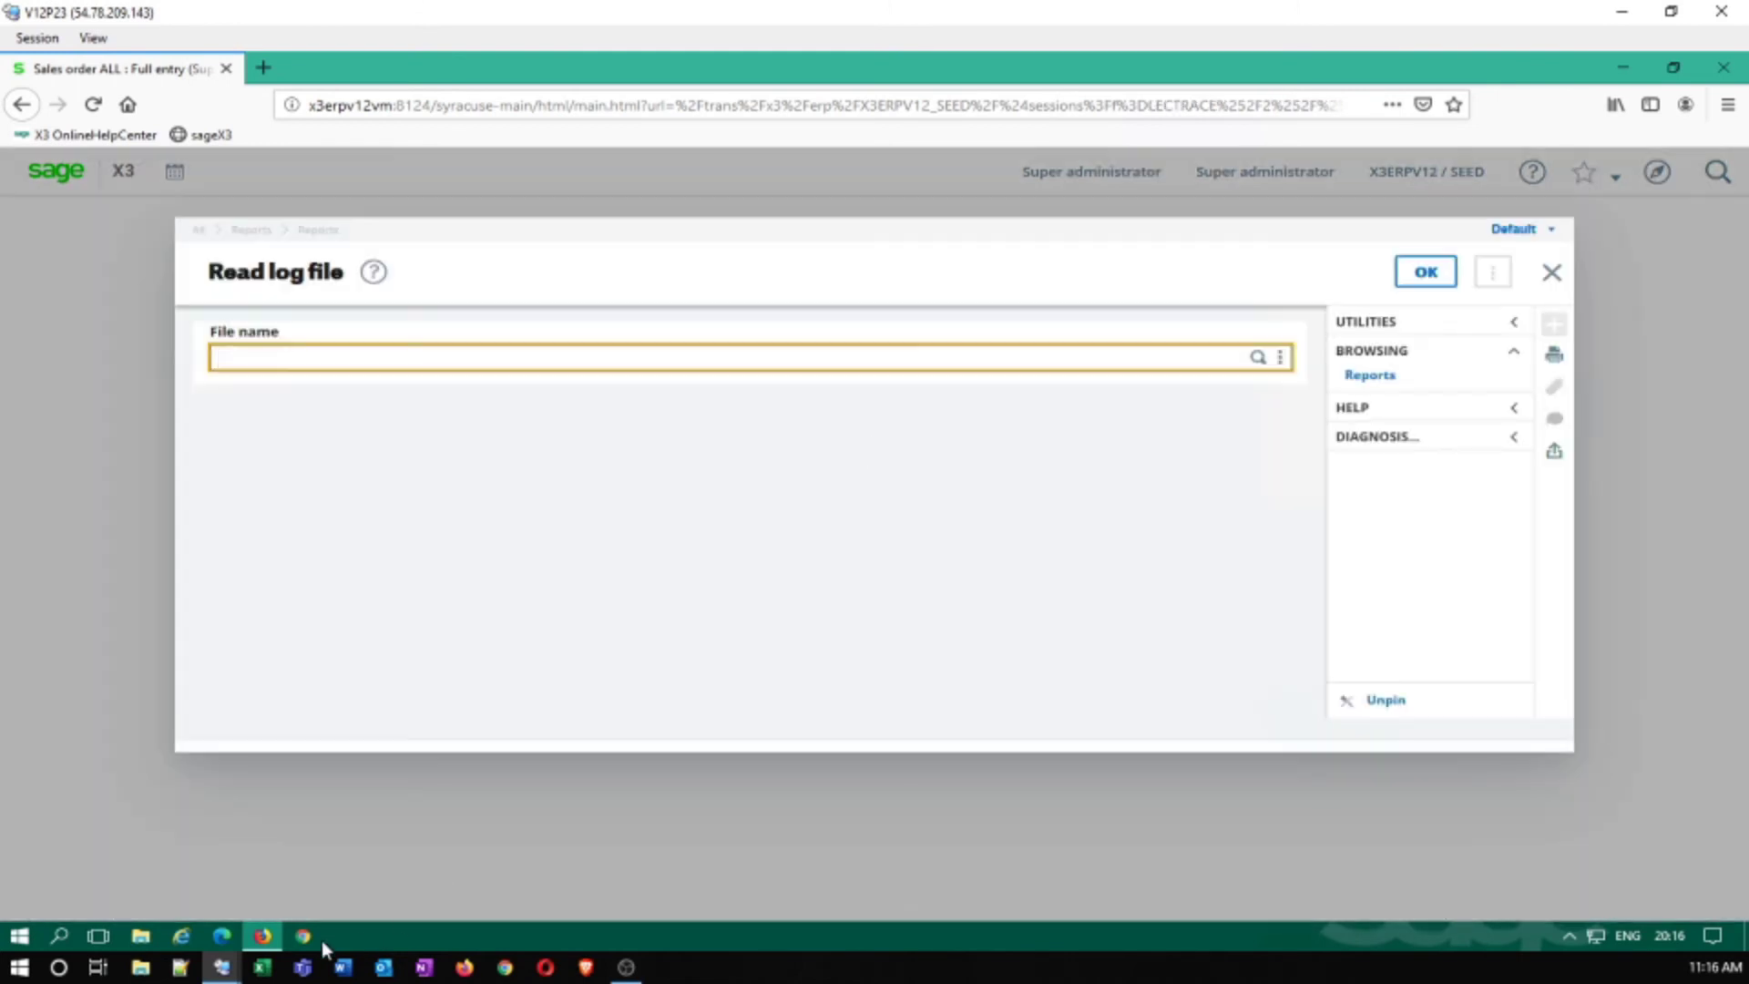
Minimize the browser, open the TRA folder inside the SEED endpoint folder, and select F3.tra
left_click(259, 939)
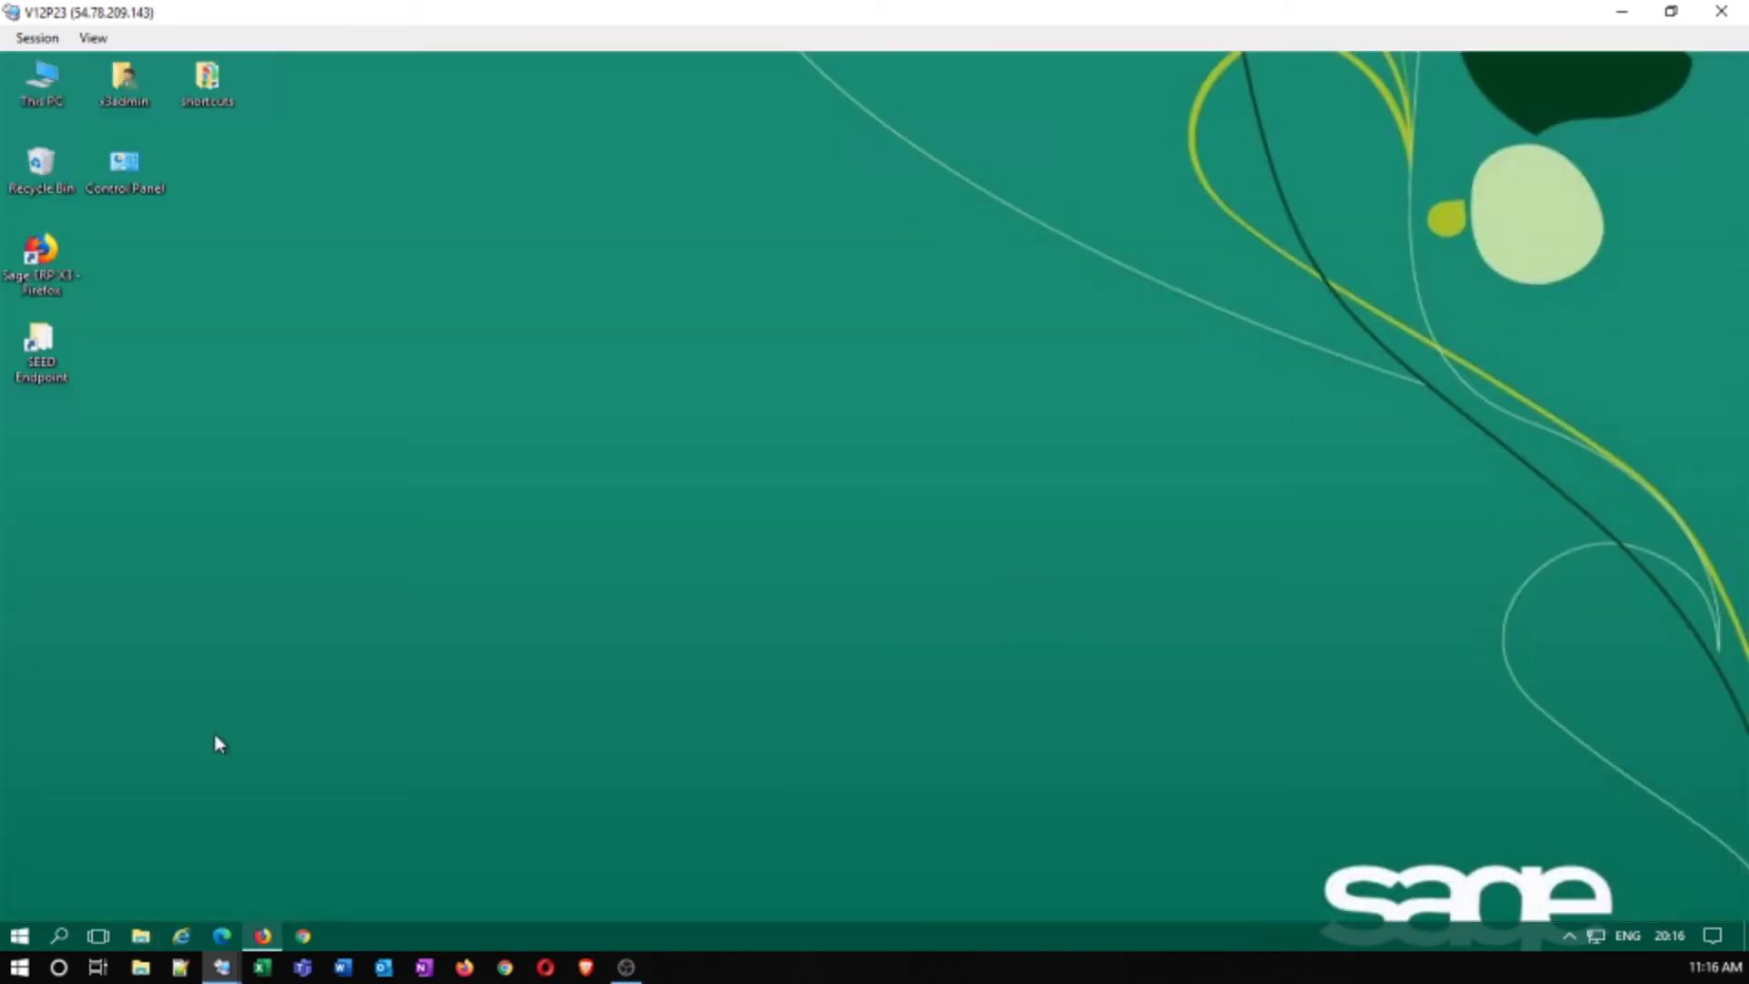
double_click(43, 350)
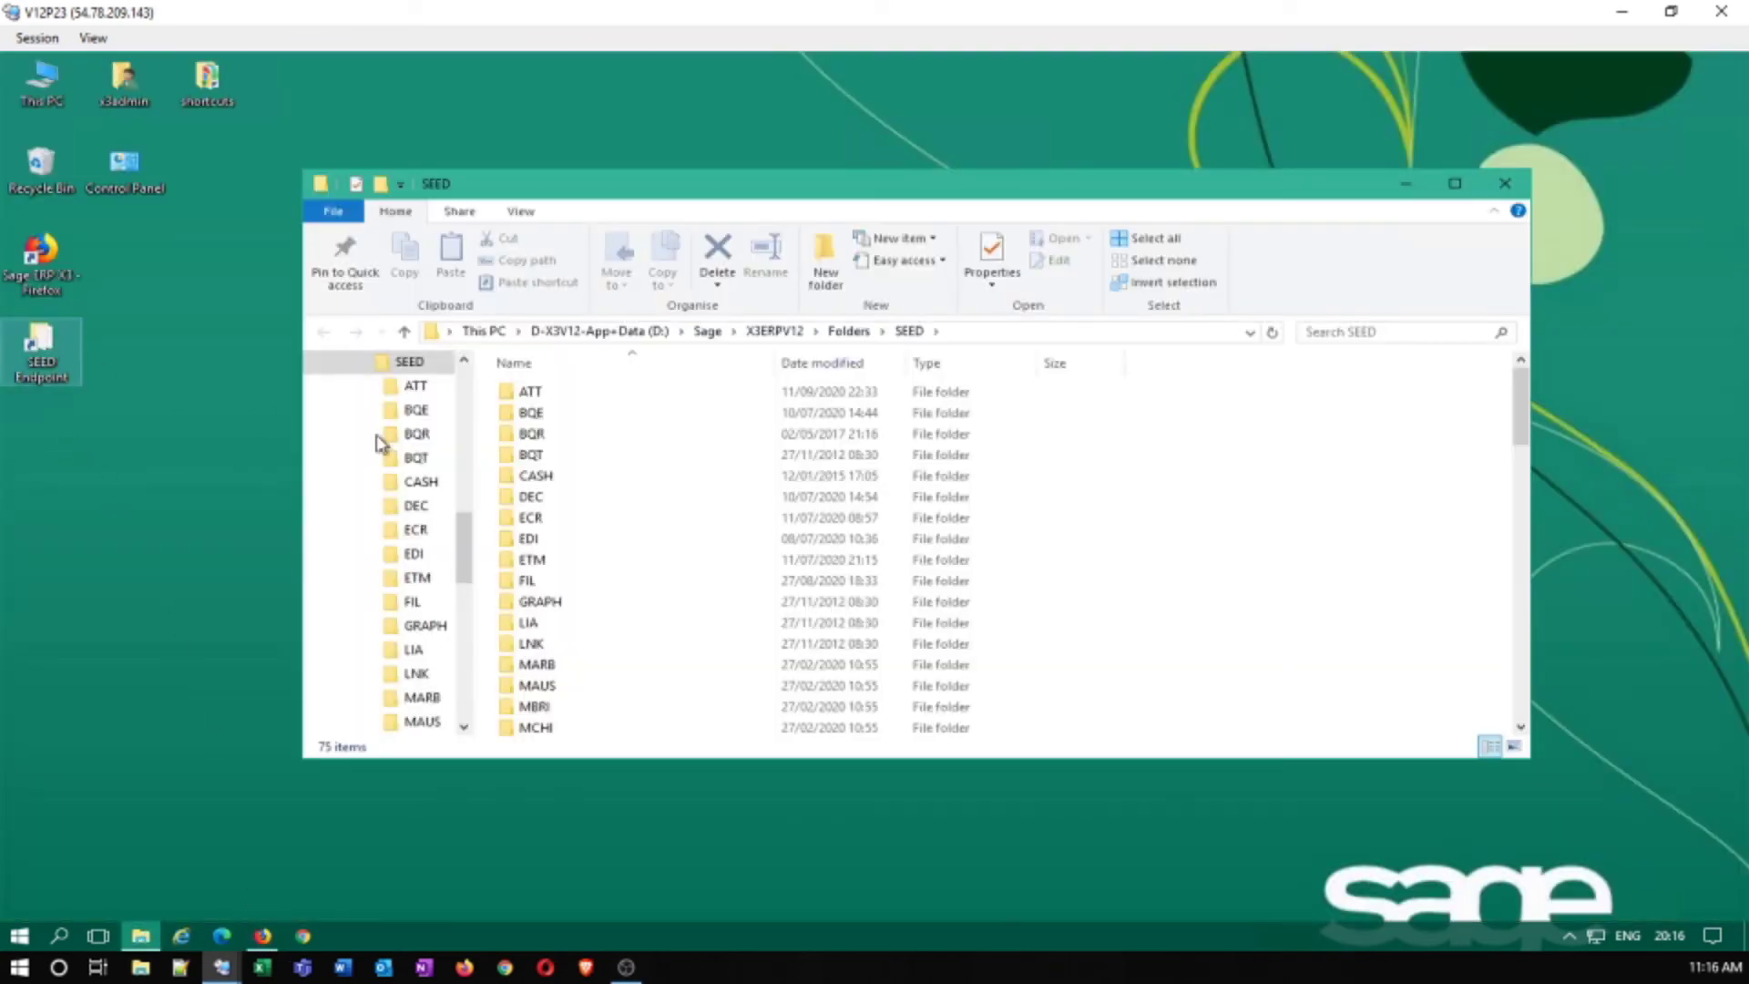
scroll(619, 578, "down", 5)
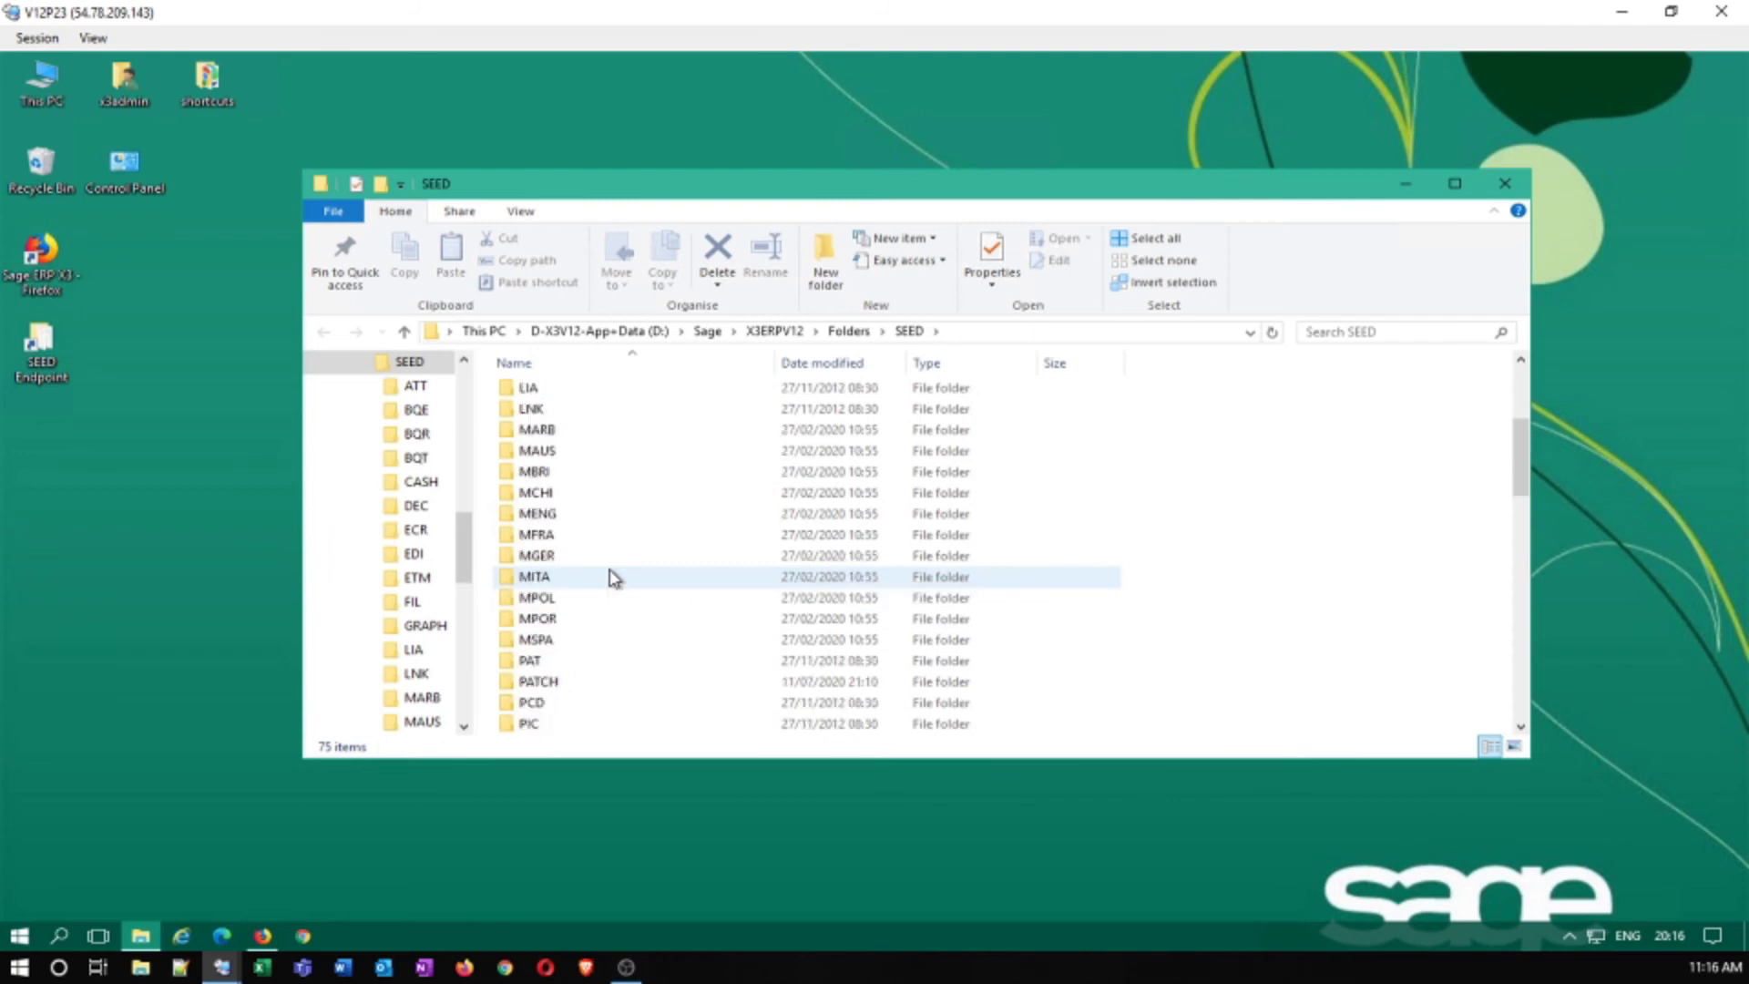
scroll(632, 580, "down", 5)
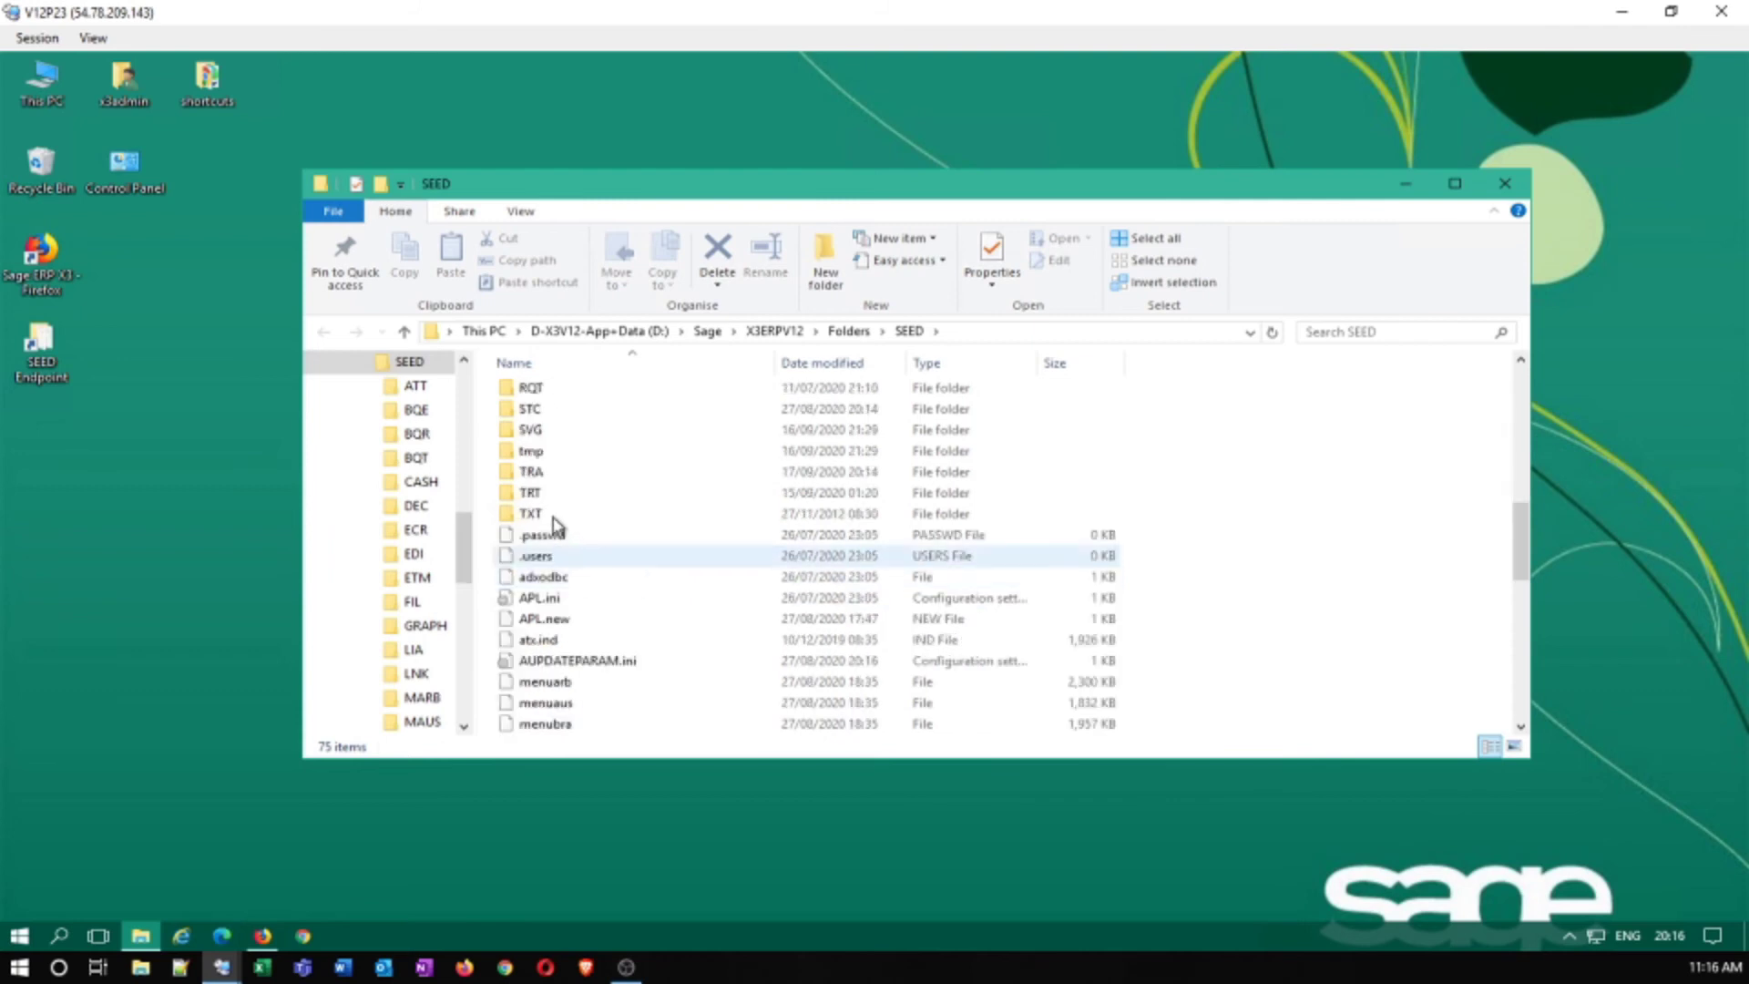
double_click(551, 480)
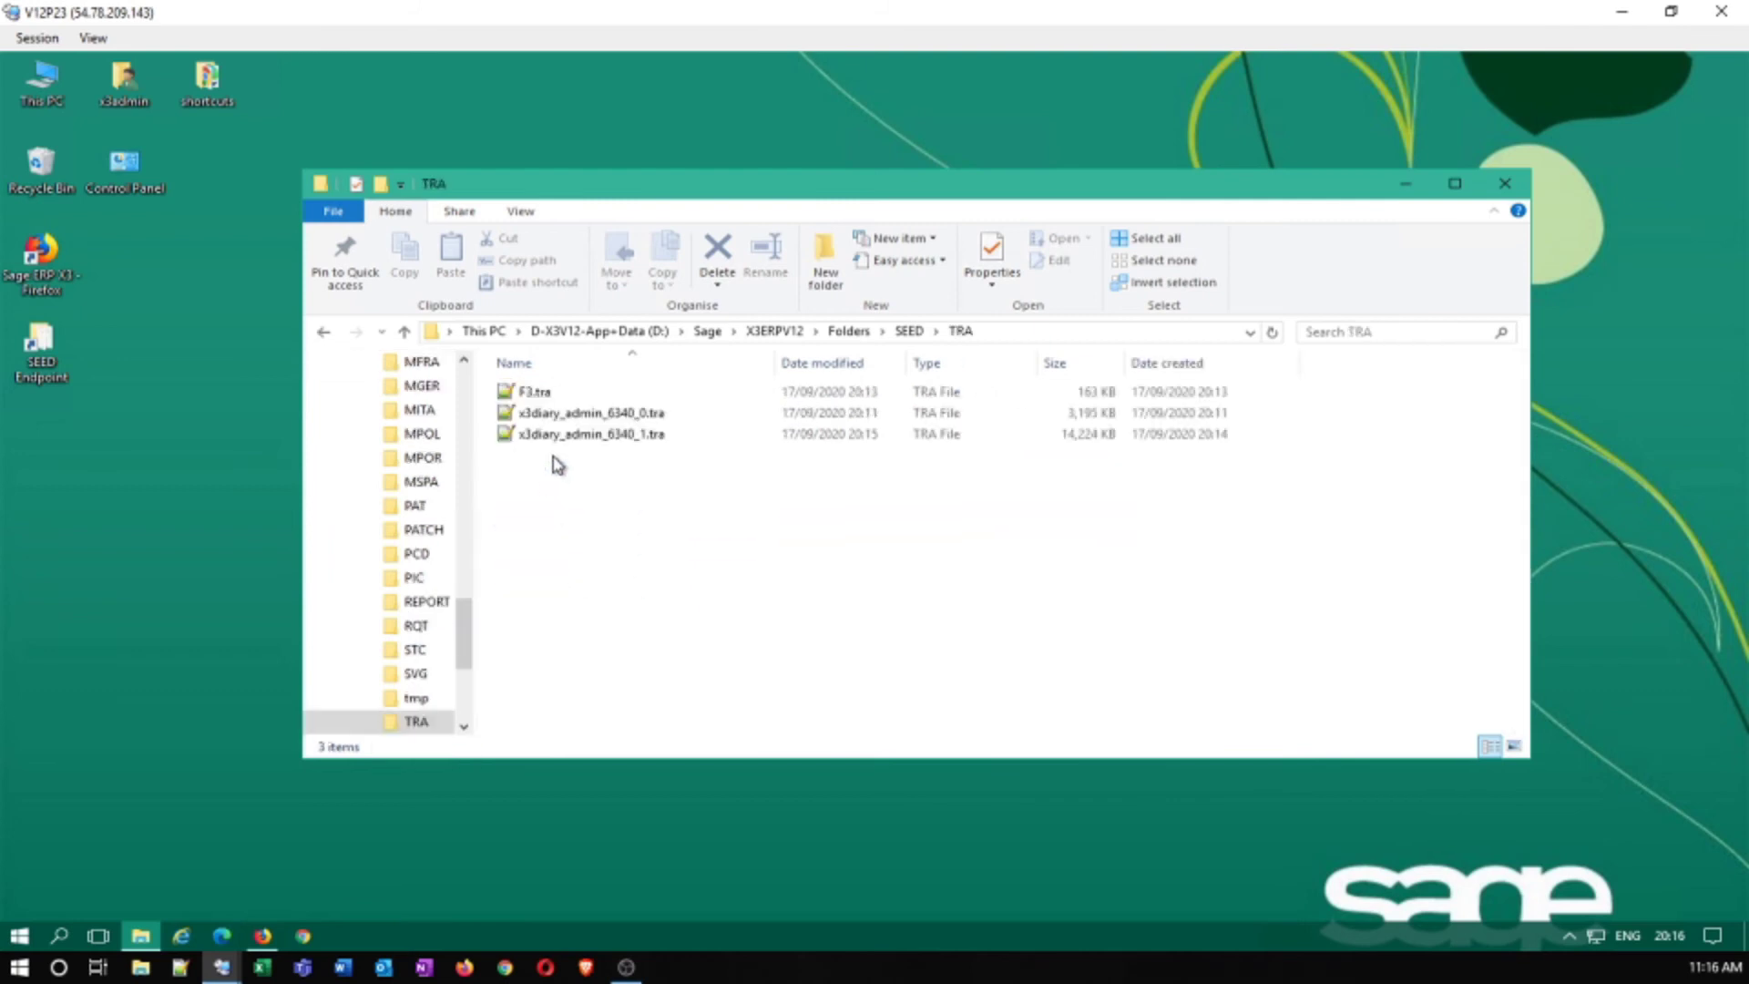
left_click(535, 394)
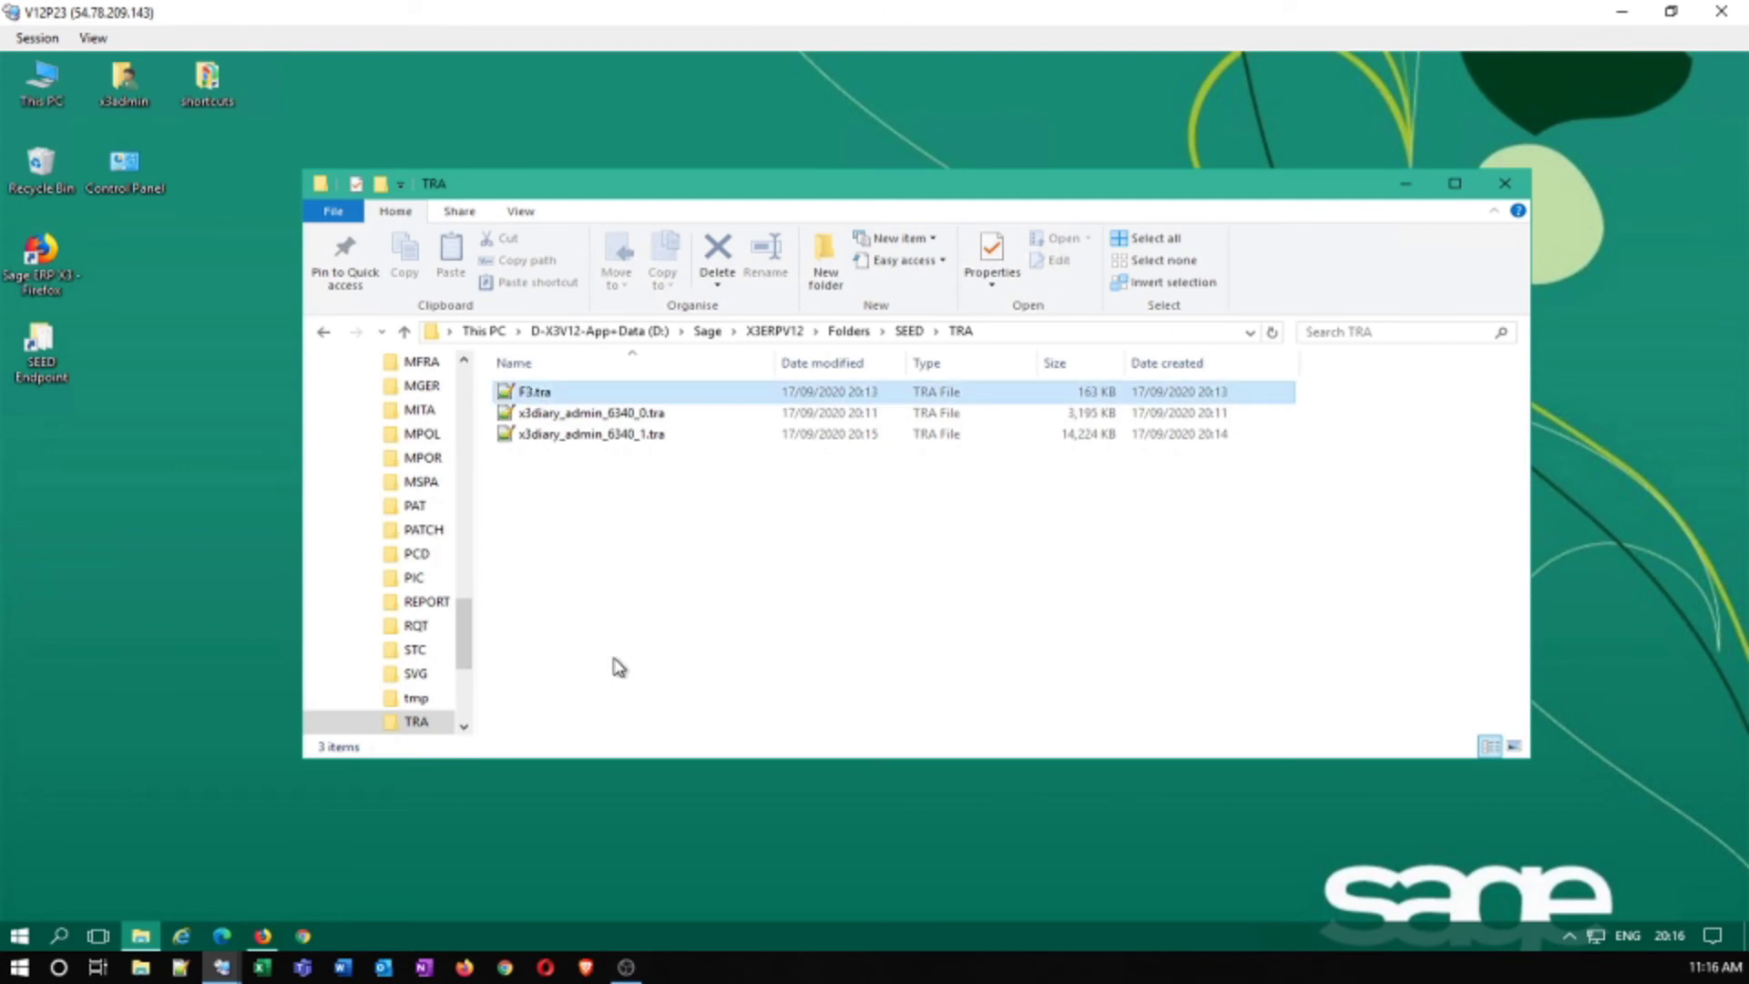
Switch back to Firefox, choose F3 as the log file to read, and open it
left_click(264, 937)
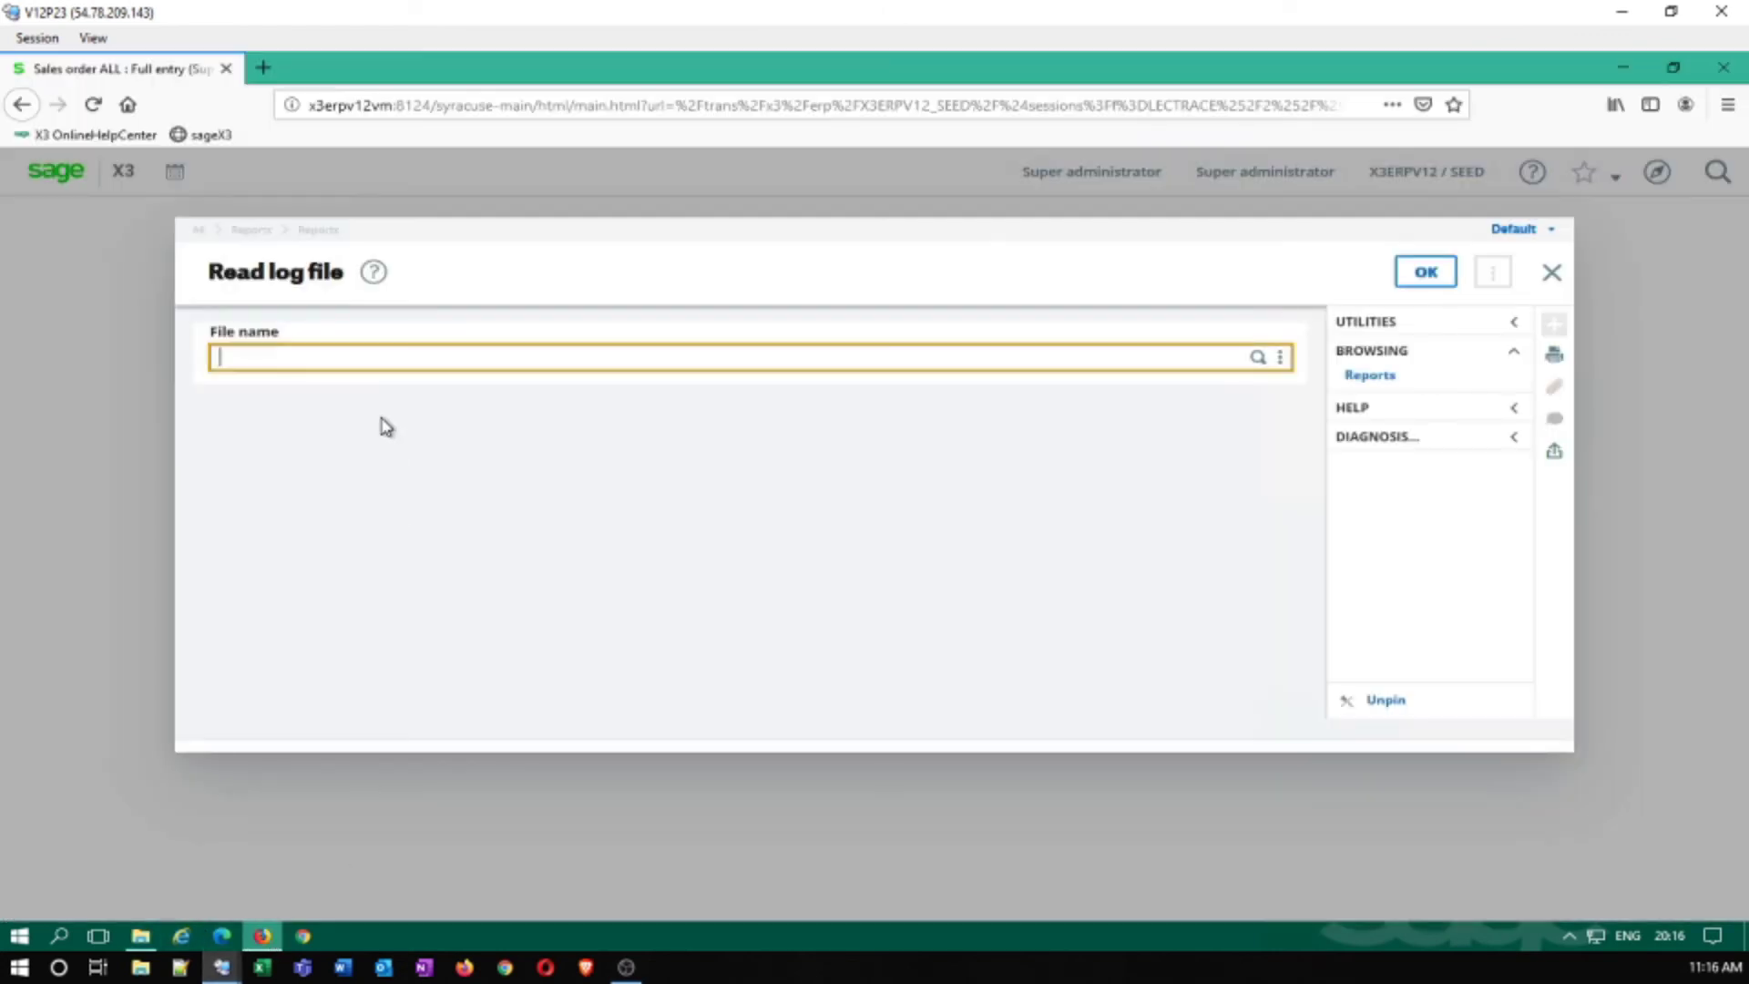
left_click(1258, 357)
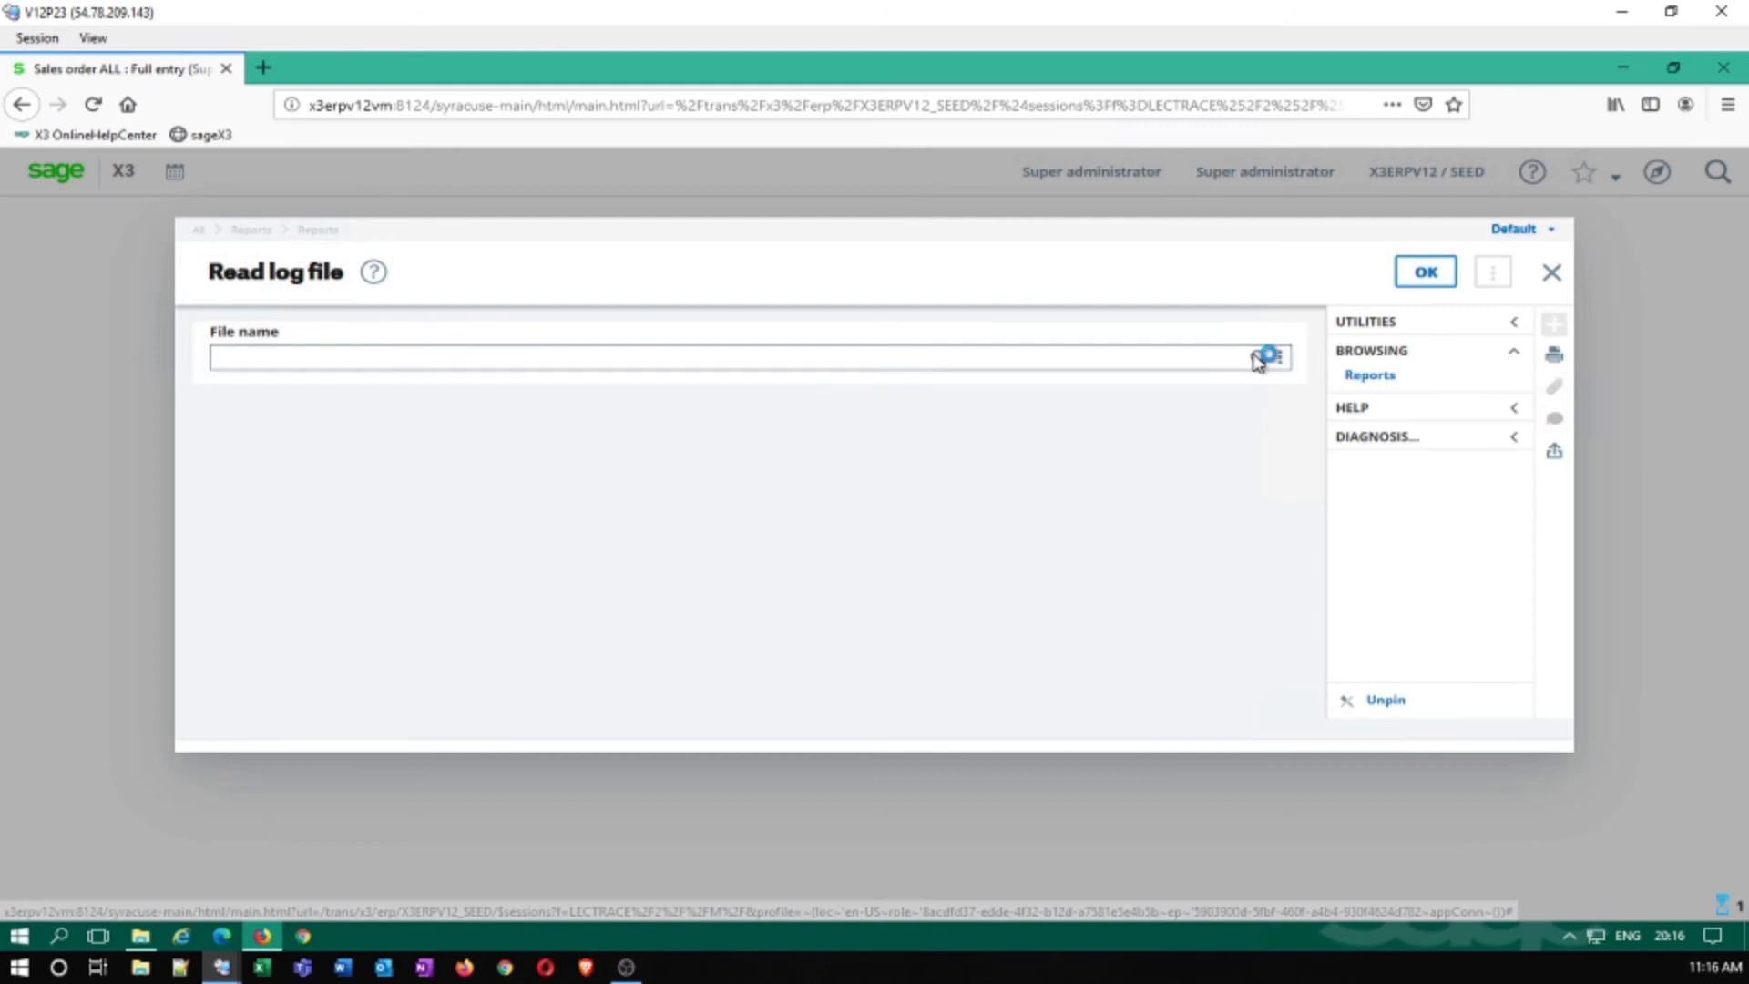
left_click(574, 419)
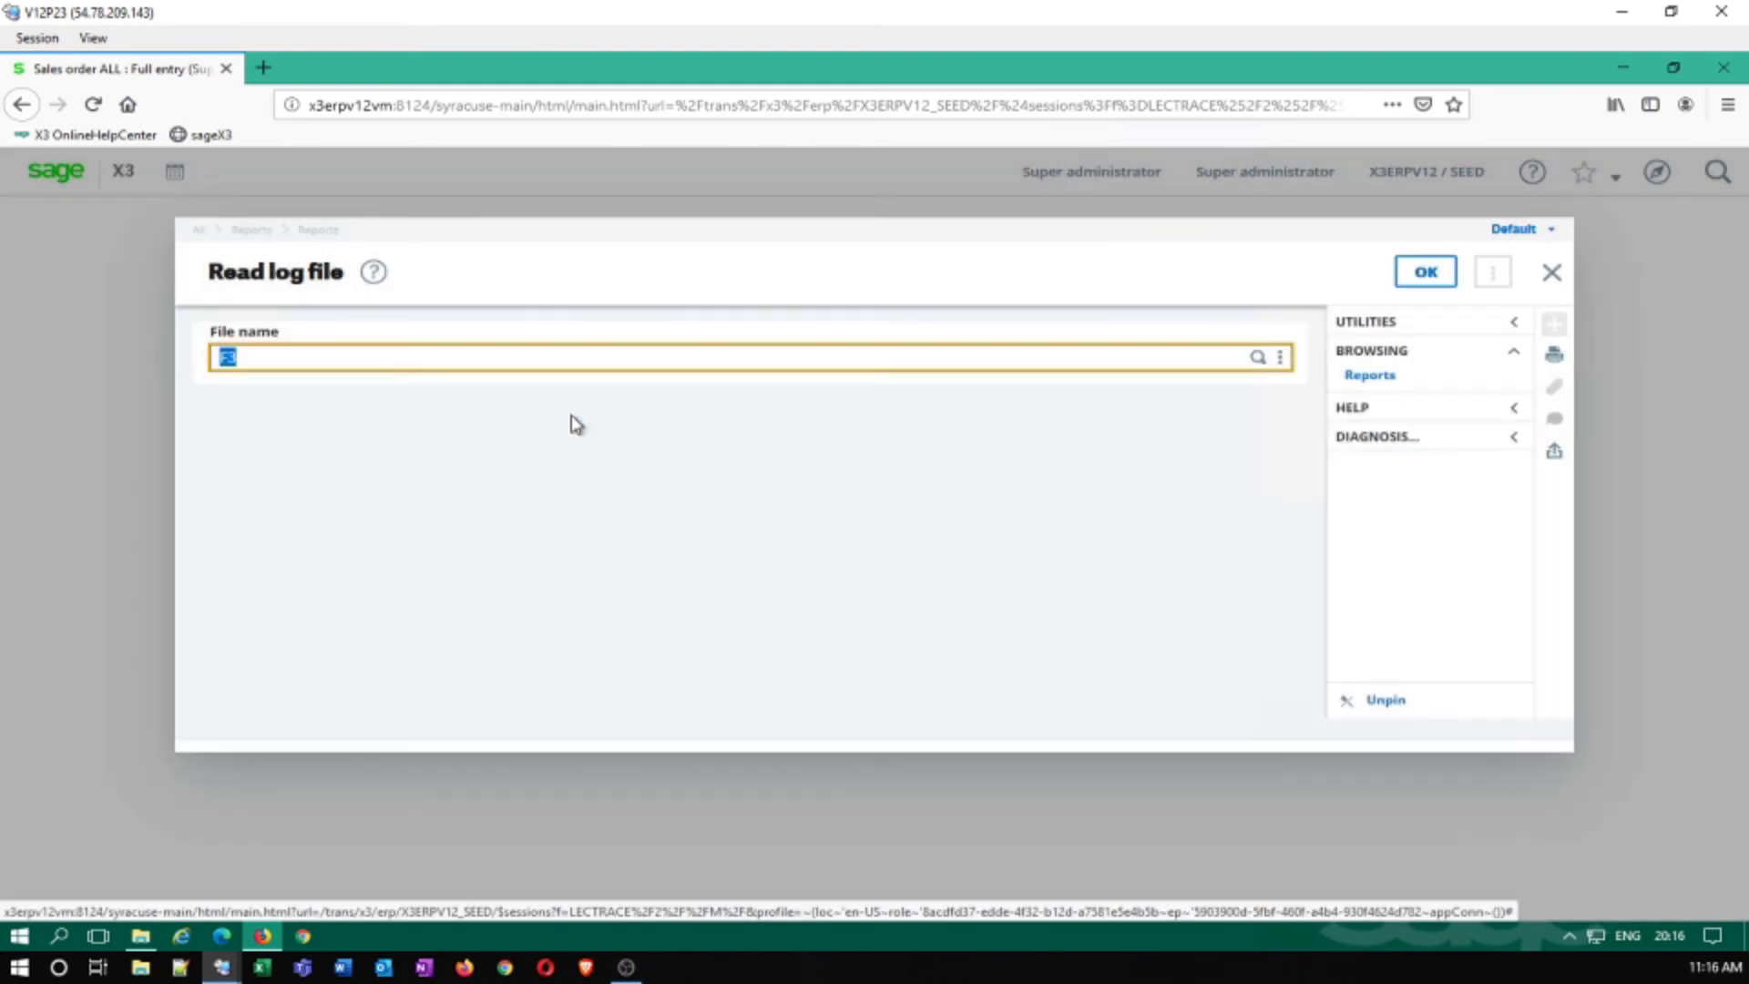
left_click(1426, 272)
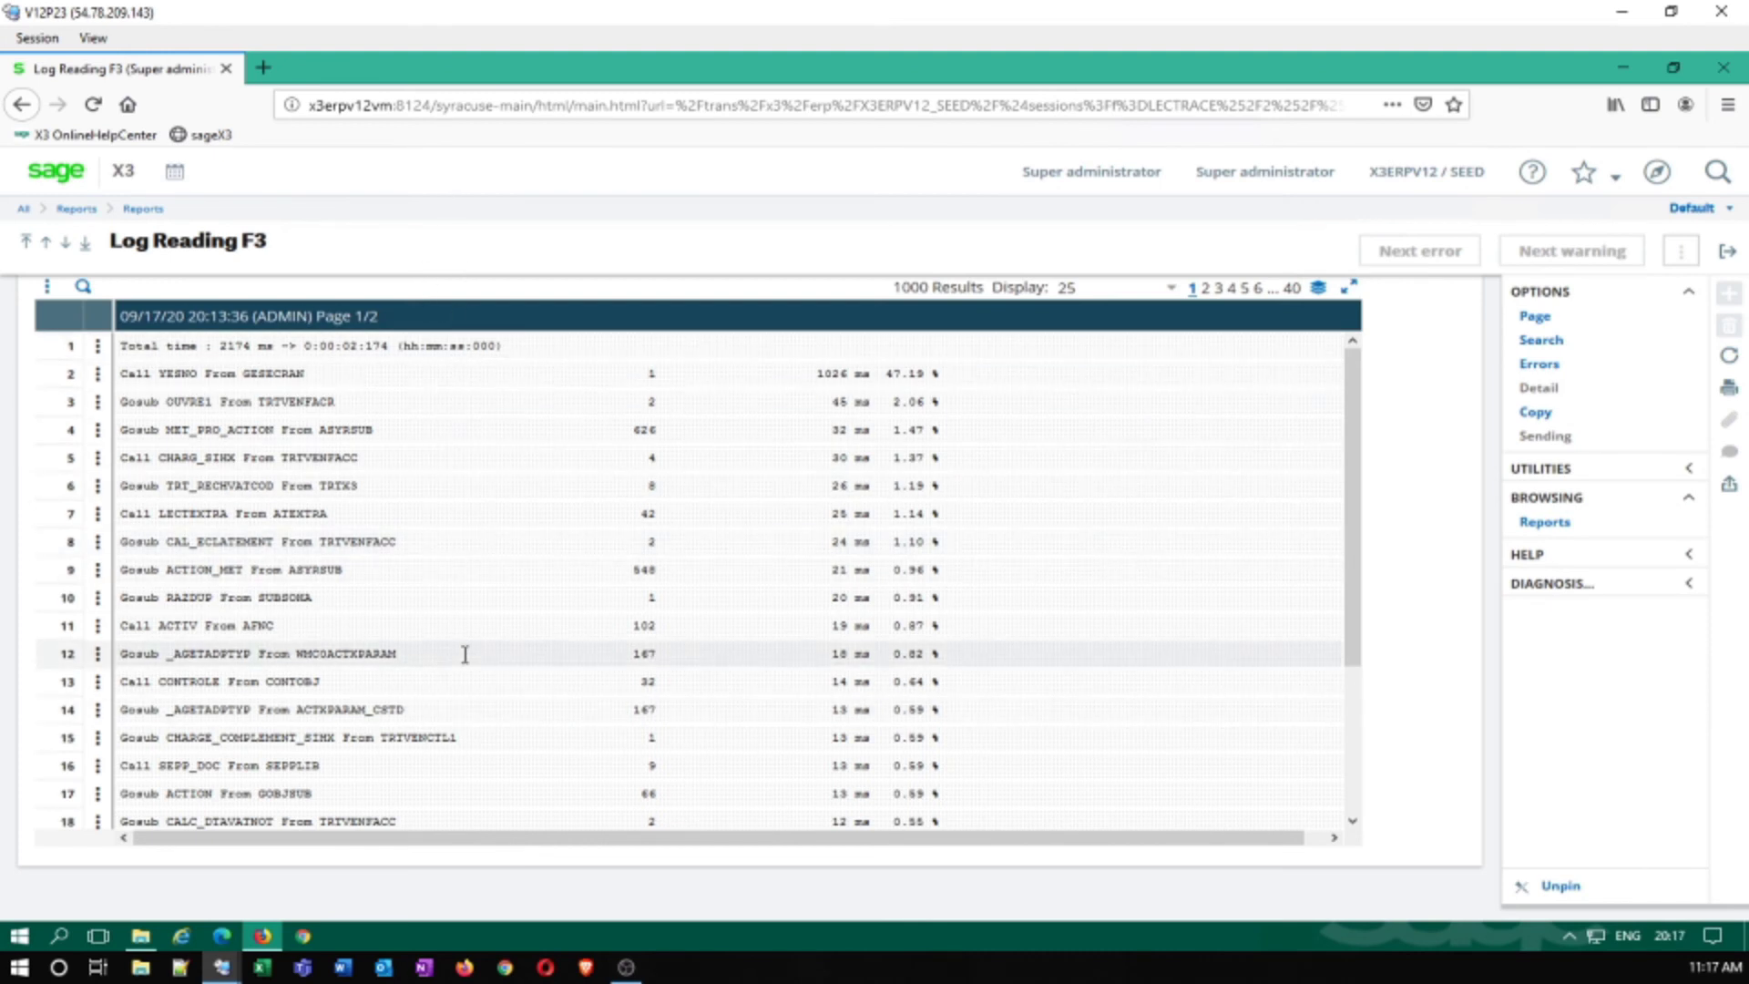
left_click(143, 938)
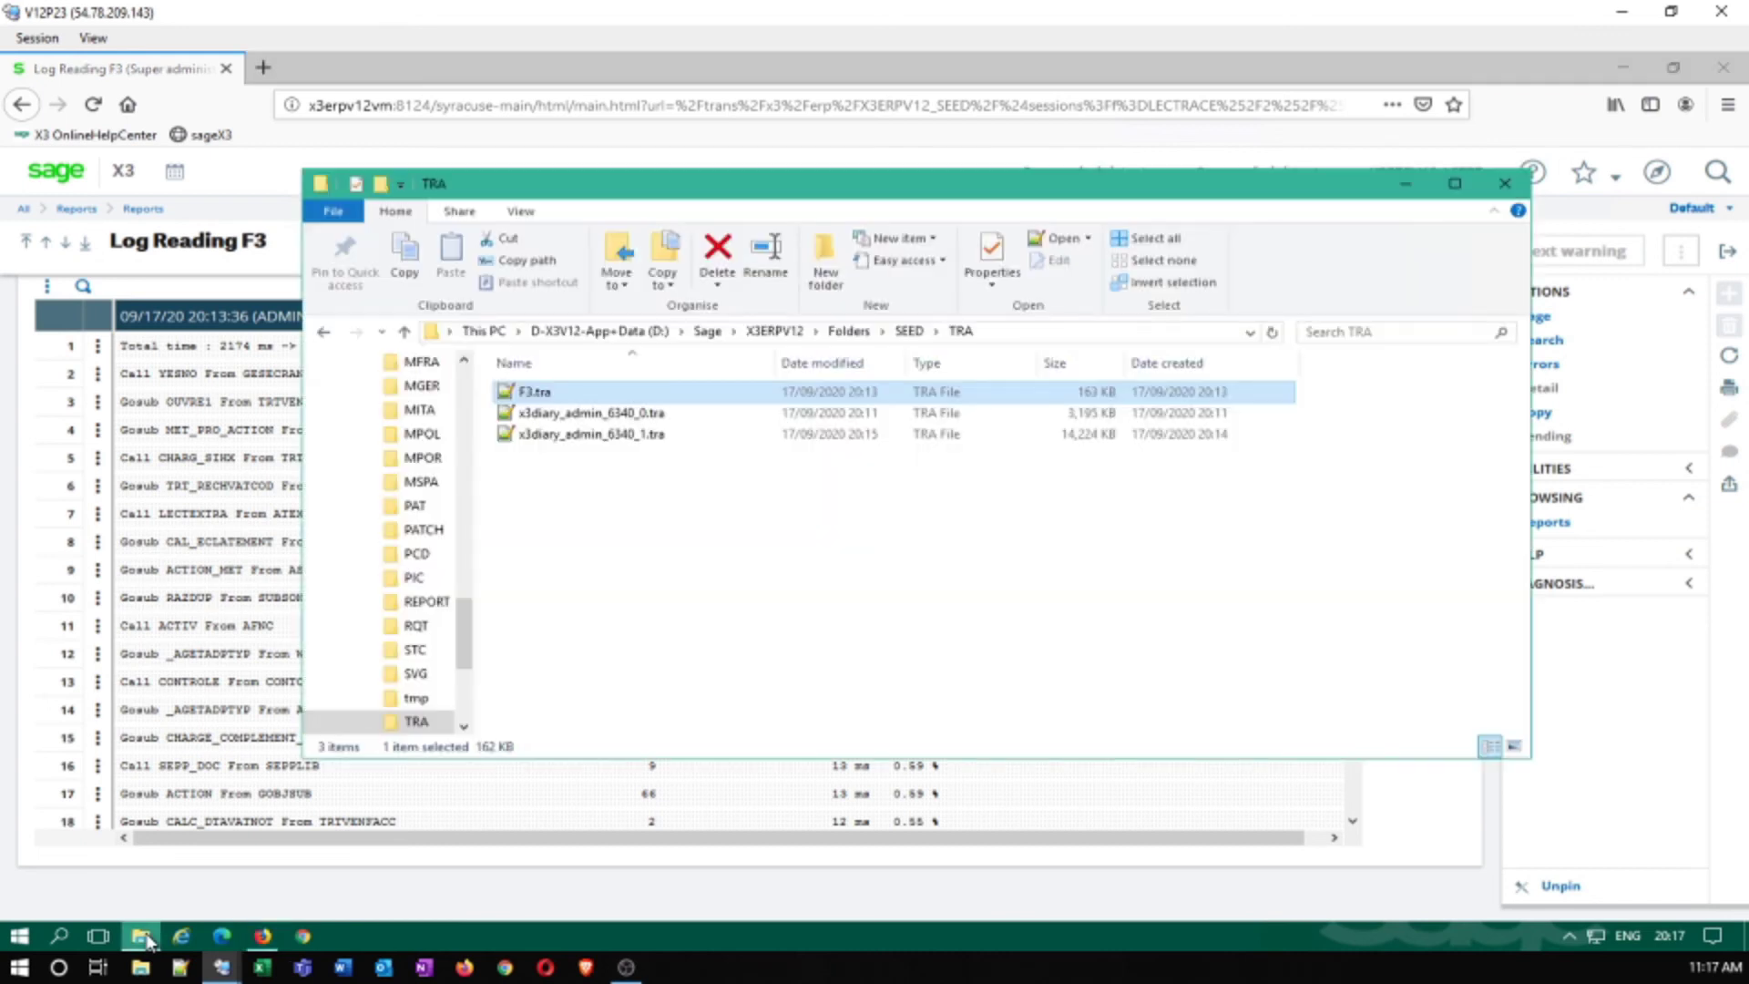
left_click(143, 938)
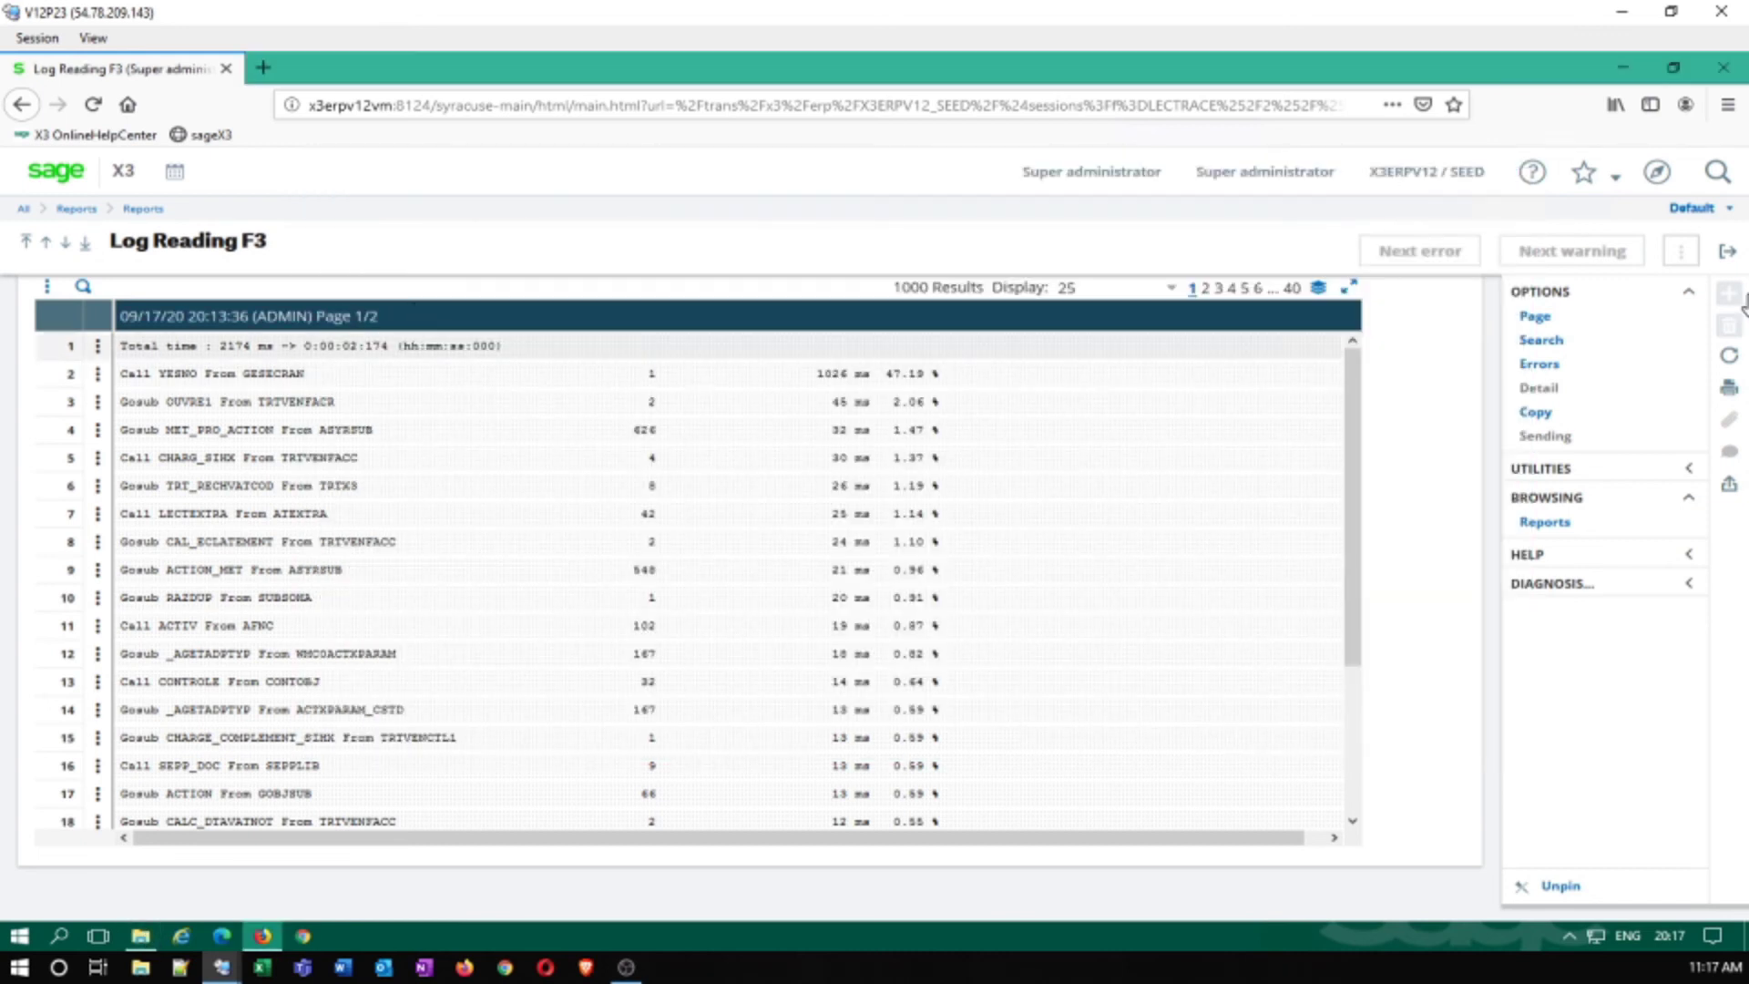
Exit the F3 log reading, dismiss the transaction selection, and log out of Sage X3
left_click(1727, 250)
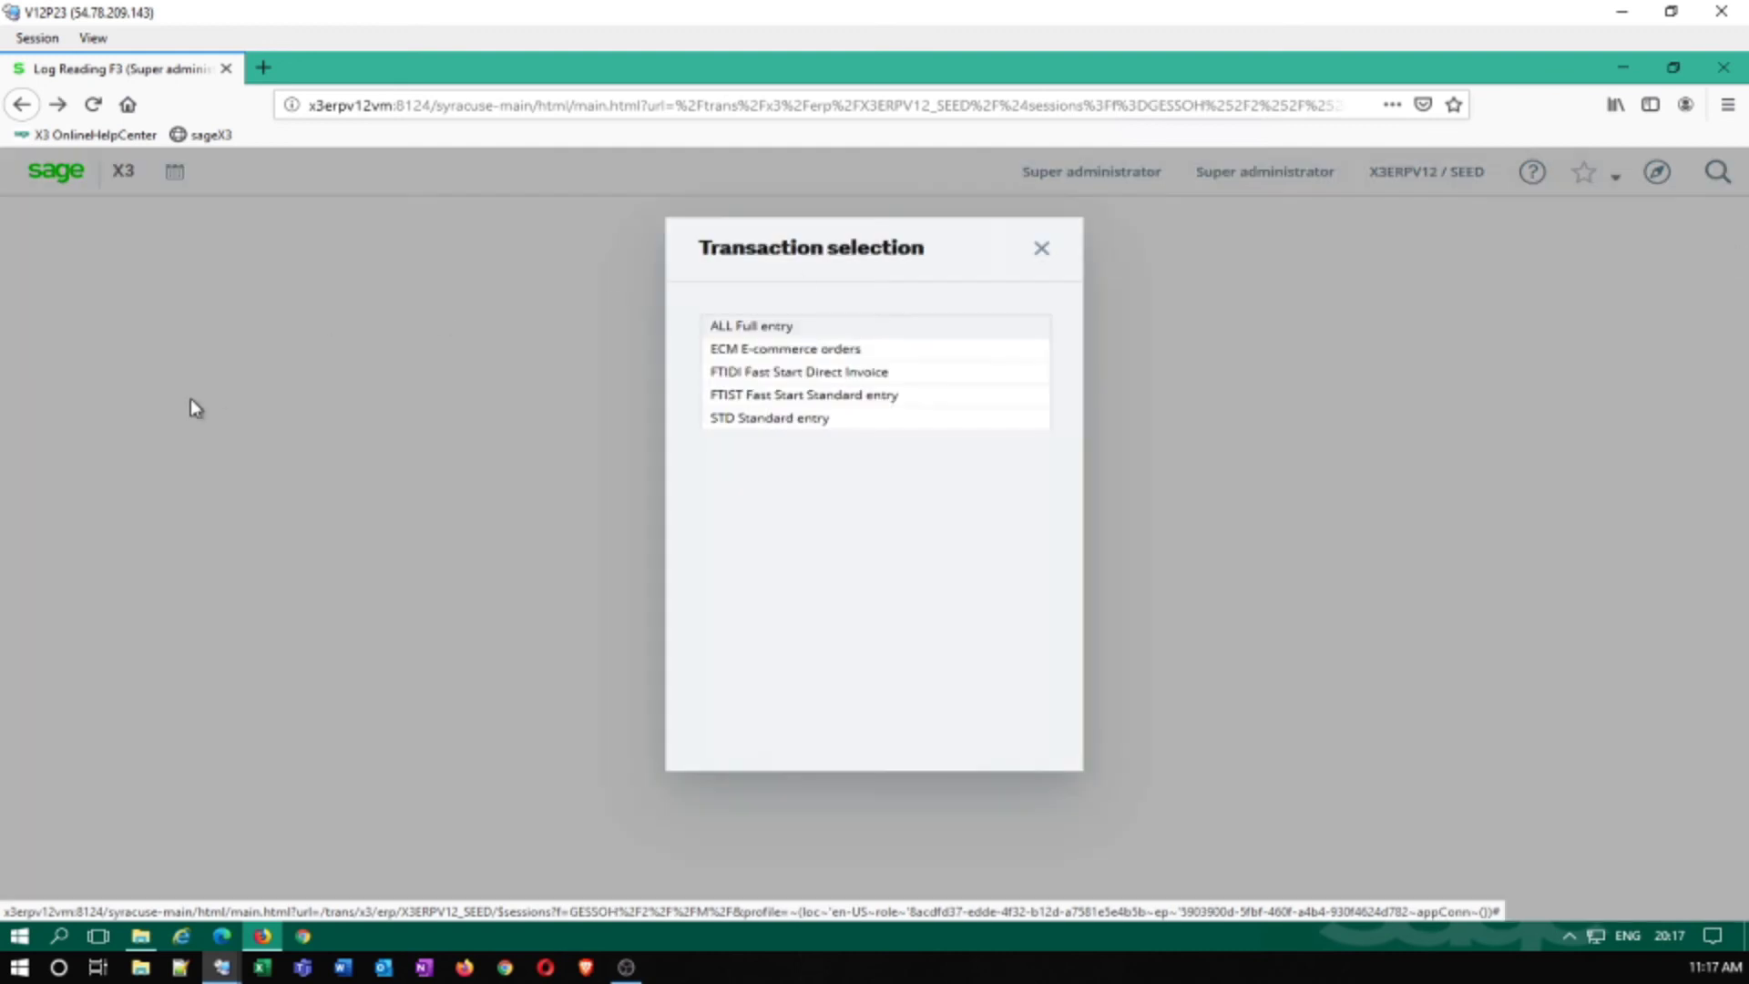
left_click(1044, 250)
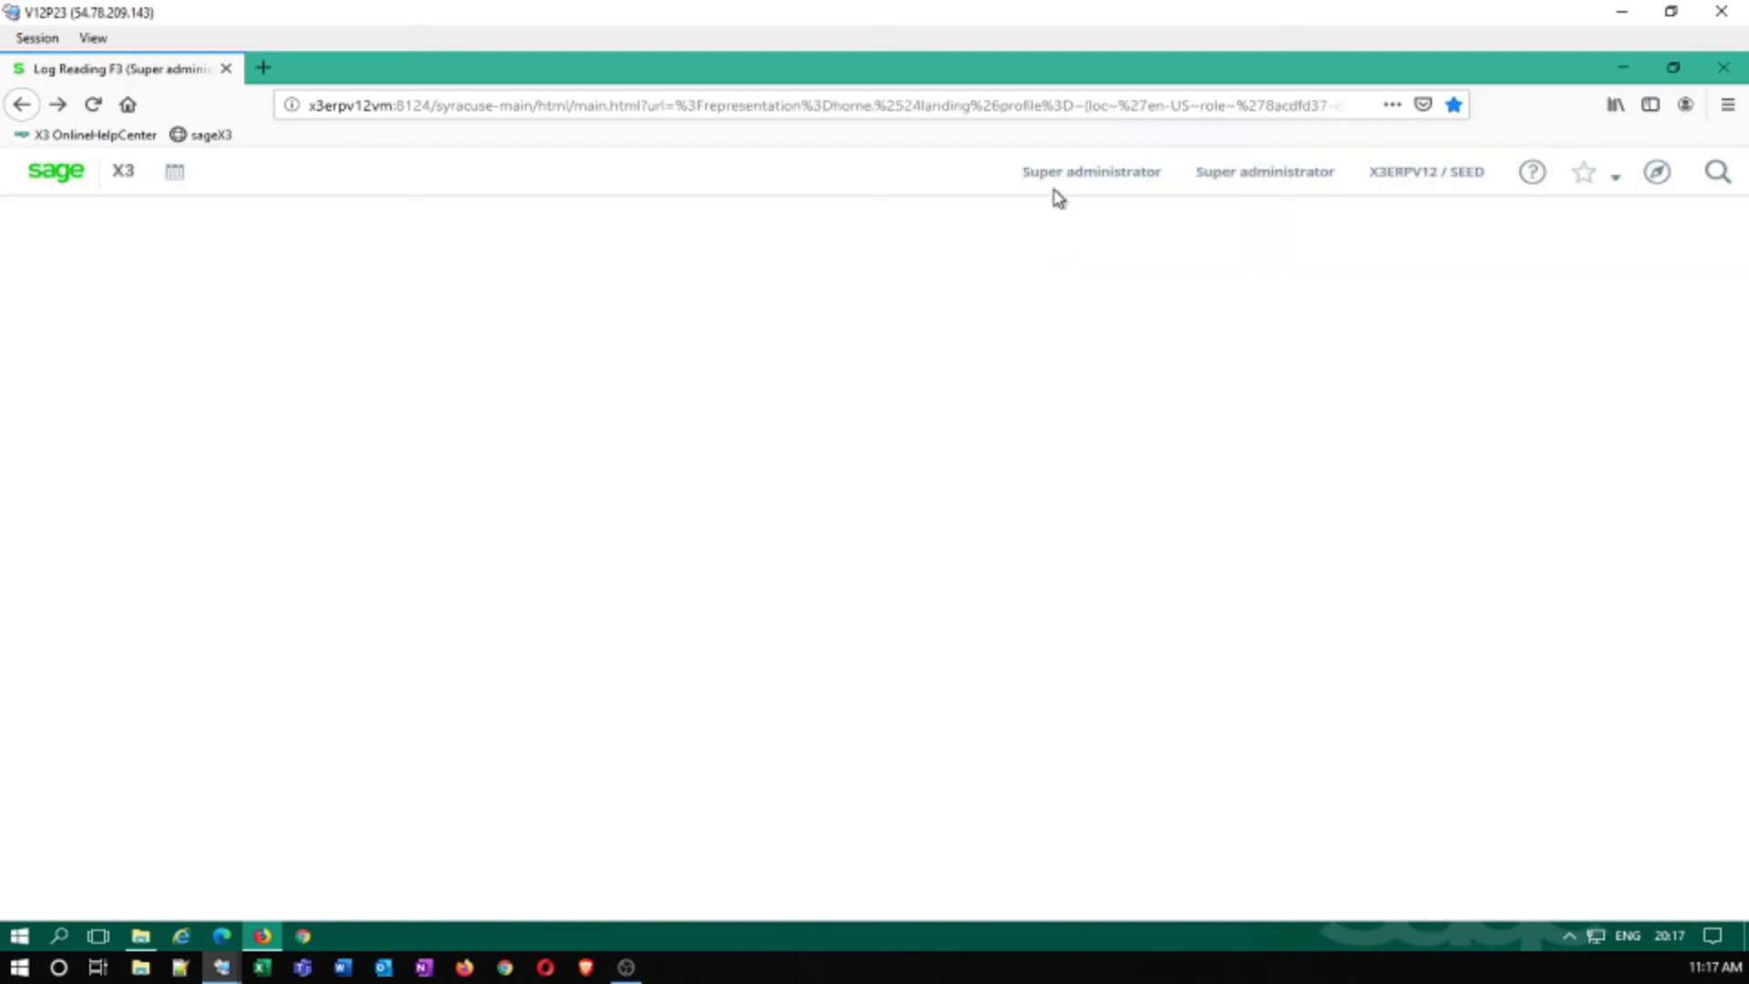
left_click(1055, 187)
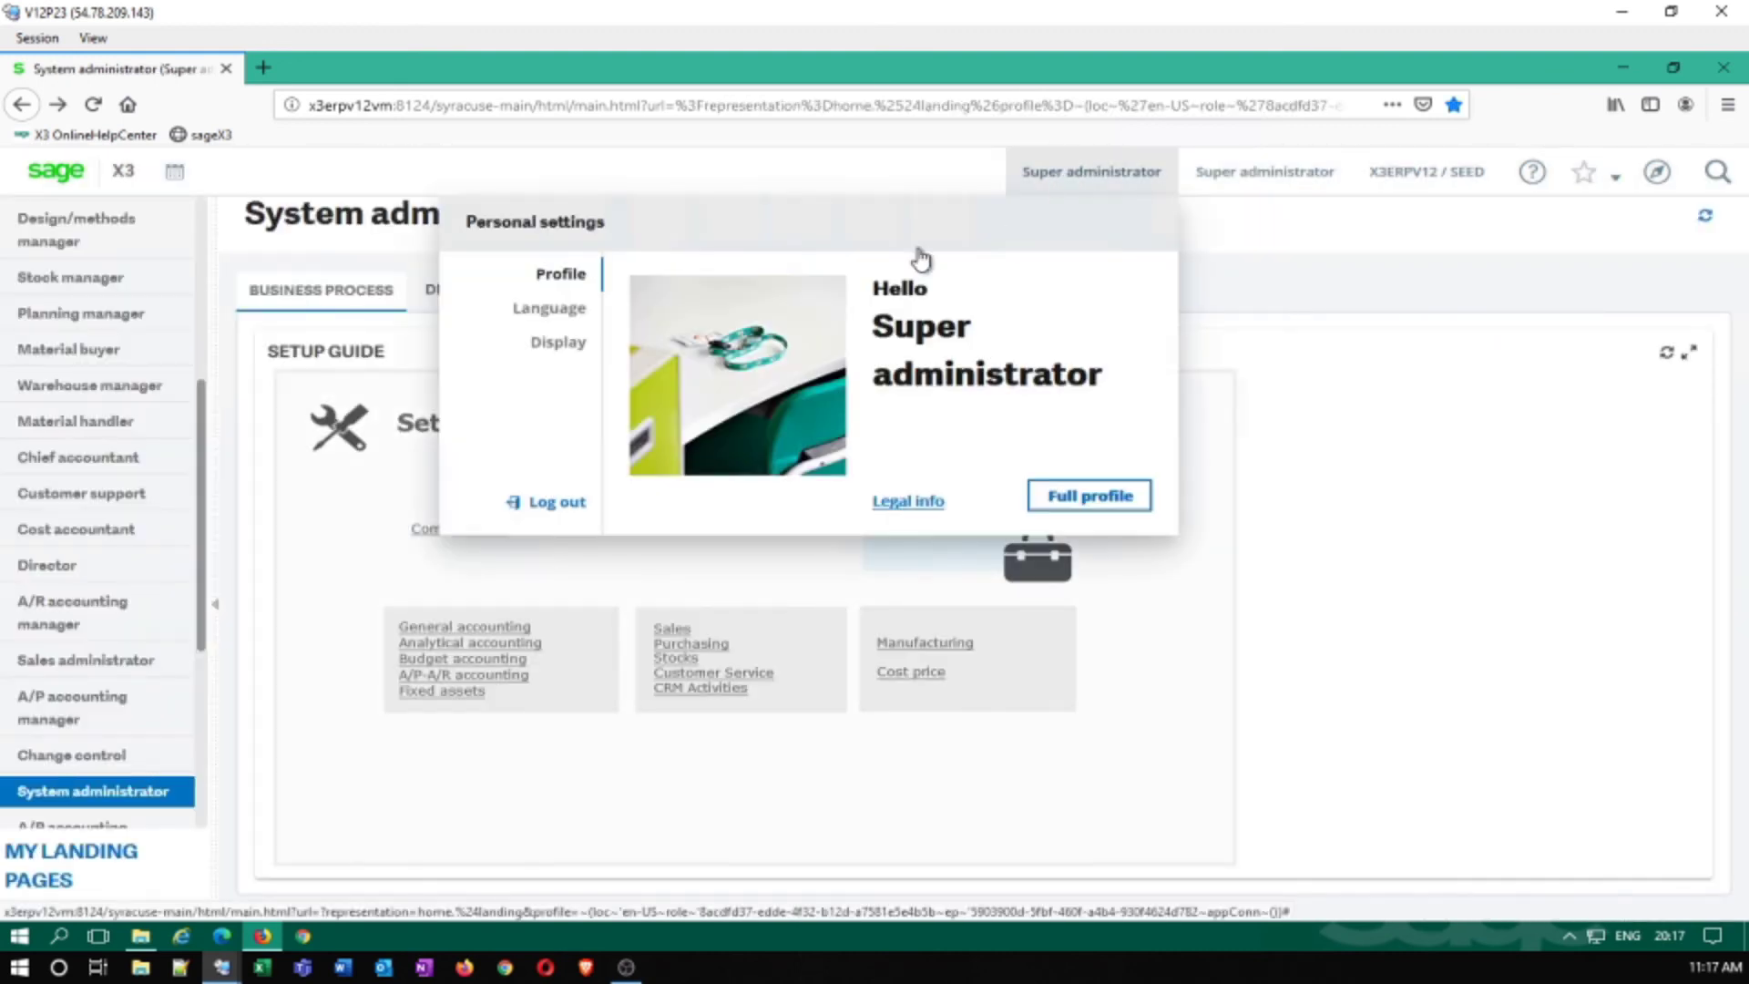
left_click(557, 502)
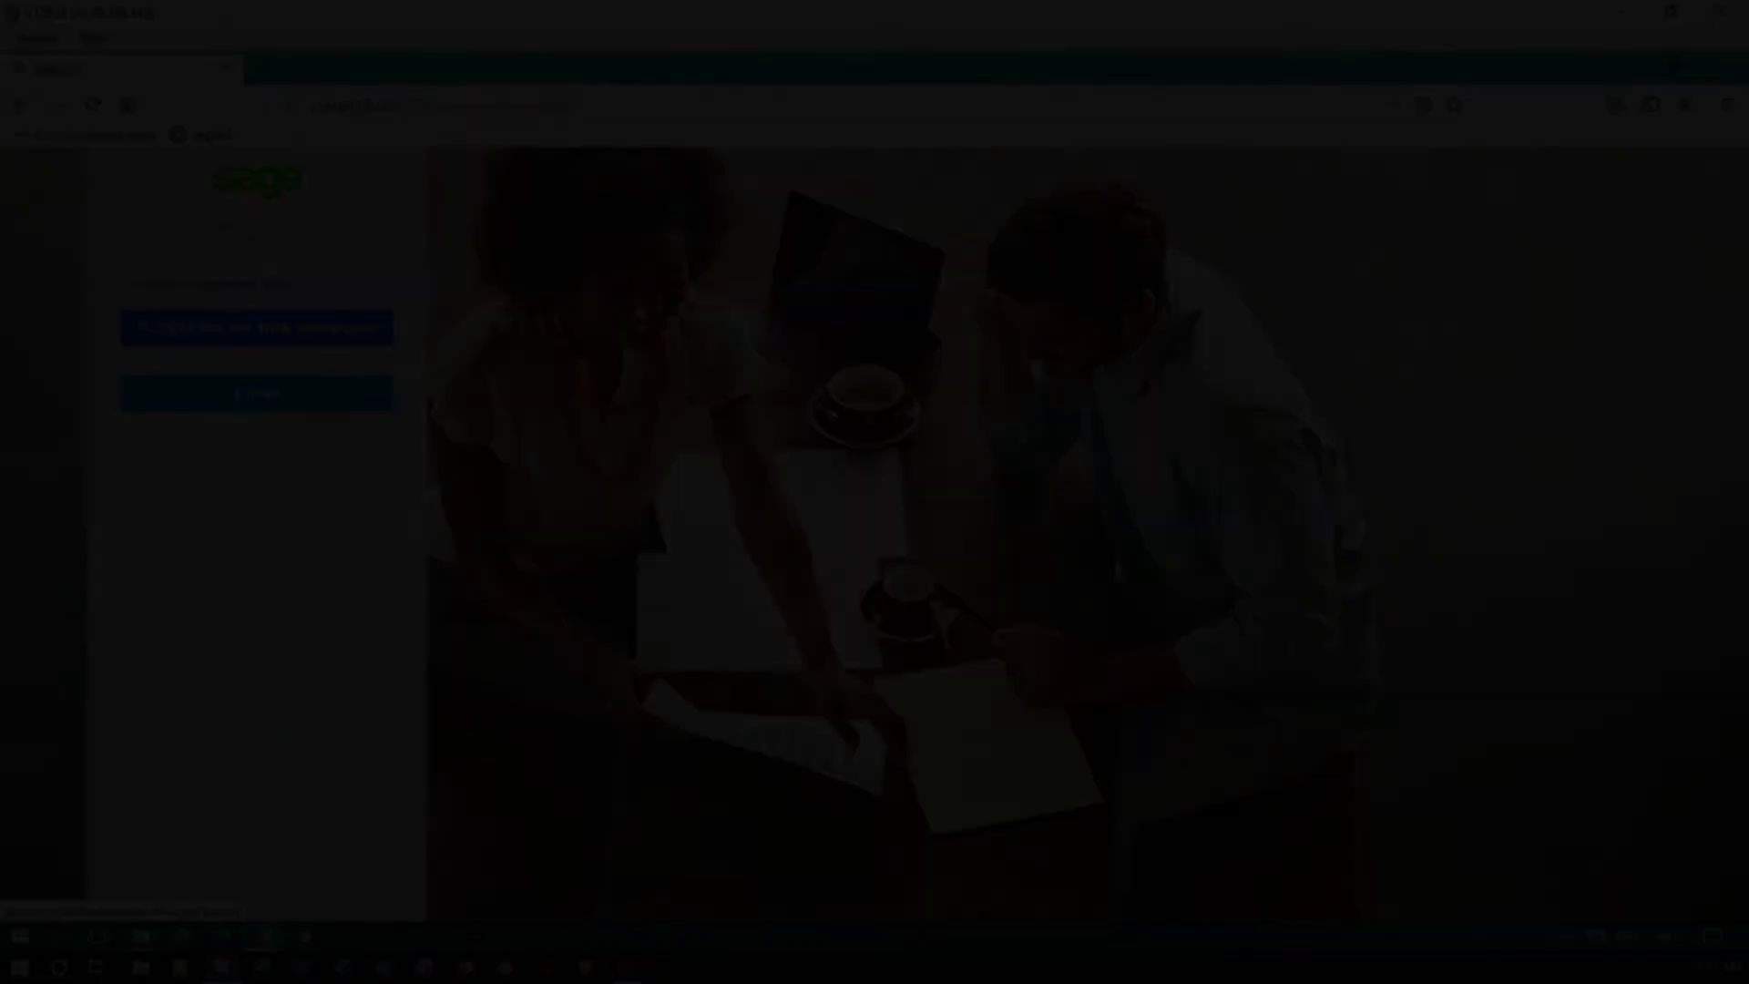
Open the X3 Online Help Center, search for "engine trace", and open the Engine trace article
left_click(83, 136)
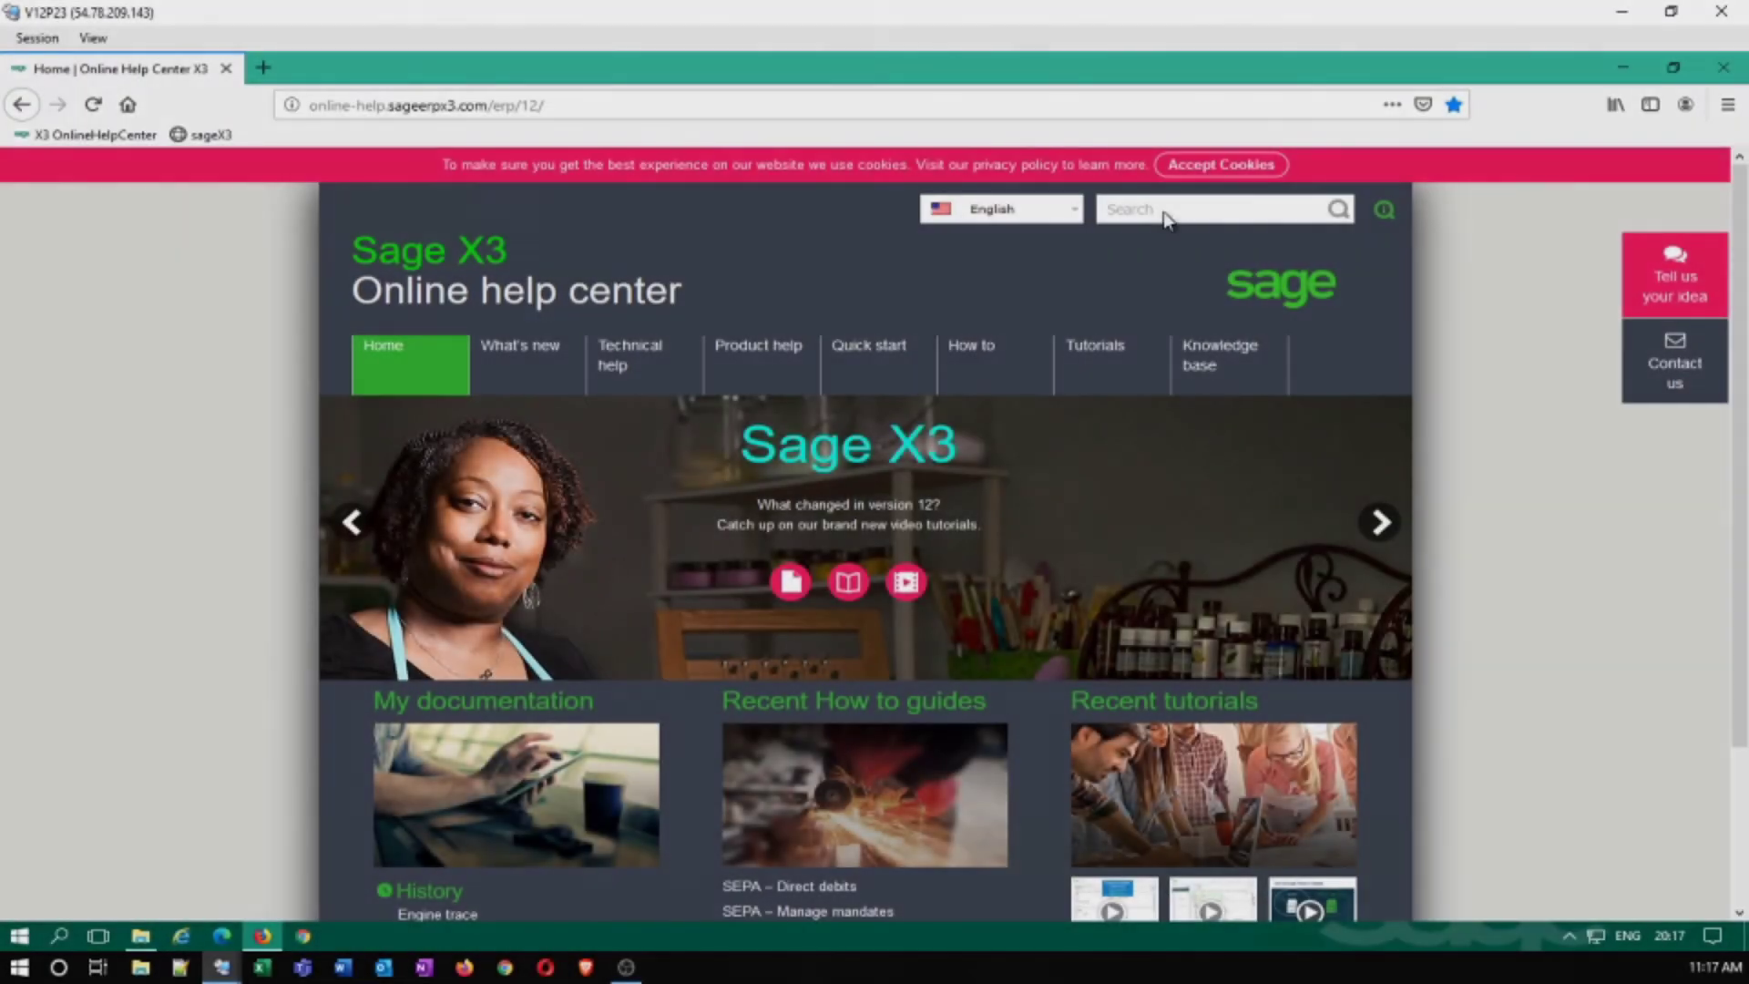
left_click(1165, 211)
type("e")
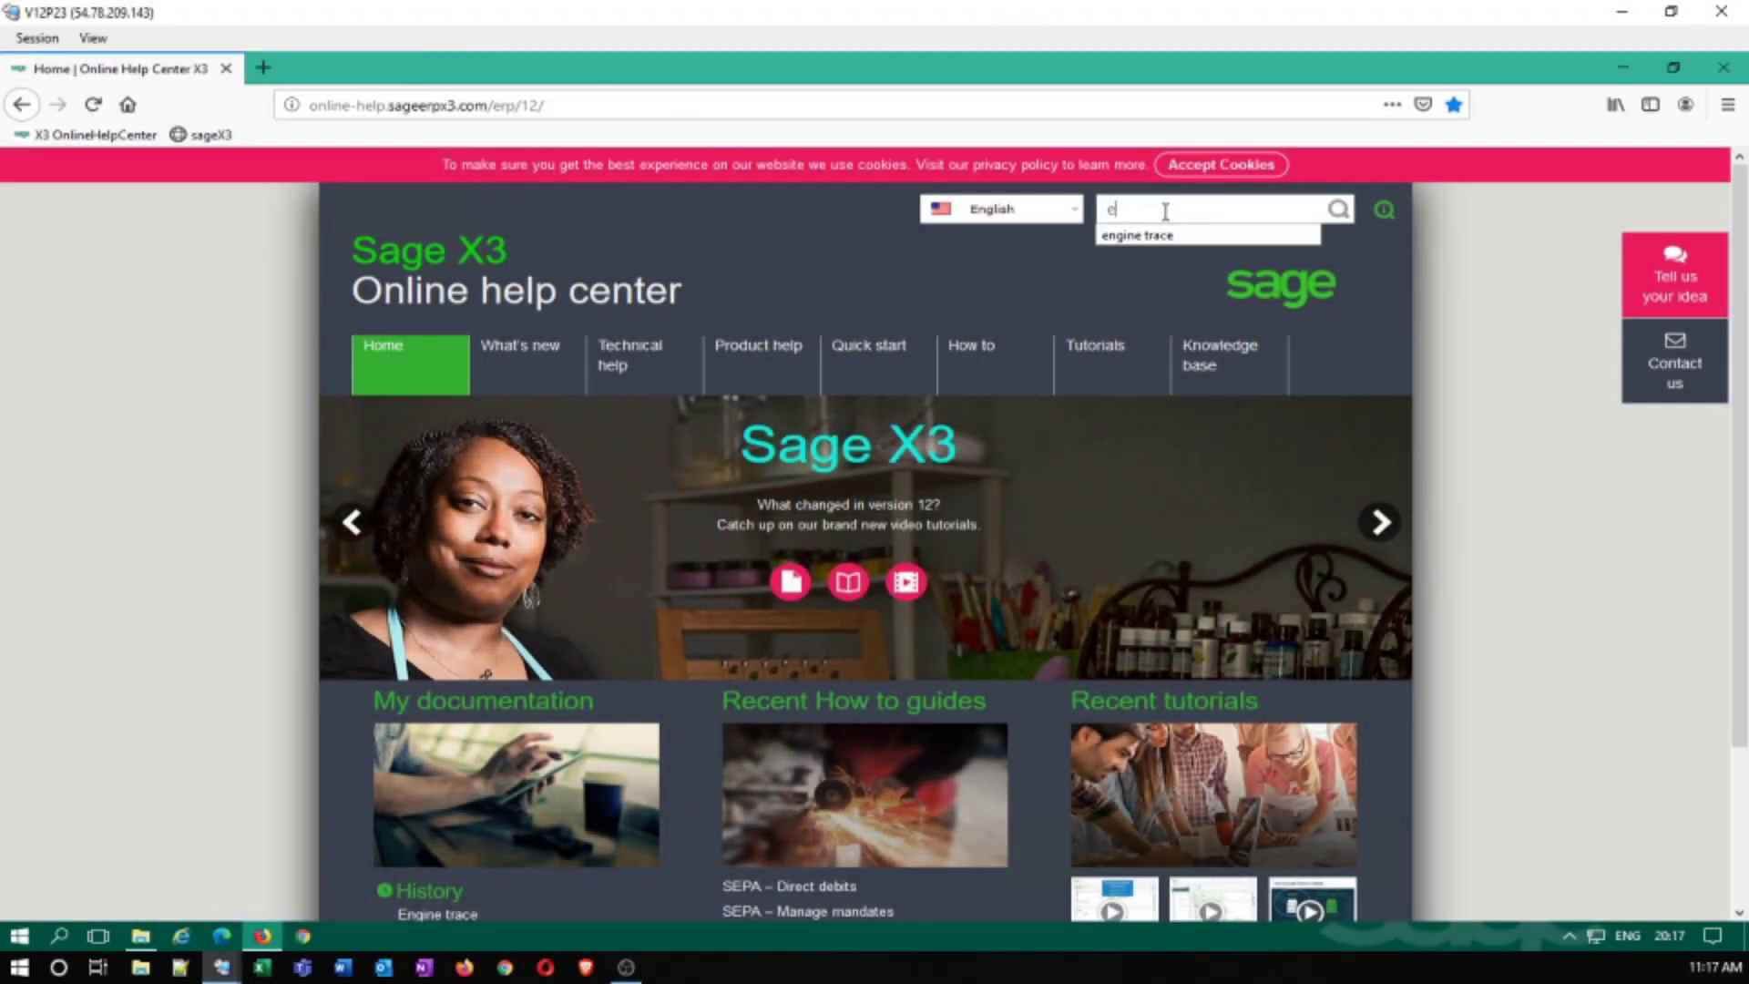
type("ngine trace")
key("Return")
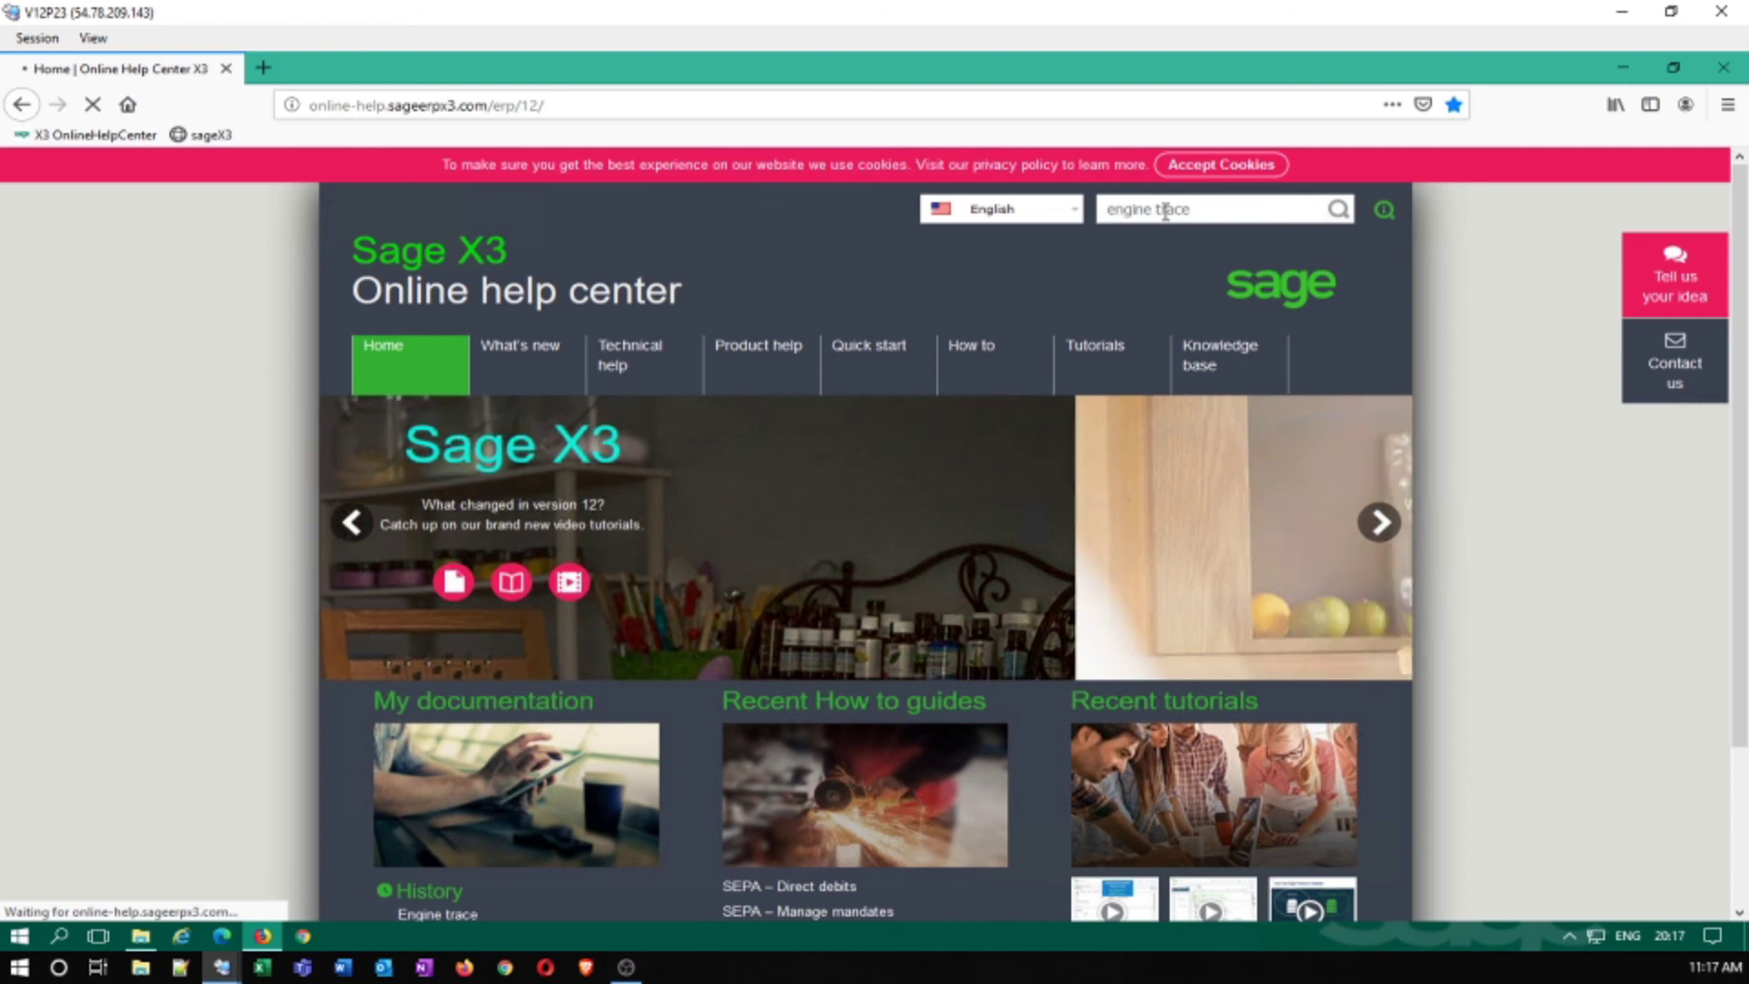
left_click(584, 581)
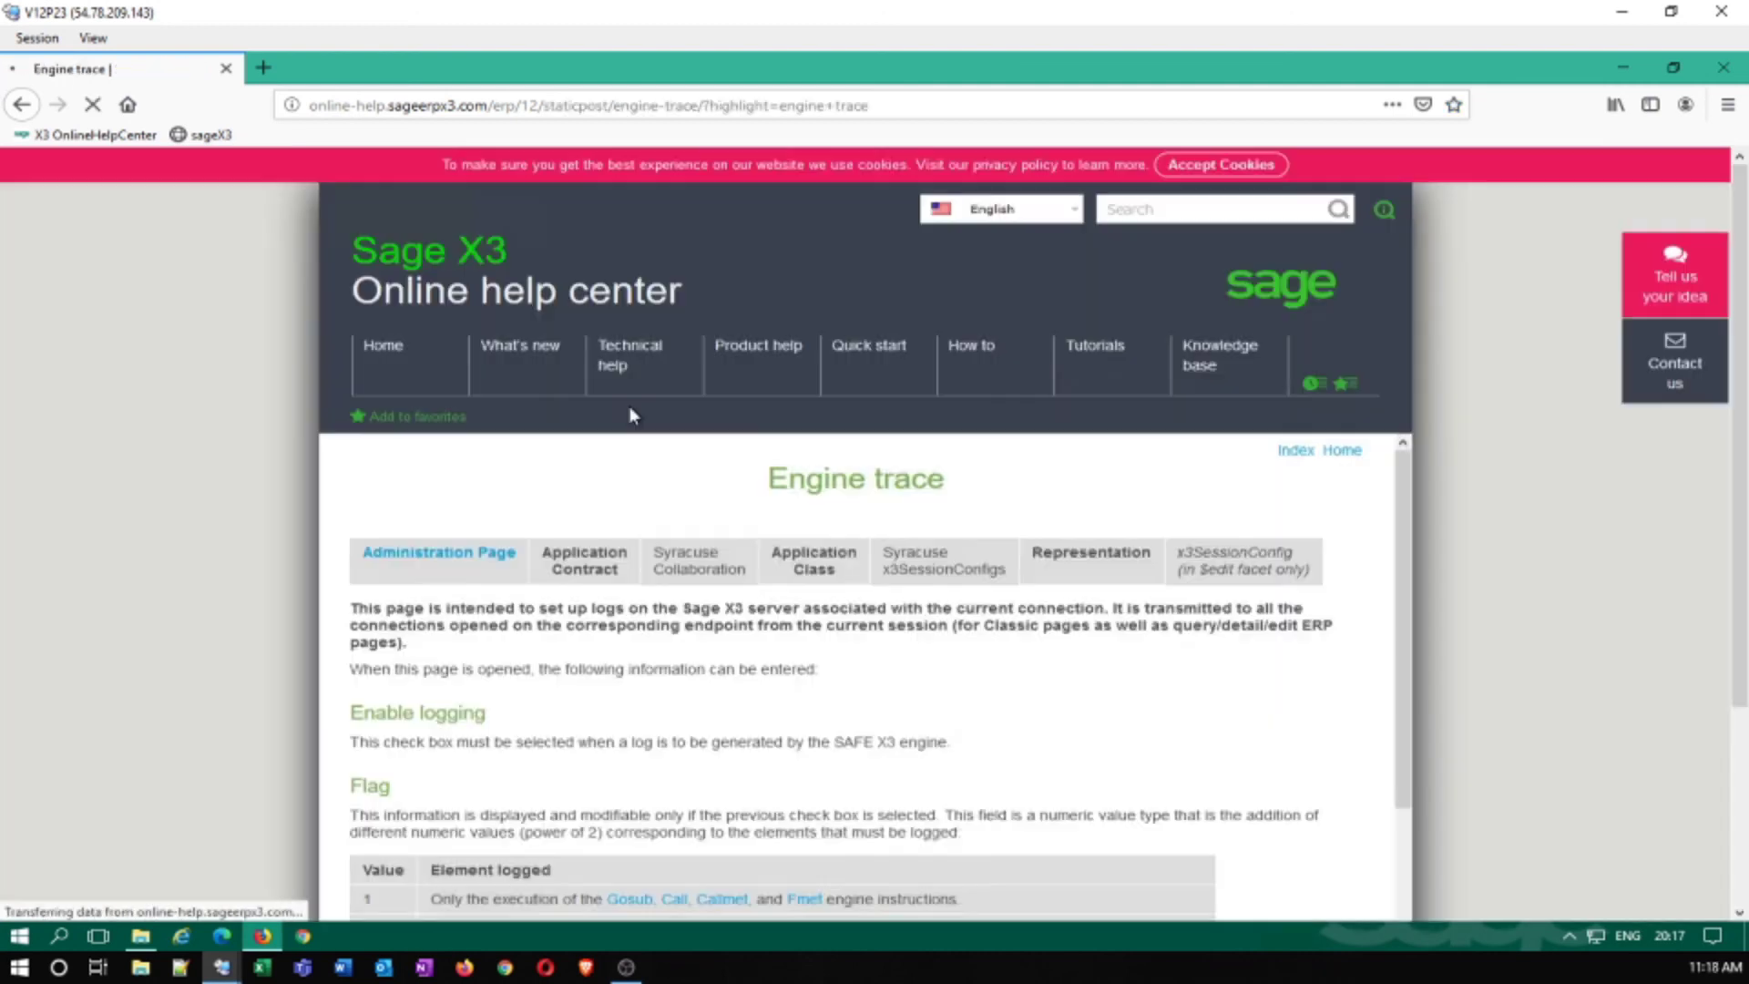
Read the Engine trace article, covering the flag values, log directory, endpoint, and the activate and deactivate log operations
scroll(1081, 454, "down", 1)
scroll(1081, 455, "down", 5)
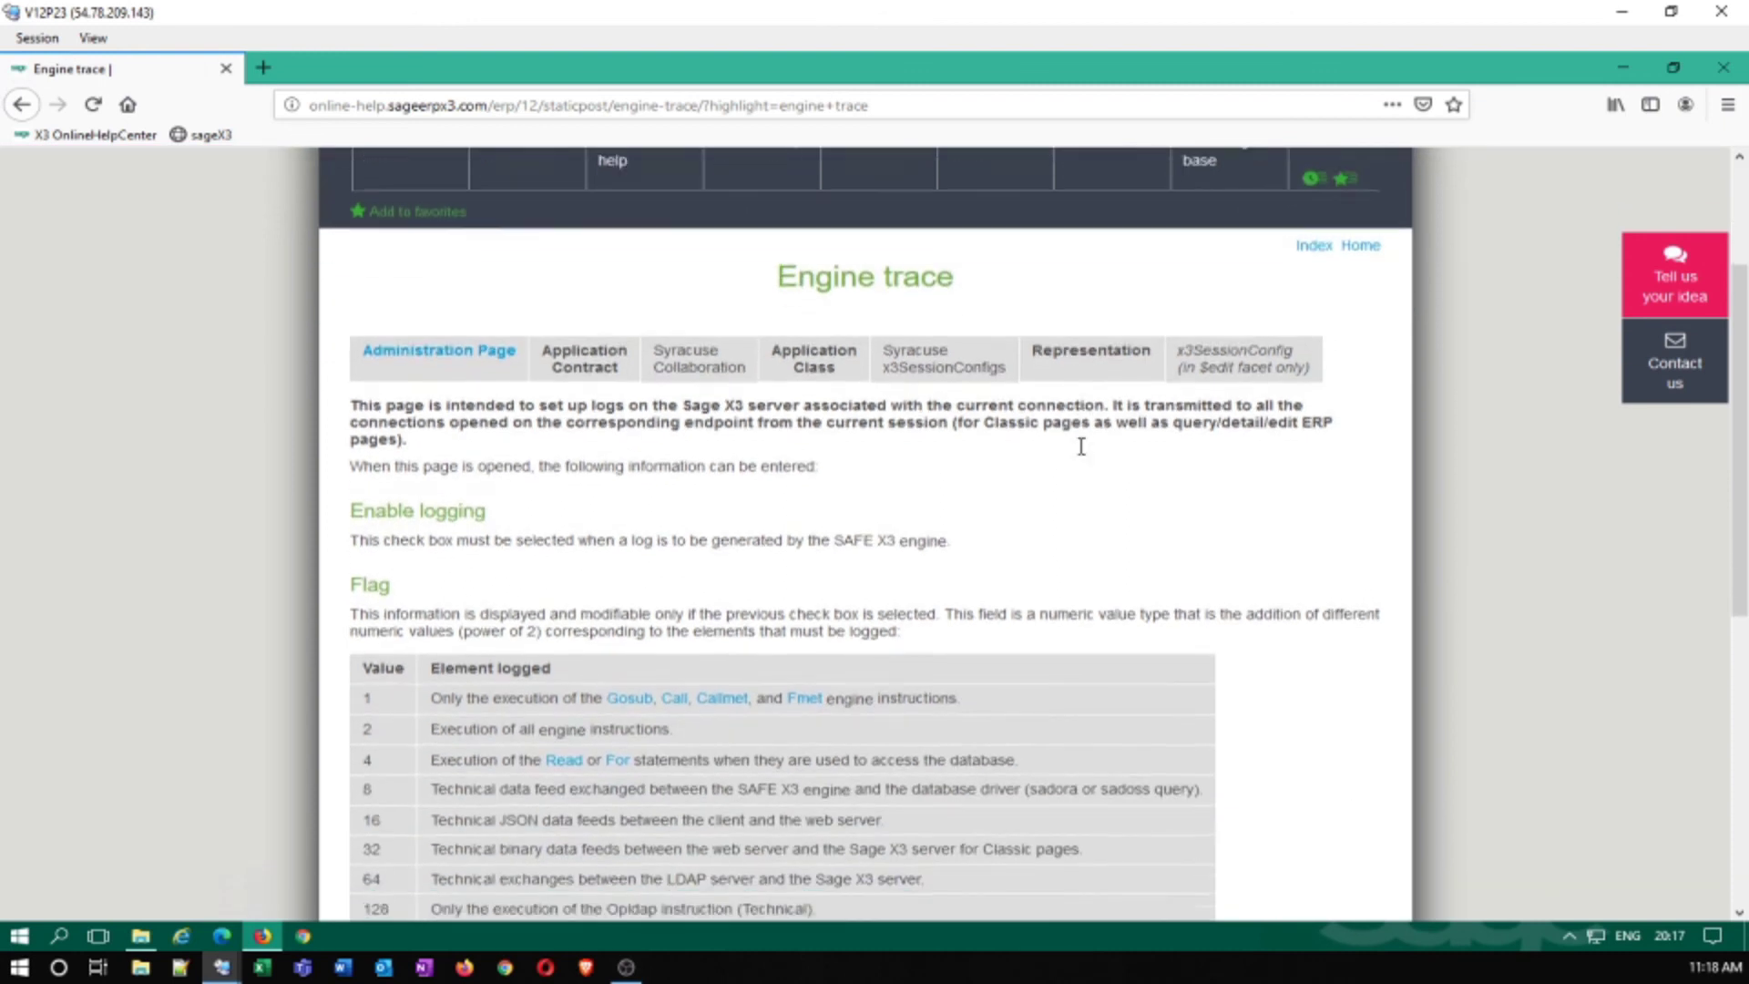
scroll(1084, 455, "up", 1)
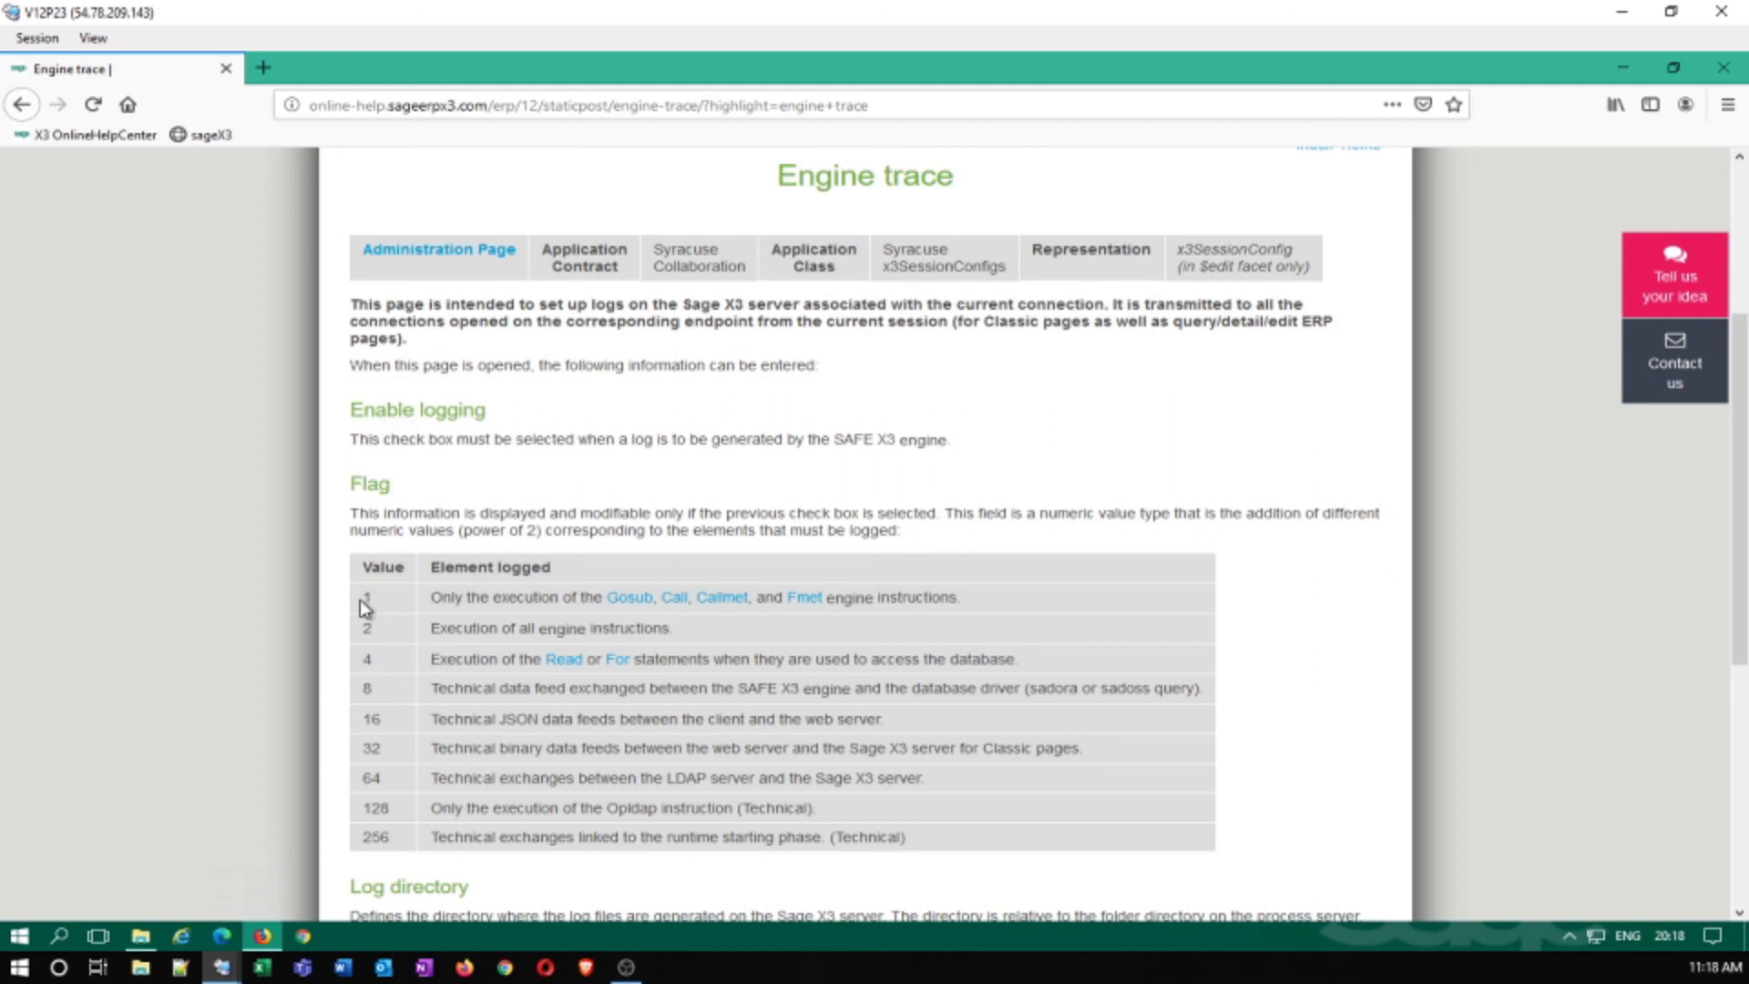
scroll(347, 860, "down", 3)
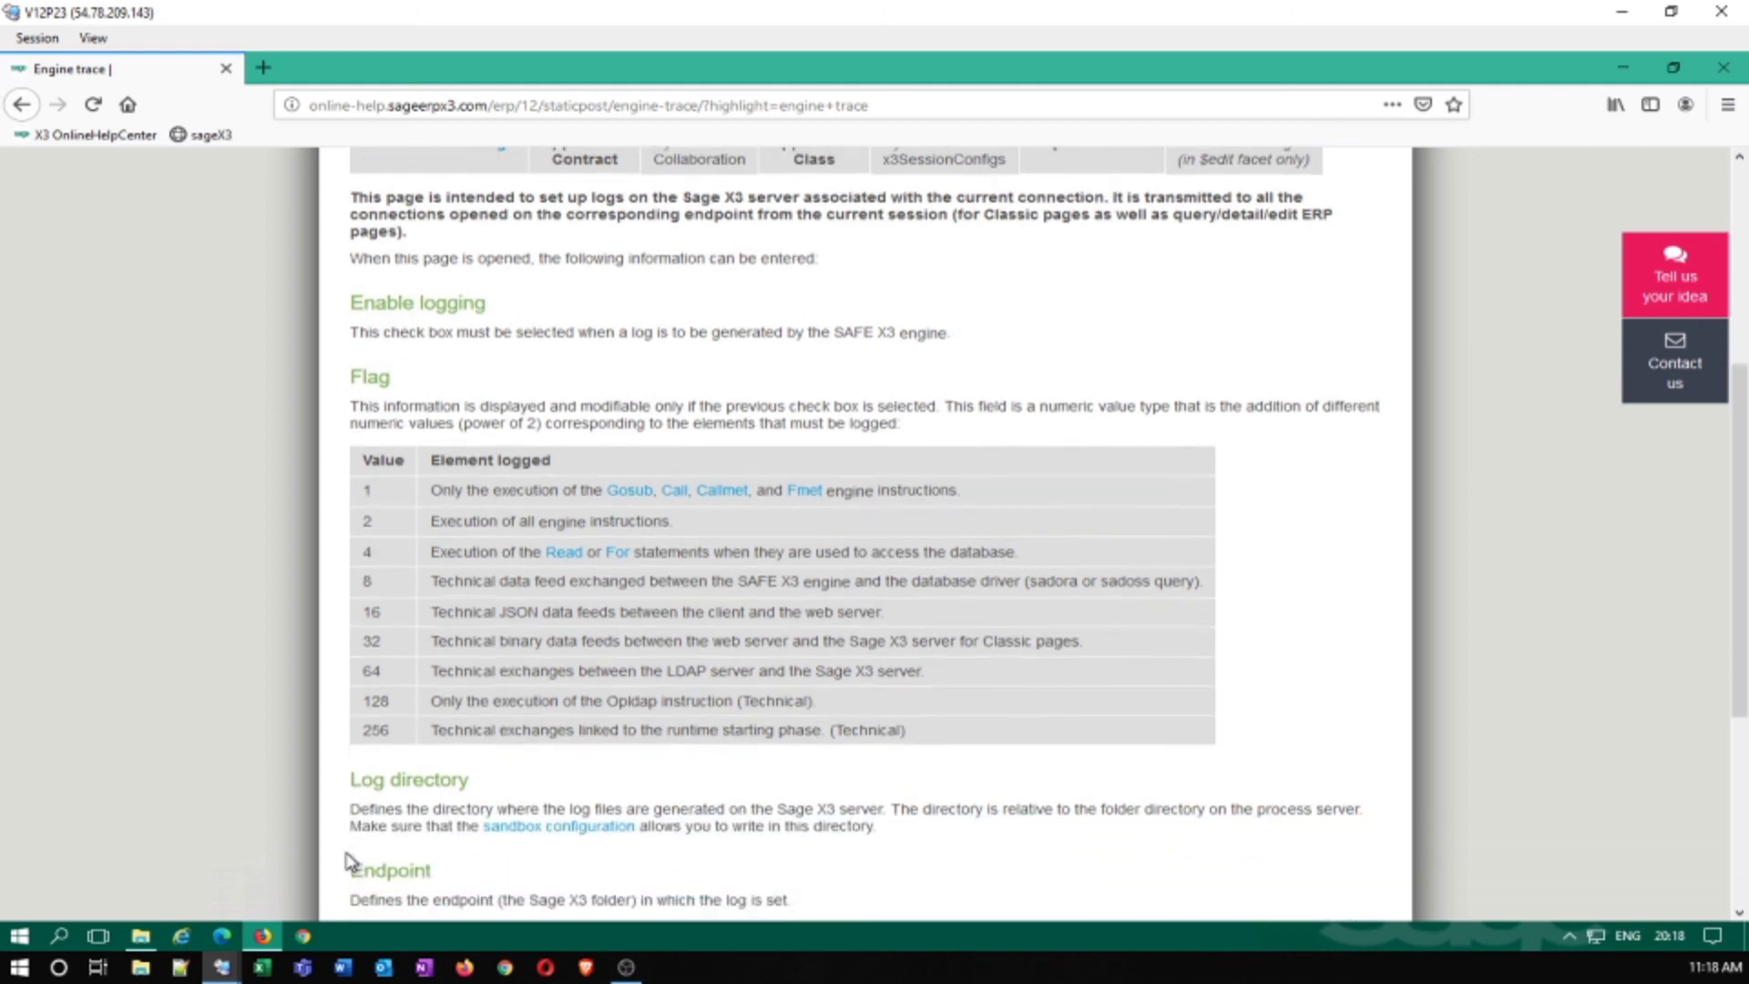
scroll(347, 860, "down", 3)
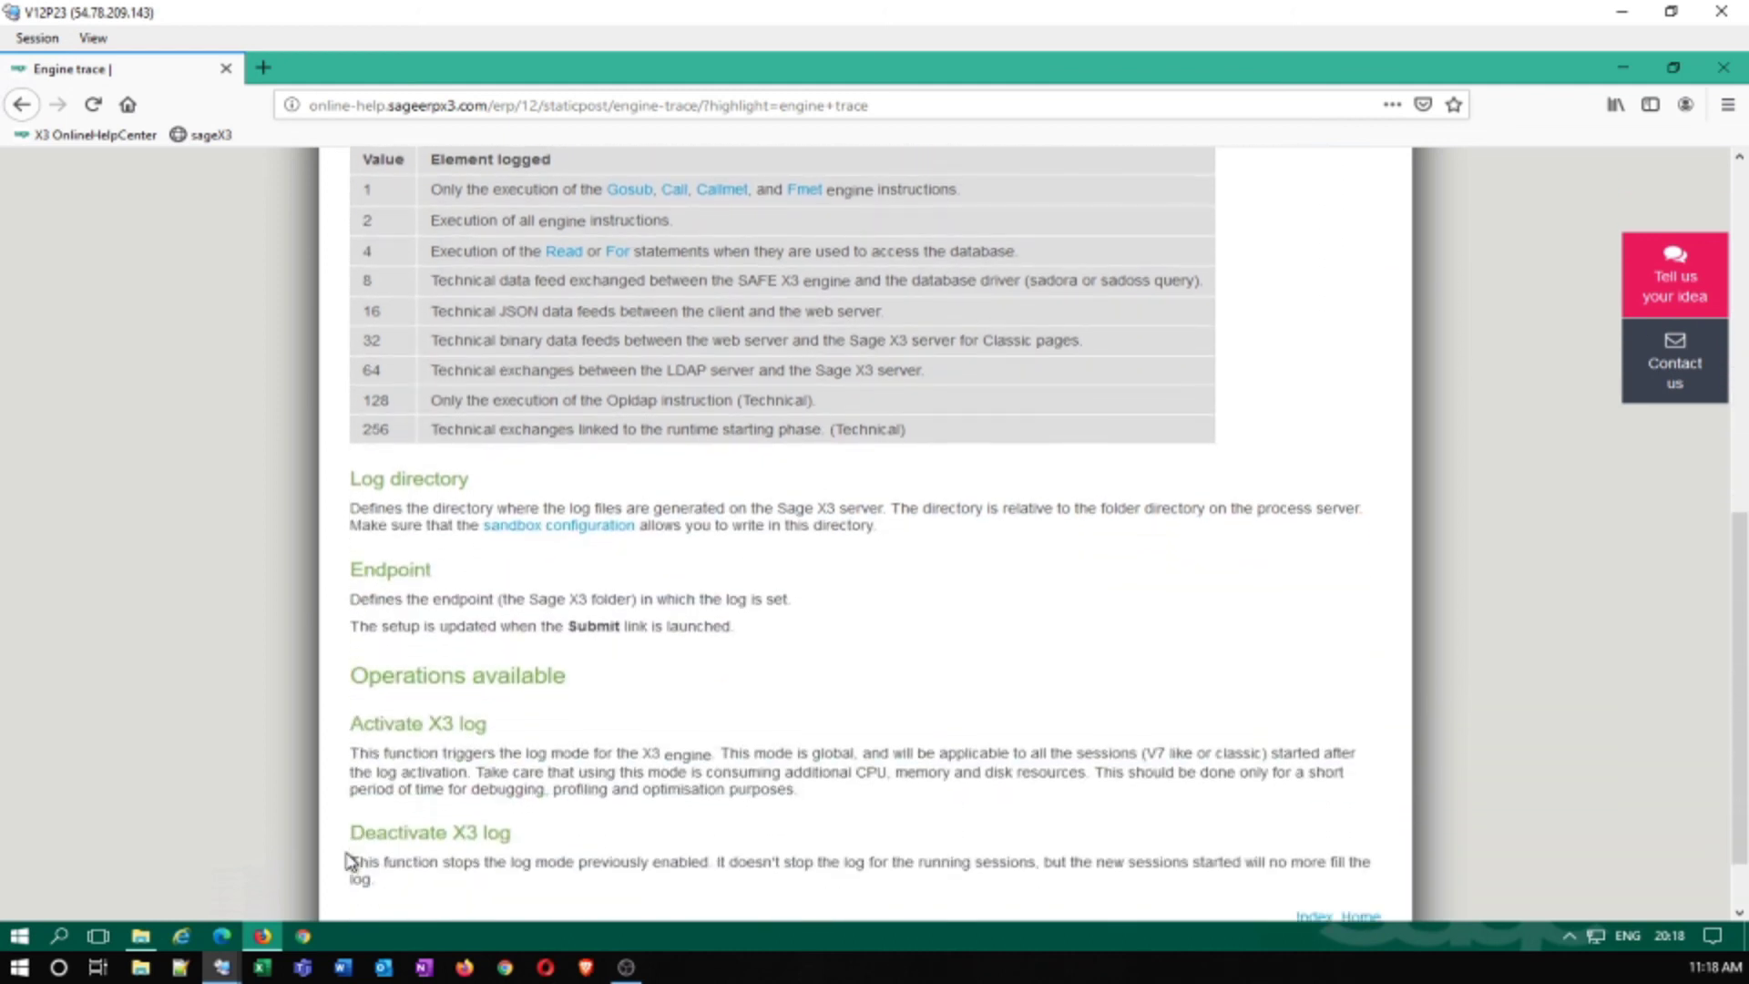
scroll(347, 860, "down", 1)
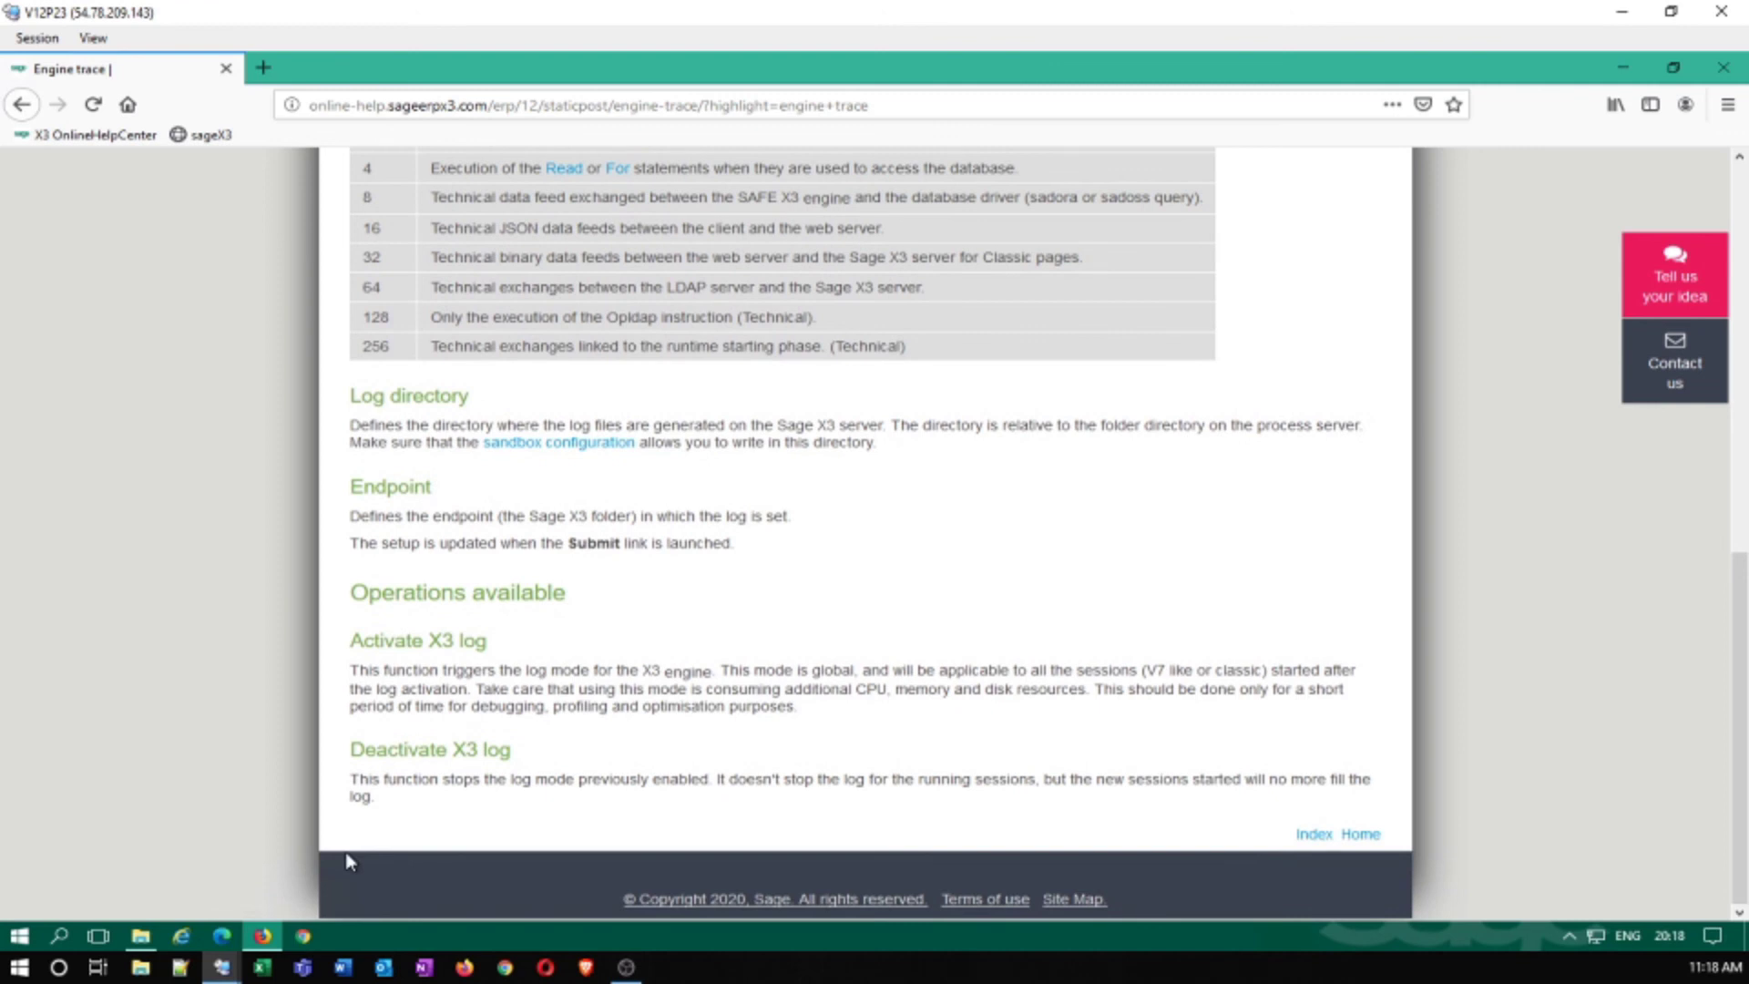